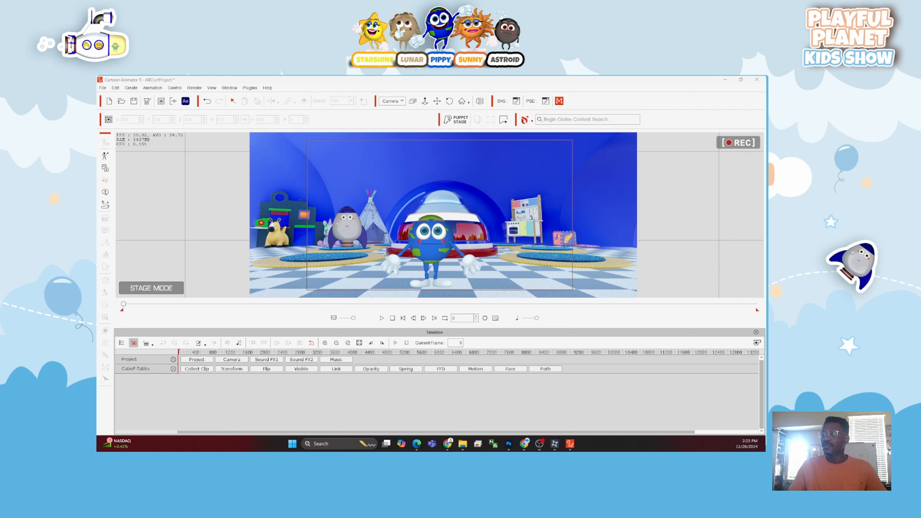
Import the ABCs alphabet board image from the file browser onto the Cartoon Animator stage as a prop.
key("alt+Tab")
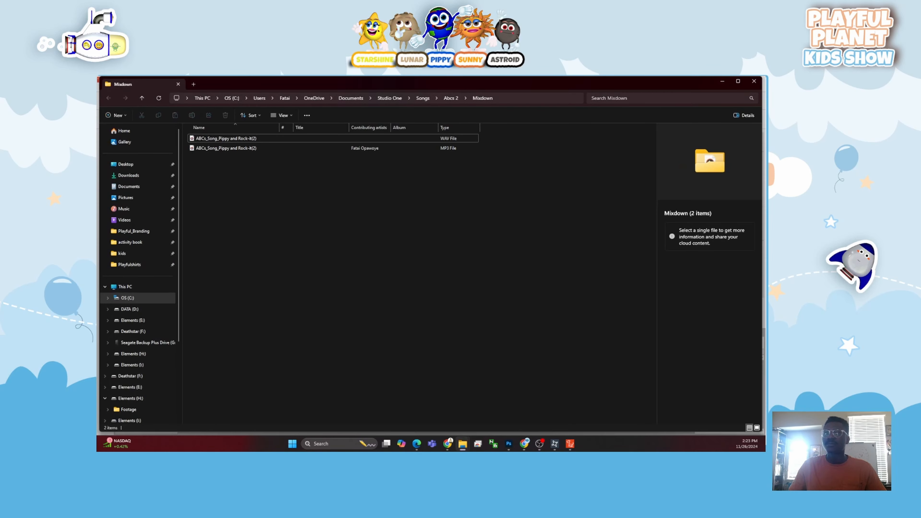
left_click_drag(486, 88, 765, 79)
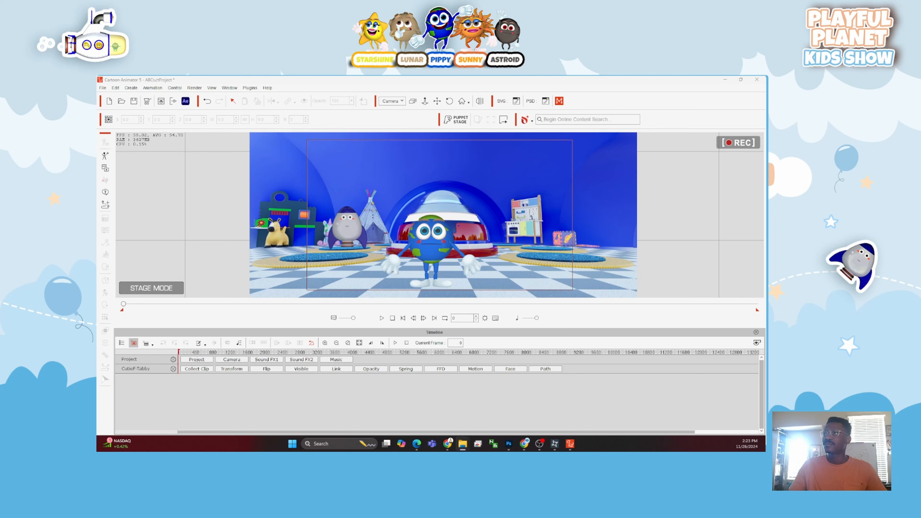
left_click_drag(739, 243, 421, 220)
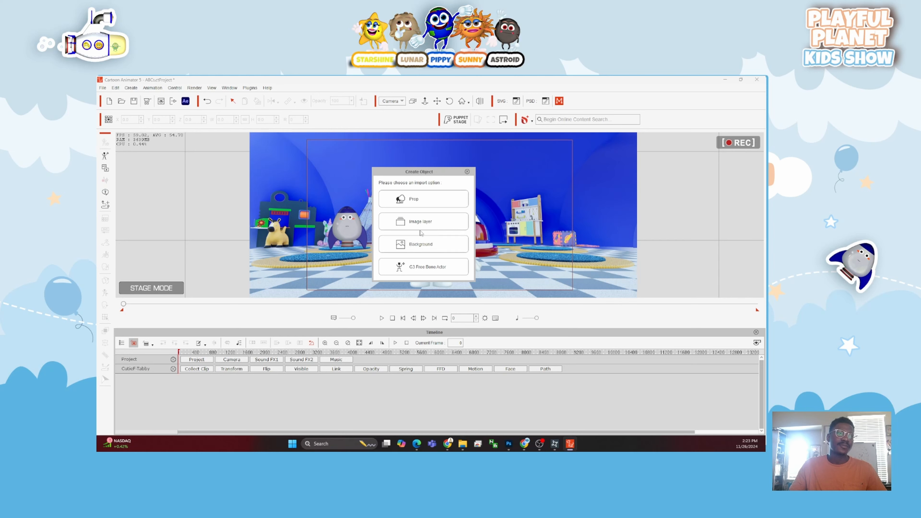
left_click(420, 199)
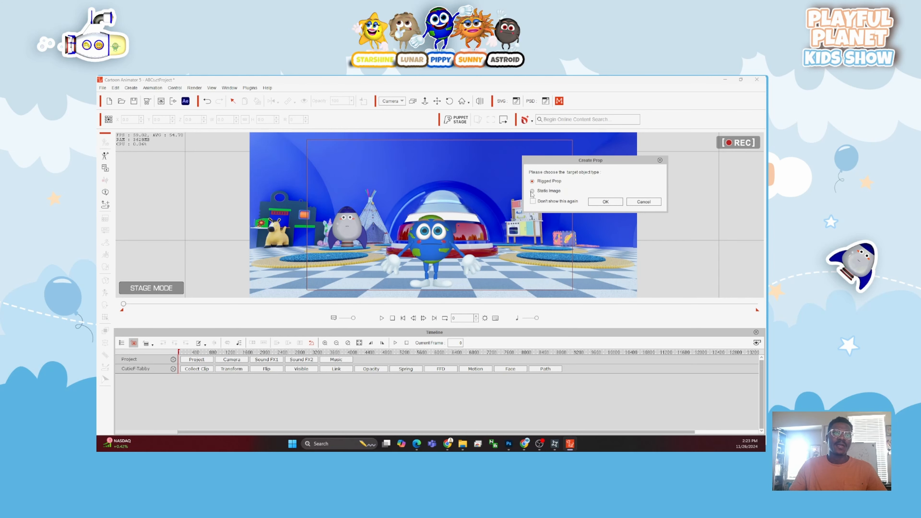
left_click(605, 202)
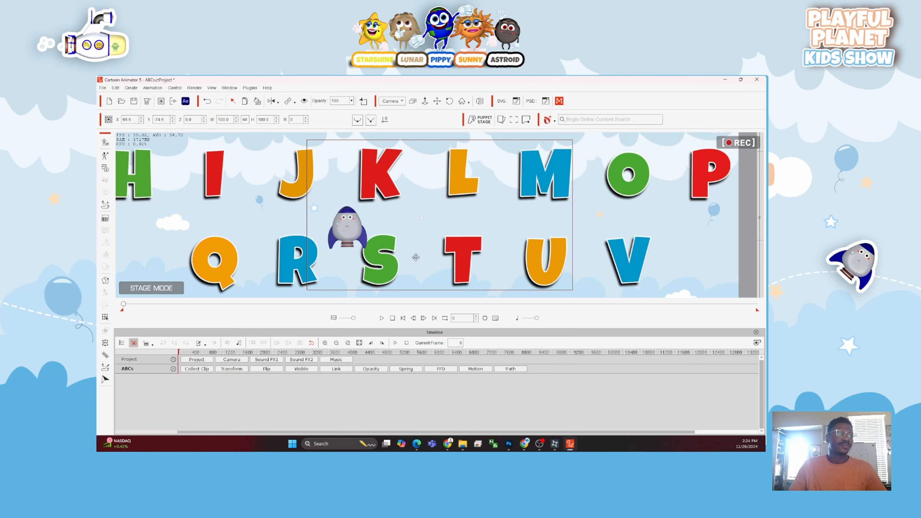
Scale the alphabet board down to about 27.1% and place it in the middle of the room behind the Earth character.
scroll(414, 236, "down", 3)
scroll(415, 212, "up", 5)
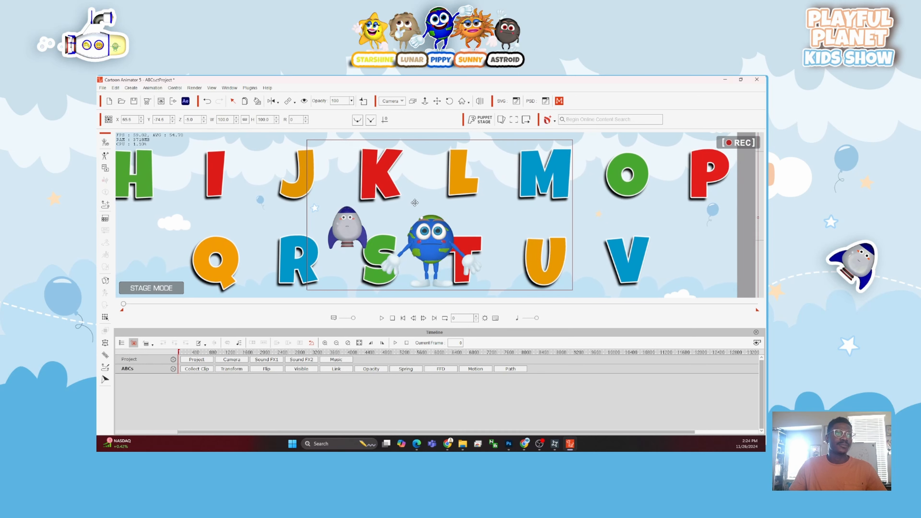
left_click_drag(369, 173, 433, 226)
left_click_drag(341, 152, 417, 236)
left_click_drag(214, 160, 336, 179)
left_click_drag(433, 215, 461, 195)
Push the alphabet board farther back in depth, behind the characters but in front of the room background.
key("Up")
key("Up")
key("Up")
key("Up")
key("Up")
key("Up")
key("Up")
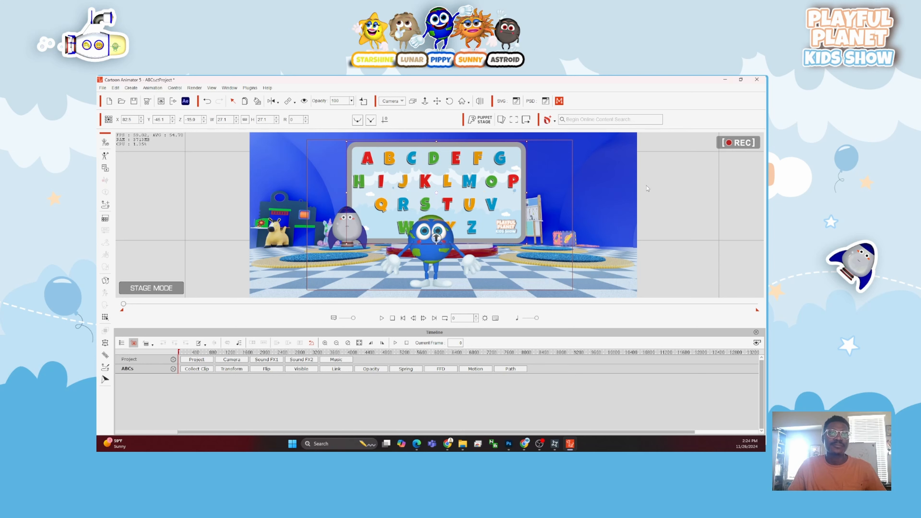
Try to push the room background image farther back in depth, and undo the change.
left_click(634, 173)
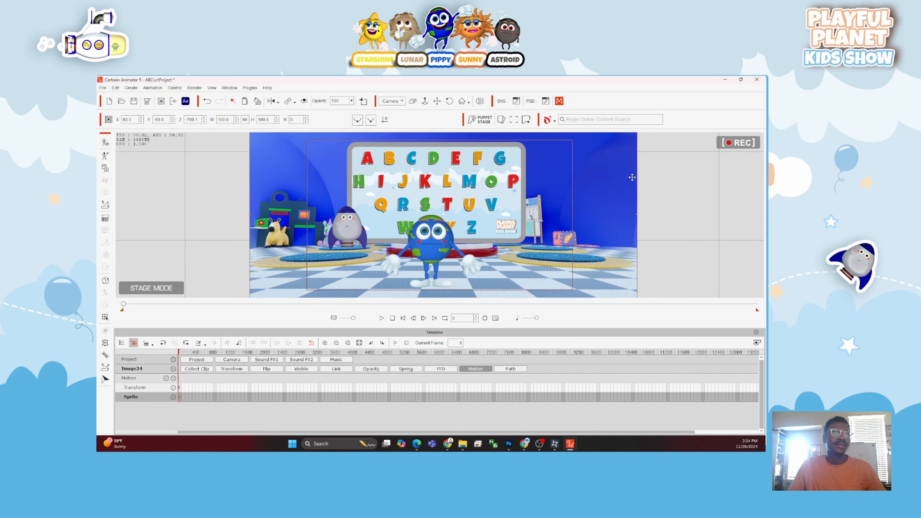
key("2")
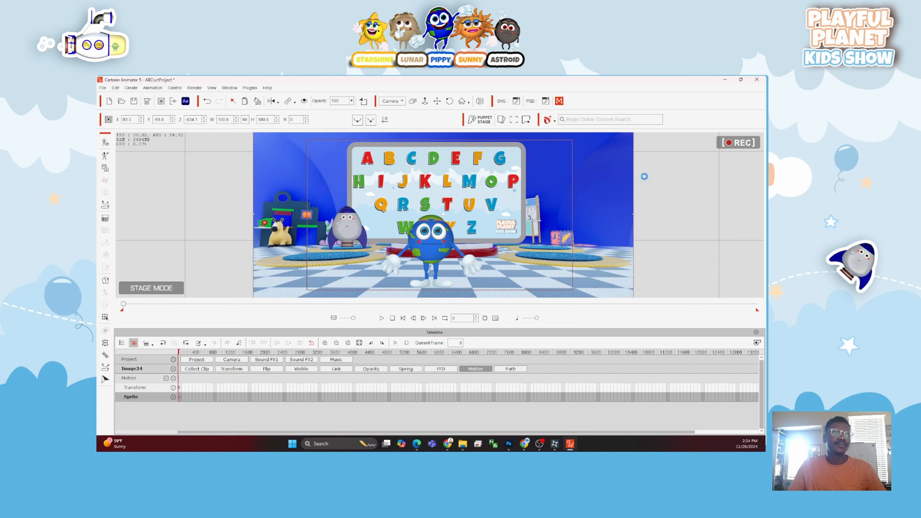
key("ctrl+z")
Move the alphabet board slightly higher on the back wall, to about Y -34.5.
left_click(688, 181)
scroll(680, 181, "down", 4)
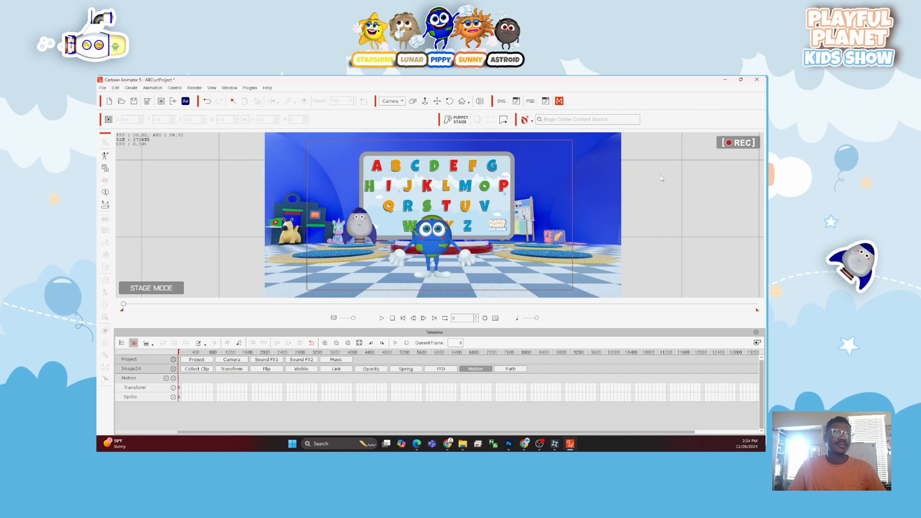
scroll(661, 178, "down", 2)
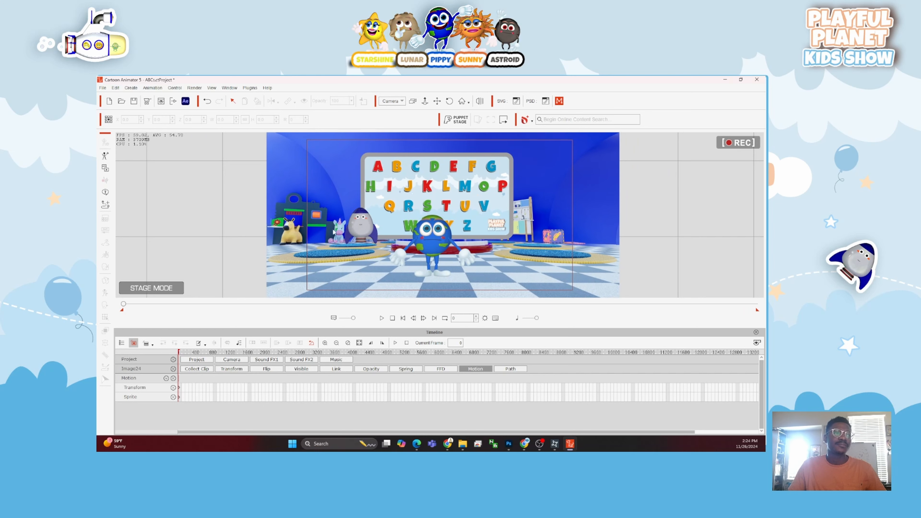
left_click(488, 181)
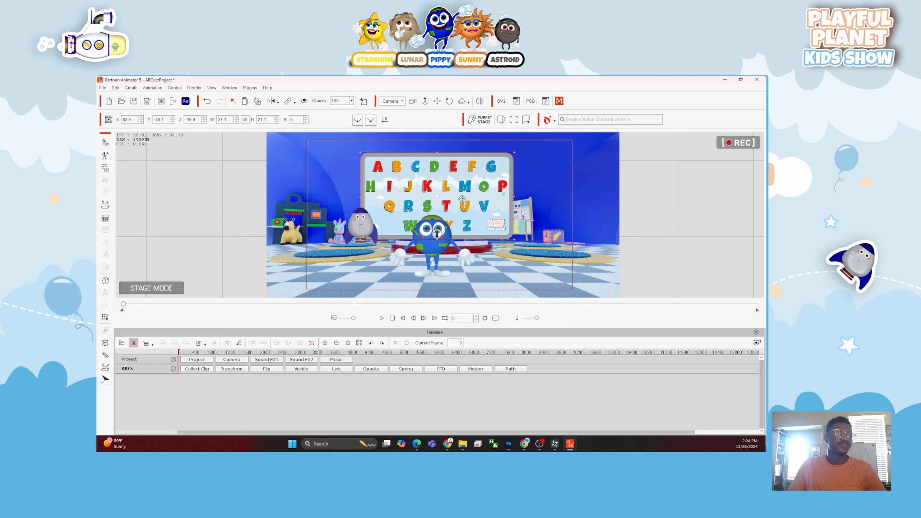
left_click_drag(462, 199, 462, 189)
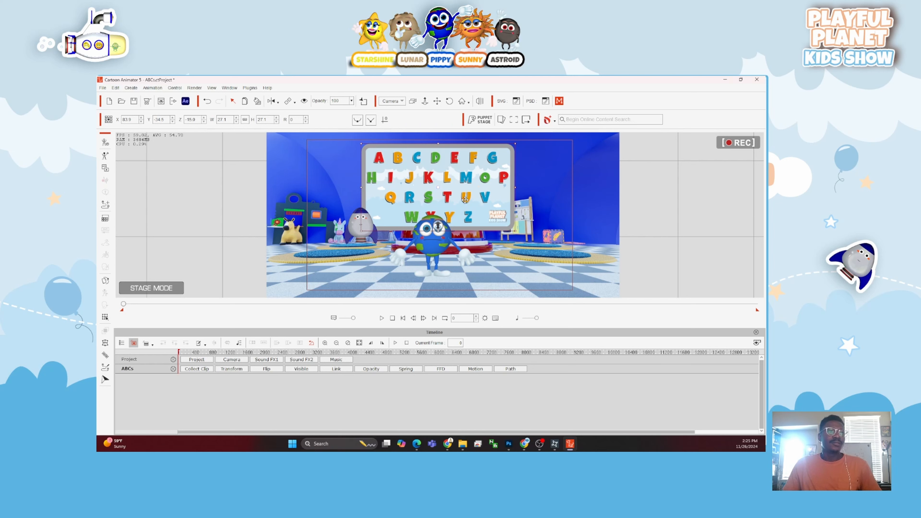
left_click(633, 188)
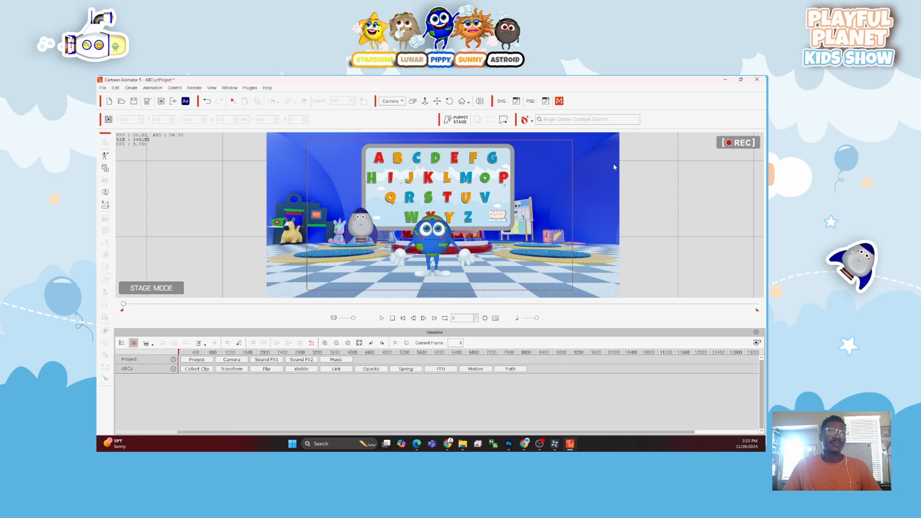
Raise the alphabet board to just below the camera frame's top edge, clear above the Earth character's head.
scroll(616, 169, "down", 2)
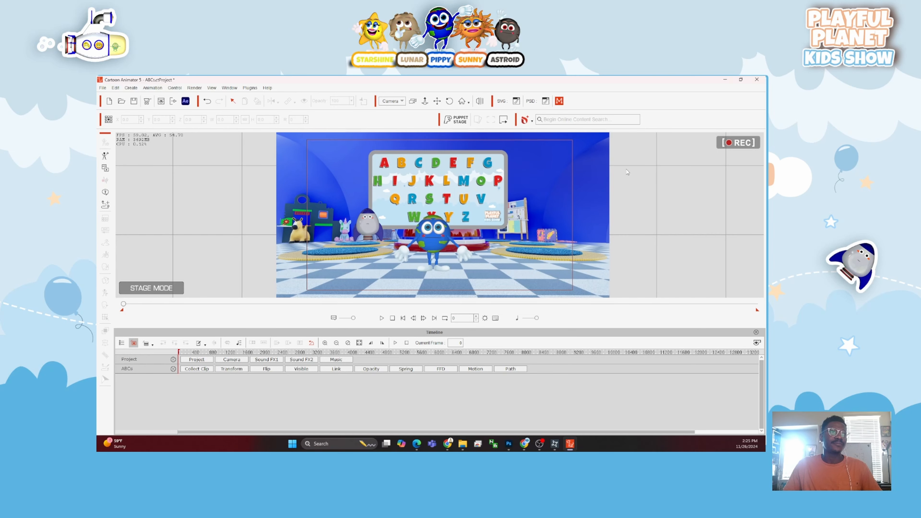
scroll(628, 170, "down", 2)
scroll(628, 169, "down", 1)
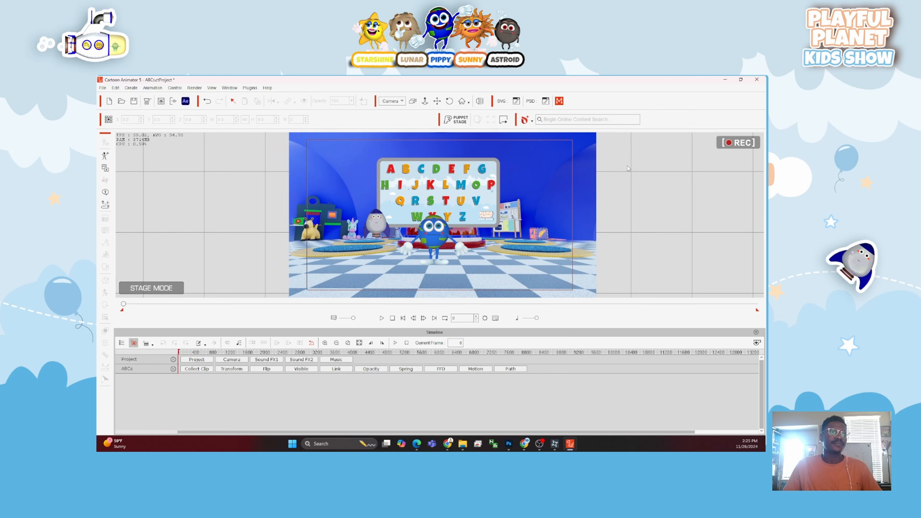
scroll(628, 167, "down", 4)
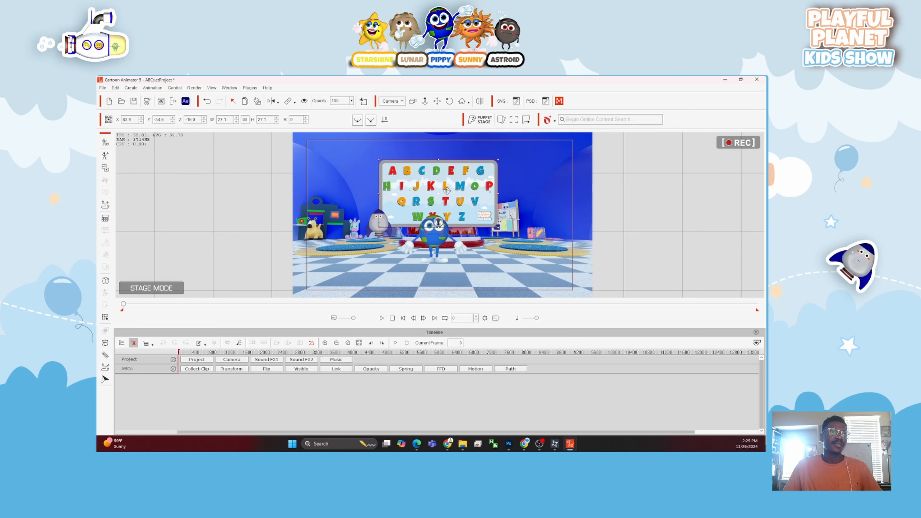
left_click_drag(455, 185, 448, 173)
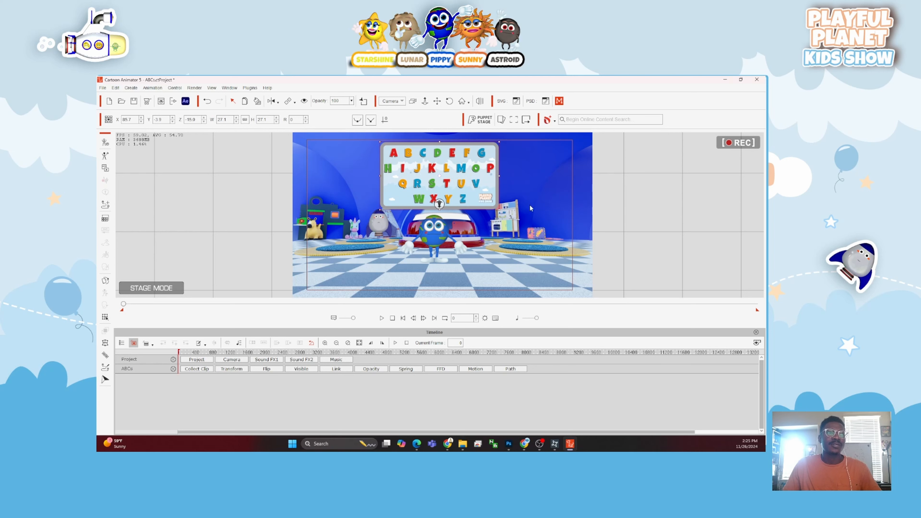
left_click(642, 209)
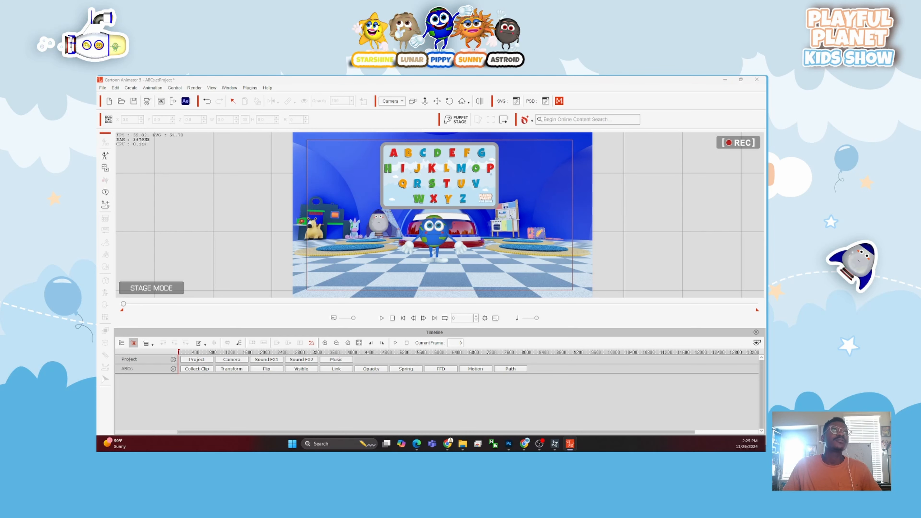
Dock the content library beside the stage, widen it, and browse the character animations in the Make Me Actor pack.
left_click_drag(522, 76, 761, 146)
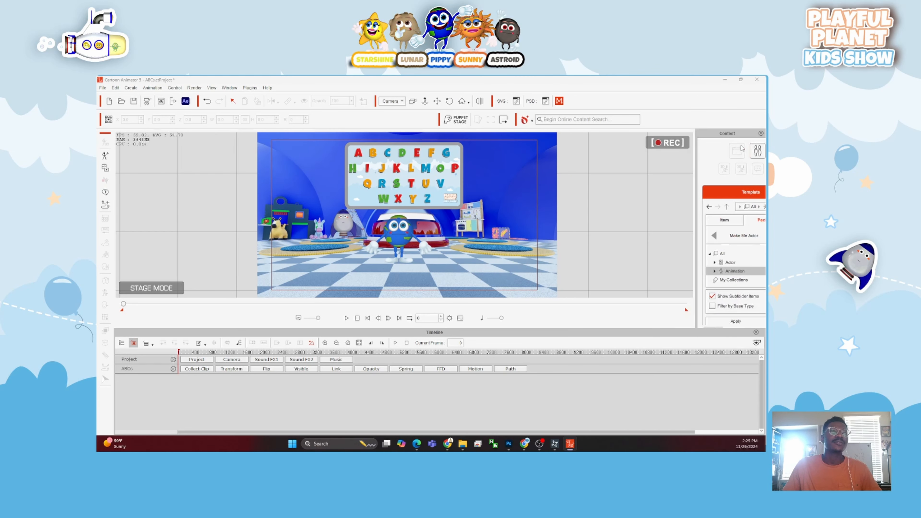
left_click_drag(713, 136, 123, 244)
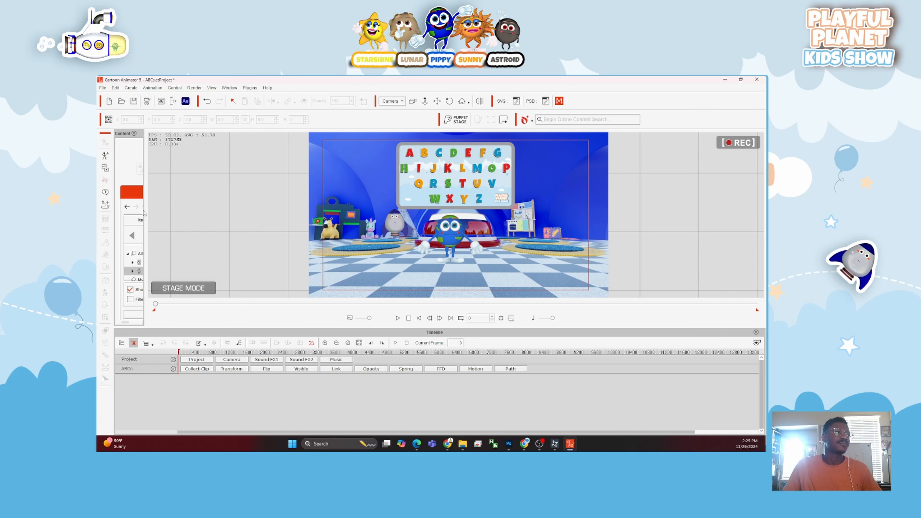
left_click_drag(143, 212, 297, 205)
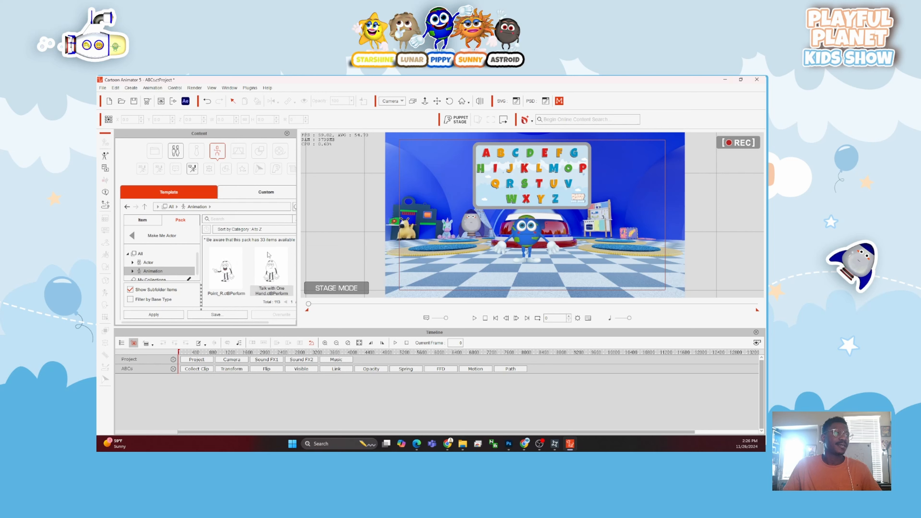
scroll(257, 273, "down", 3)
scroll(253, 268, "up", 4)
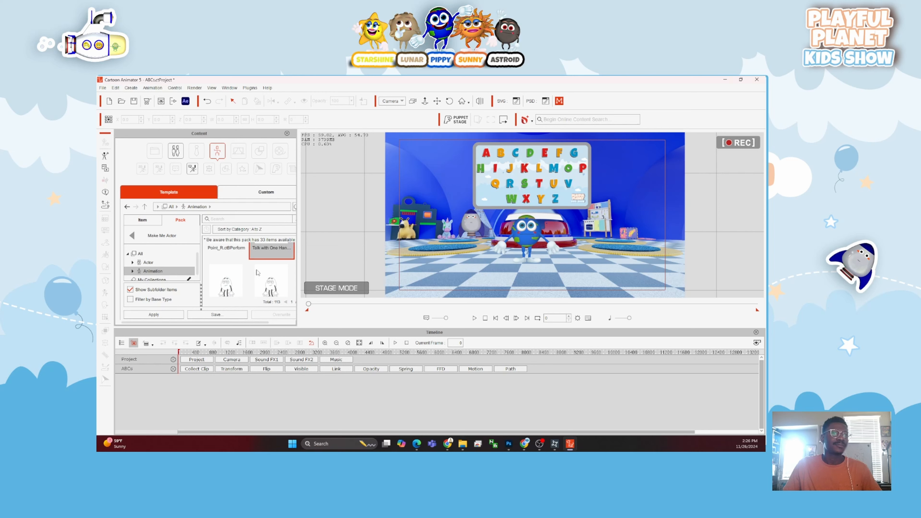
scroll(249, 264, "up", 1)
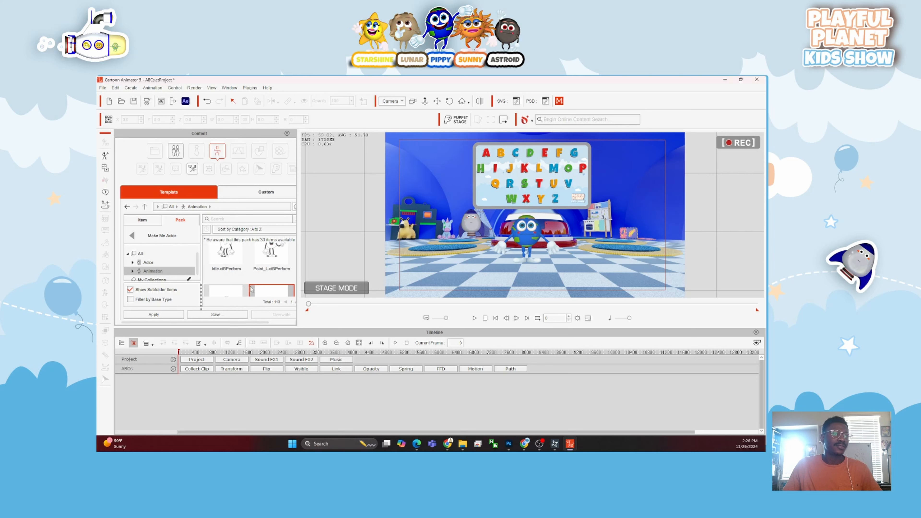
Try moving the rocket character onto the floor and out past the scene's left edge, and undo both moves.
left_click(477, 222)
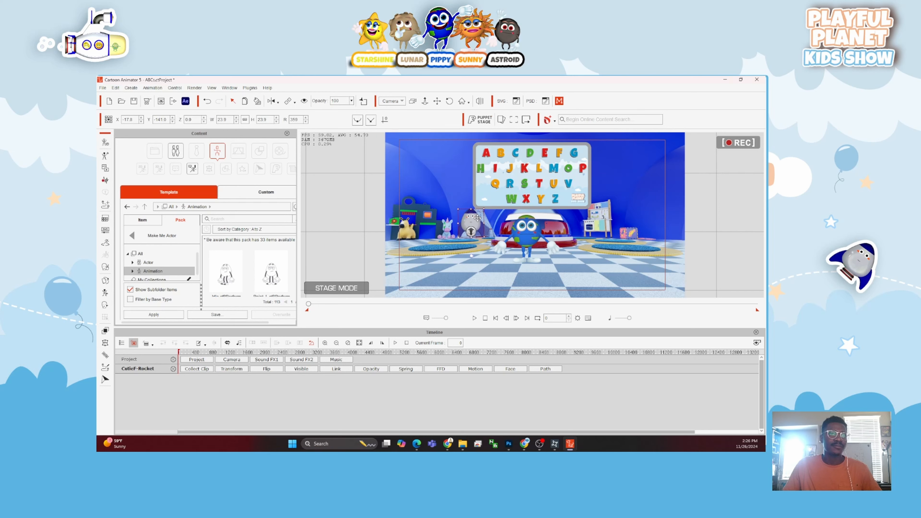
left_click_drag(478, 218, 466, 243)
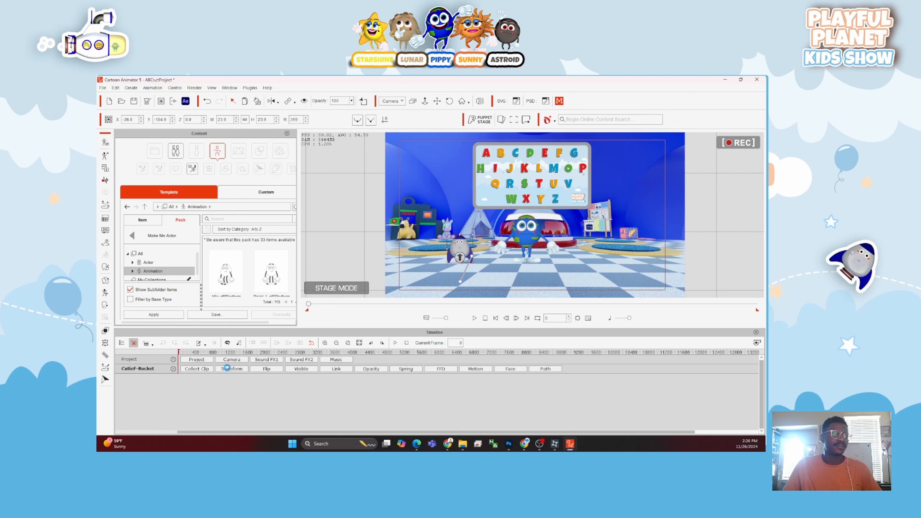
key("ctrl+z")
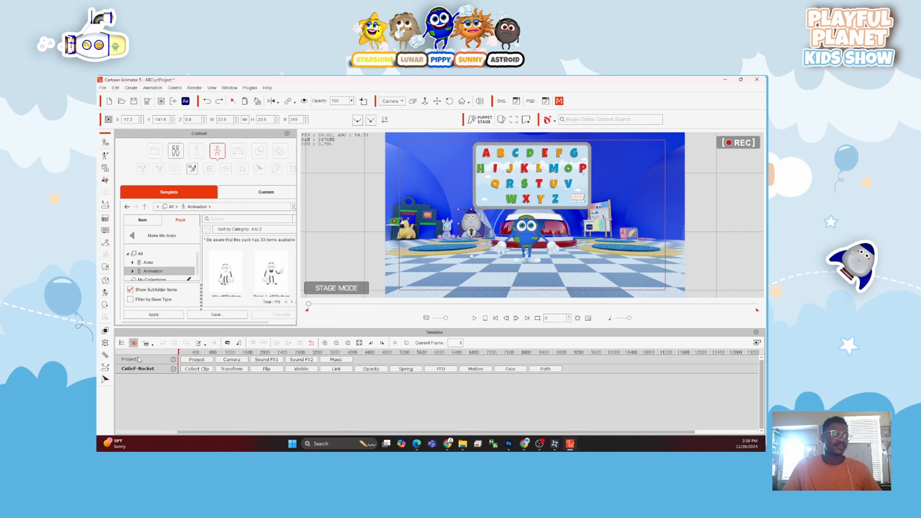
left_click_drag(471, 229, 379, 267)
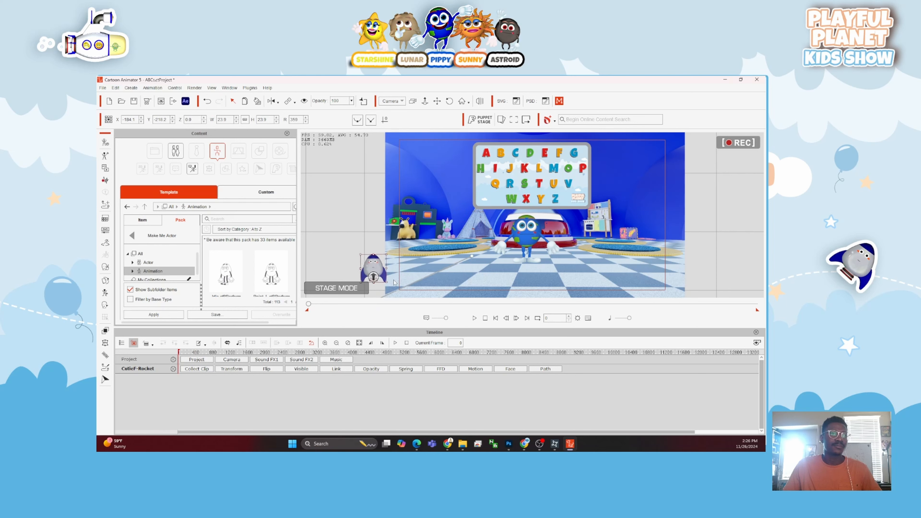
left_click(180, 352)
mouse_move(186, 353)
left_mouse_down()
mouse_move(196, 353)
mouse_move(178, 354)
left_mouse_up()
key("ctrl+z")
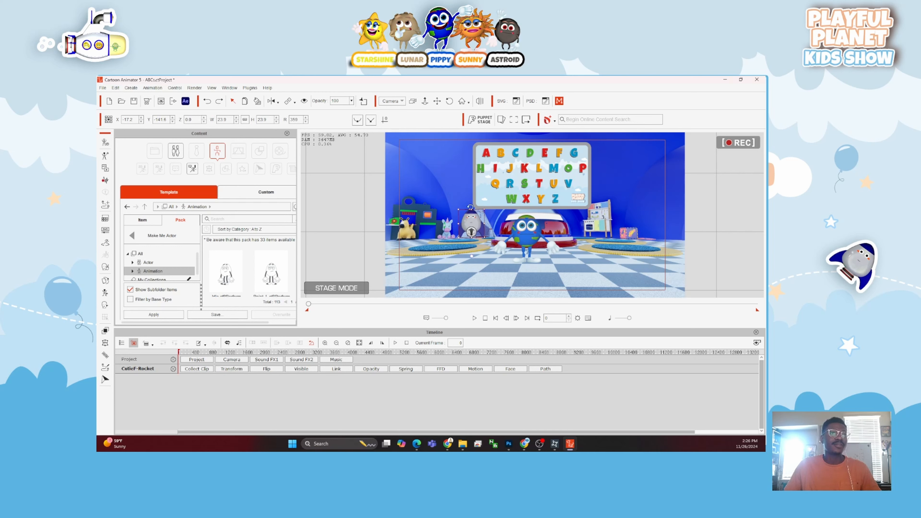
right_click(476, 223)
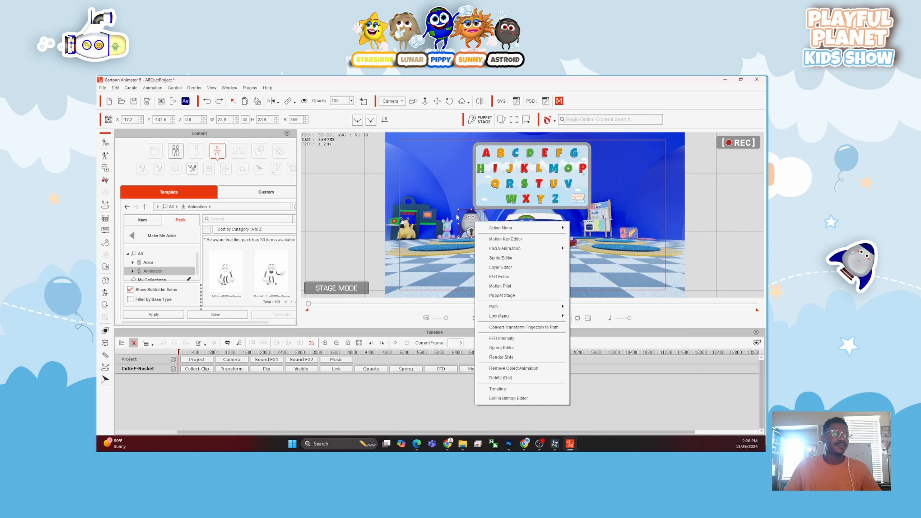
left_click(364, 84)
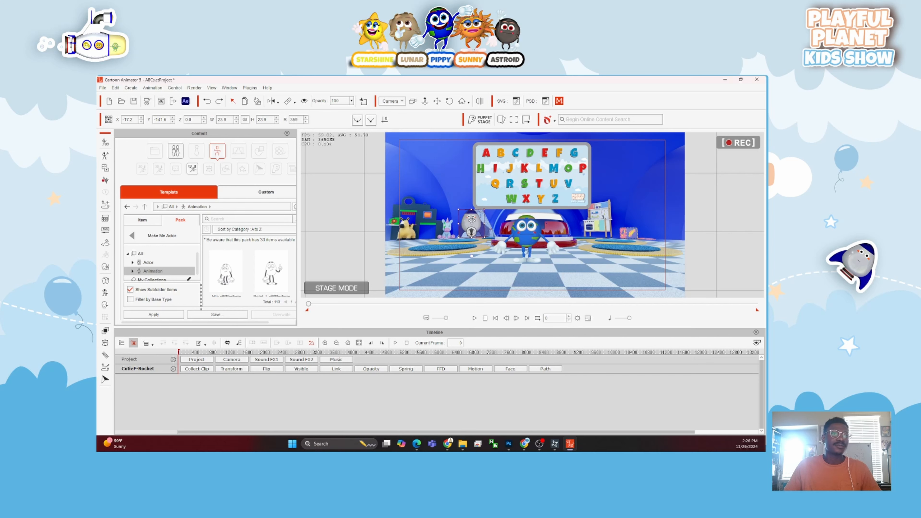
left_click_drag(472, 220, 473, 219)
key("ctrl+z")
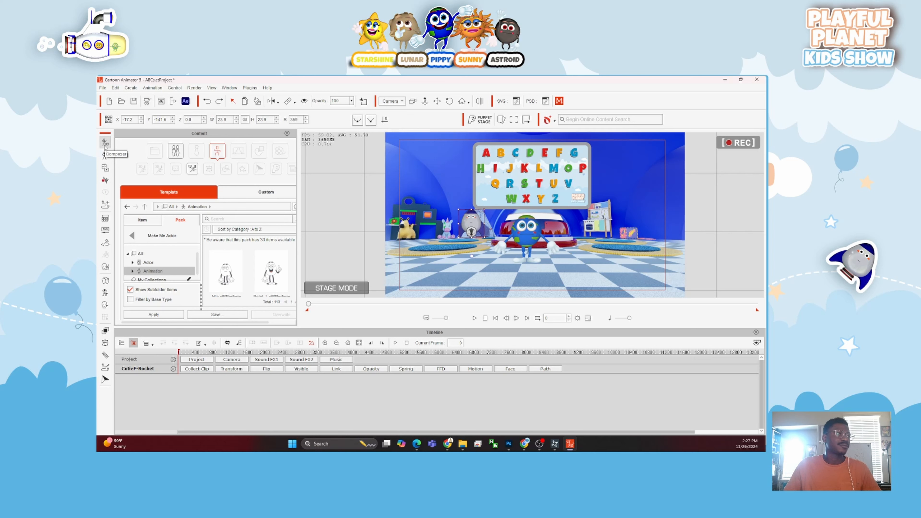
right_click(475, 223)
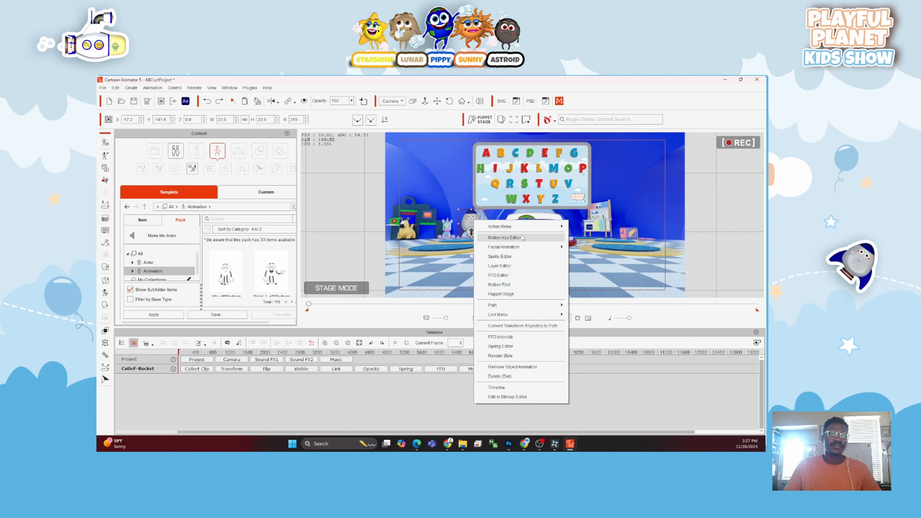
mouse_move(525, 249)
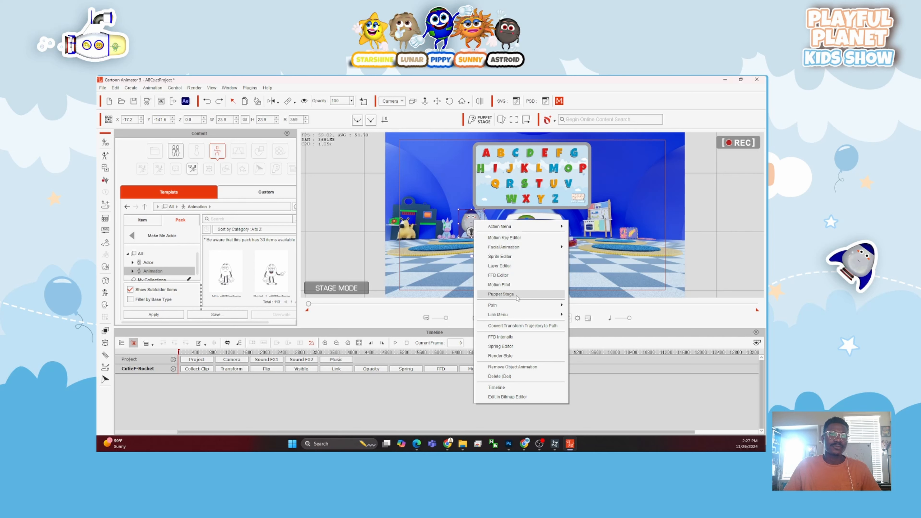
mouse_move(514, 310)
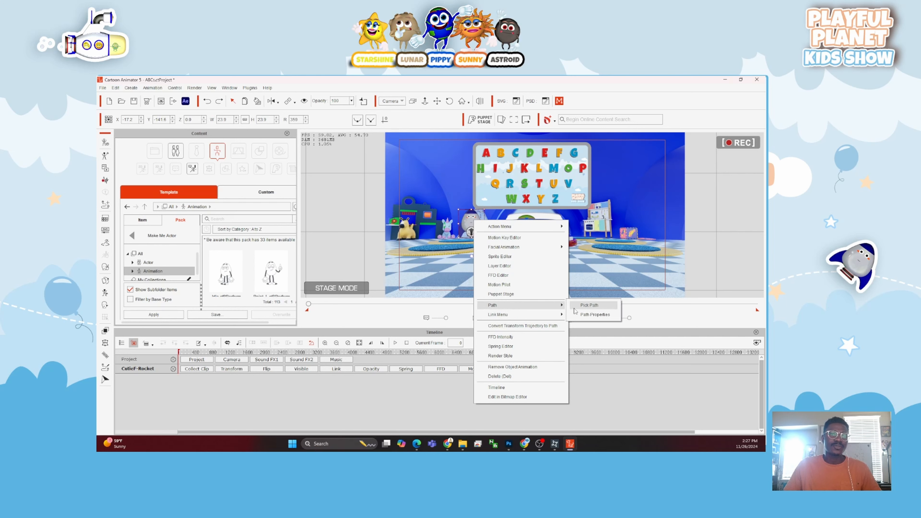
left_click(469, 218)
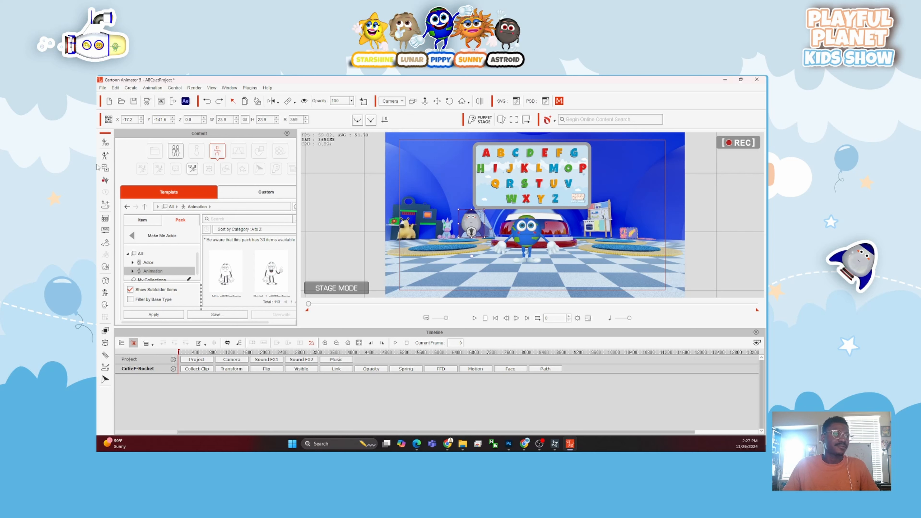
left_click(105, 143)
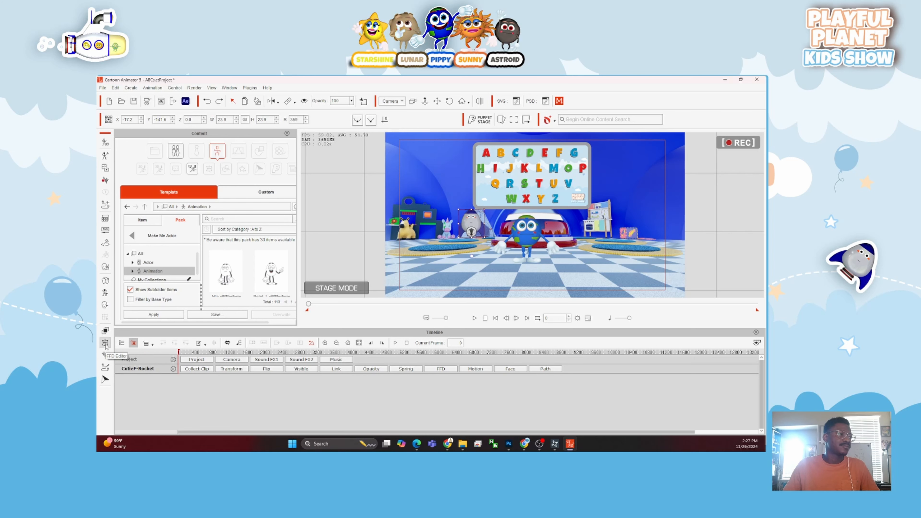
Open Motion Pilot for the rocket character and move its window clear of the scene.
left_click(105, 379)
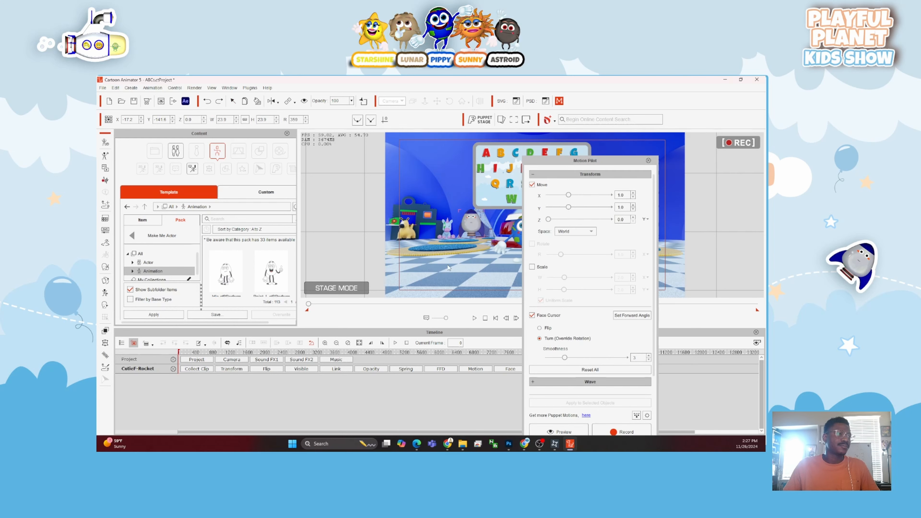
left_click_drag(573, 155, 299, 103)
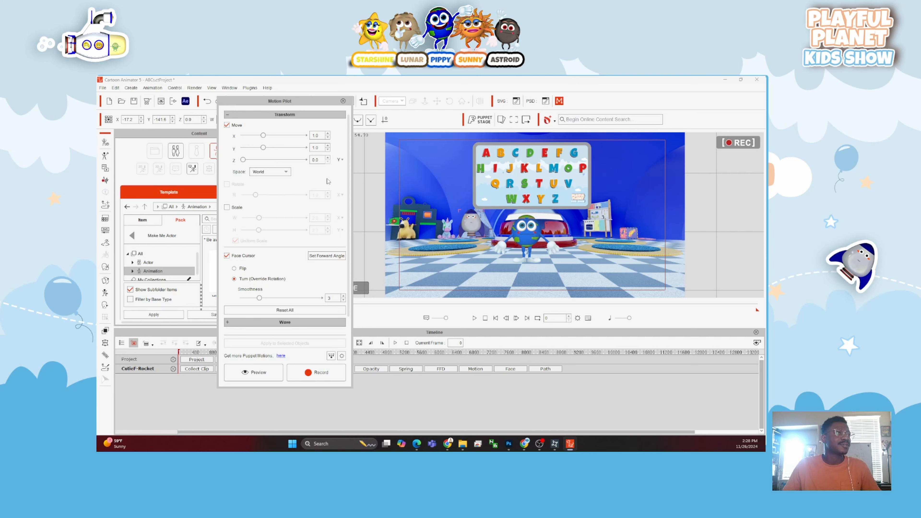
left_click_drag(348, 170, 344, 152)
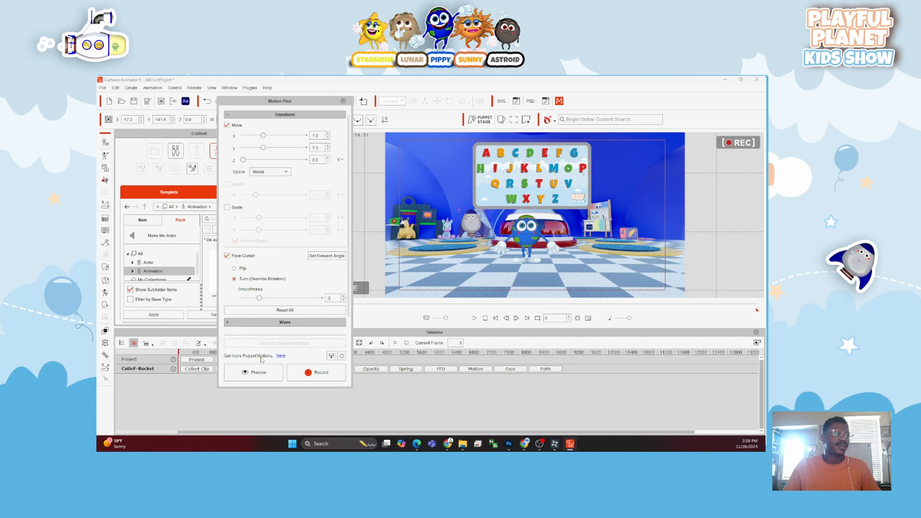
Preview flying the rocket around the stage with Motion Pilot's current Turn settings.
left_click(255, 376)
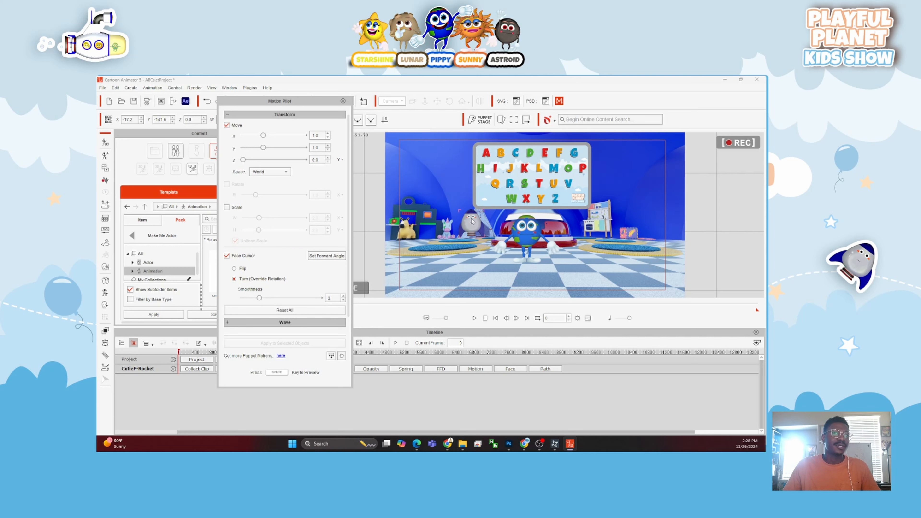
left_click(328, 322)
key("space")
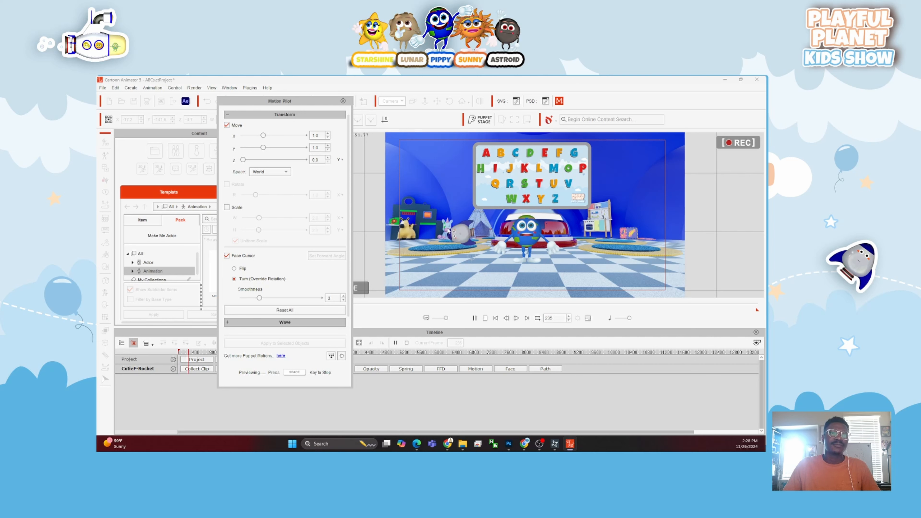
key("space")
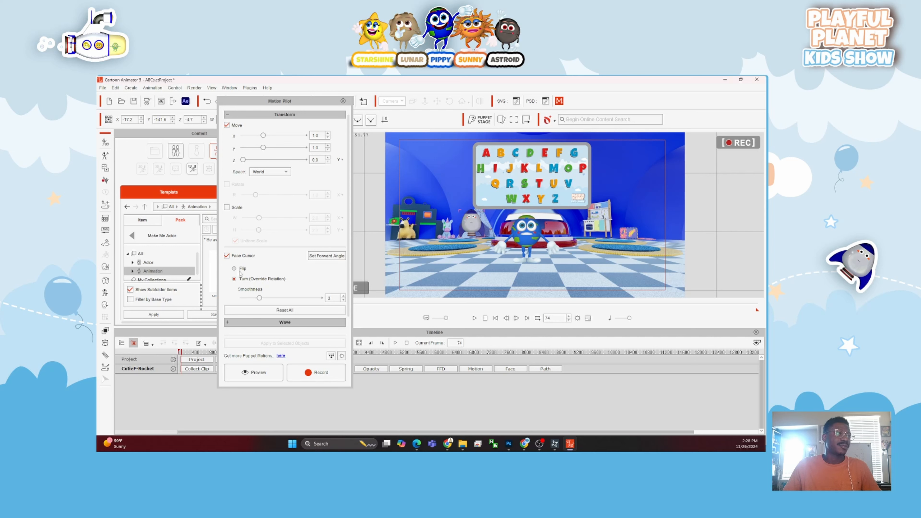
Set the rocket's forward angle to 2° and its turn smoothness to 4 in Motion Pilot.
left_click(325, 257)
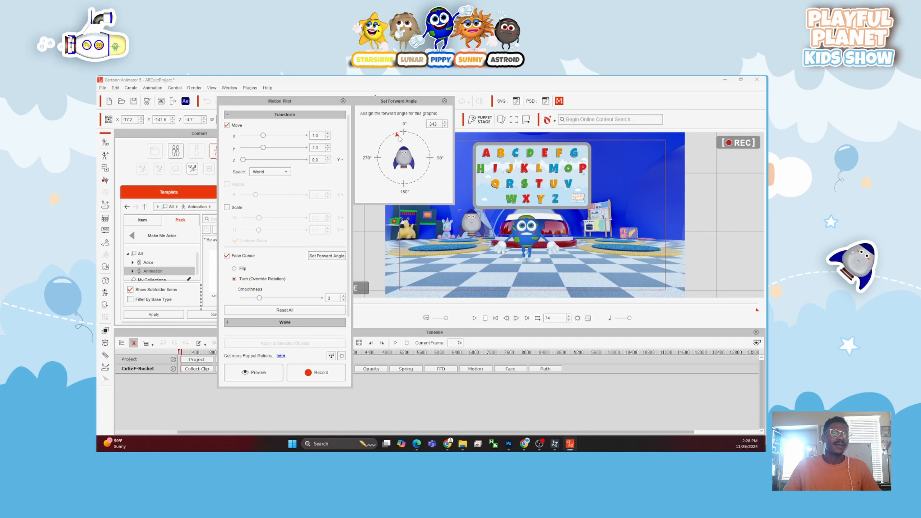
left_click_drag(404, 134, 406, 135)
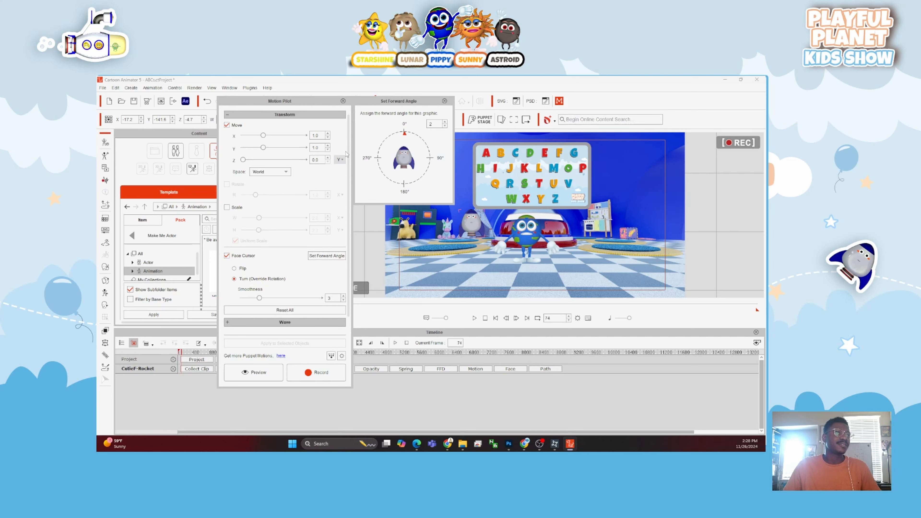
scroll(349, 160, "down", 1)
scroll(348, 160, "down", 1)
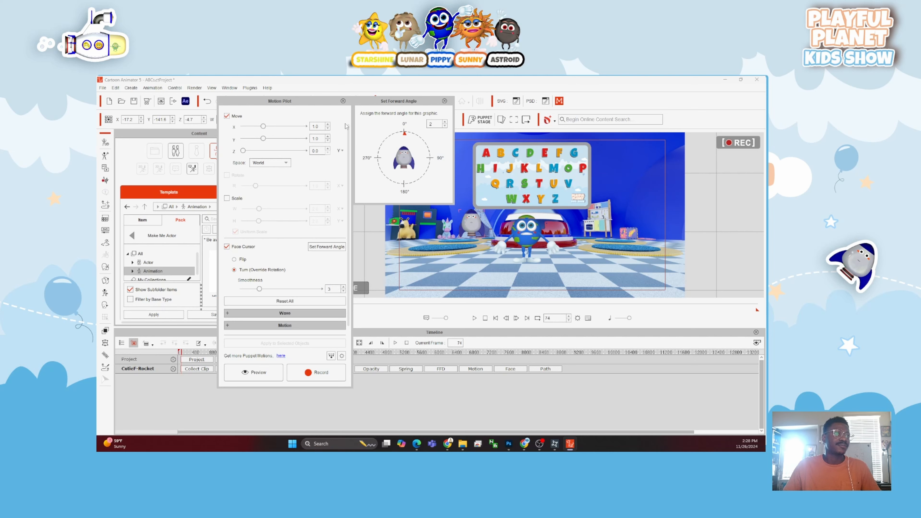
scroll(327, 171, "up", 2)
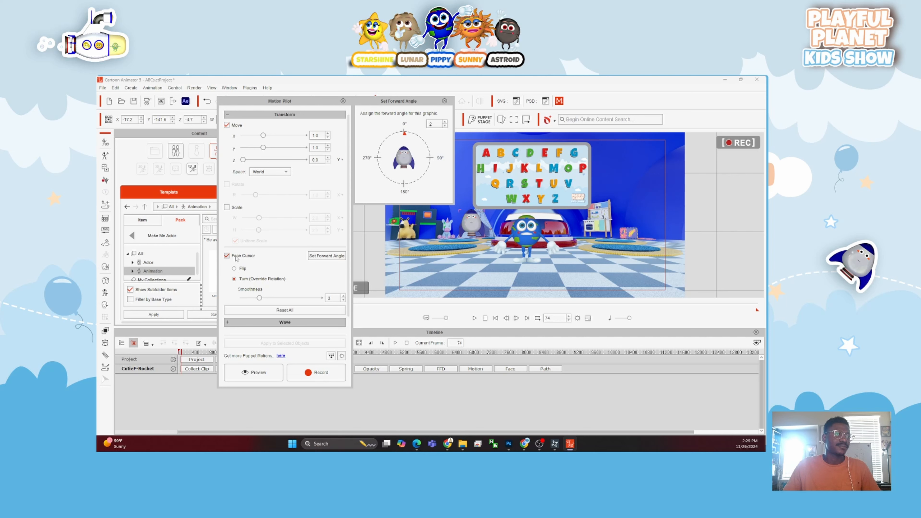
left_click_drag(259, 299, 268, 299)
Preview the rocket's flight with the adjusted forward angle and smoothness, and close the Motion Pilot windows.
left_click(263, 371)
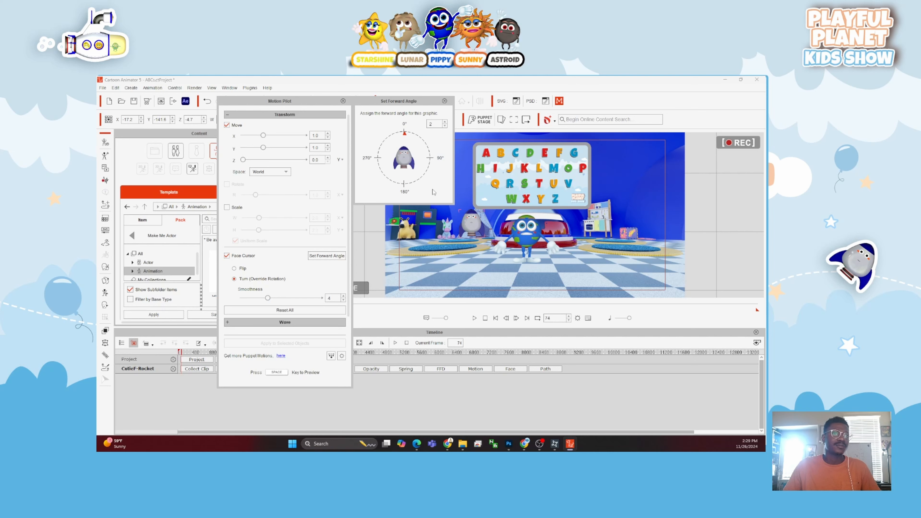
key("space")
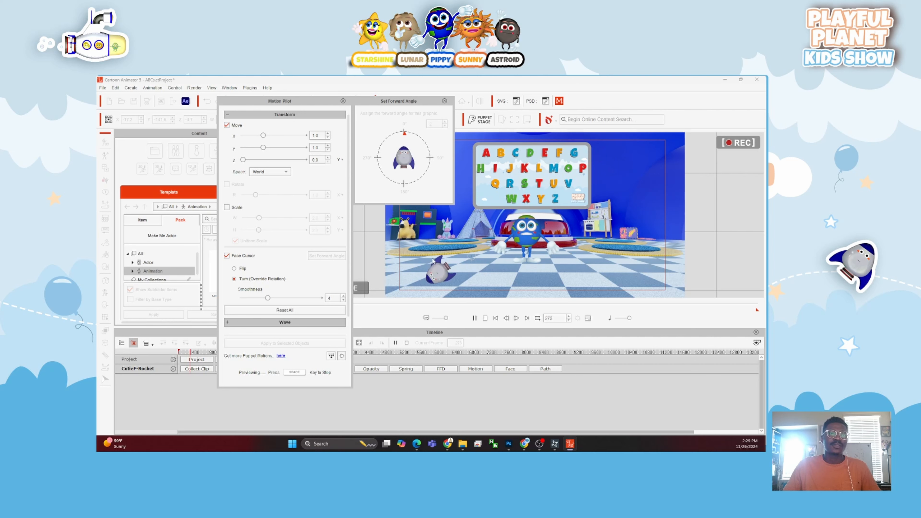
key("space")
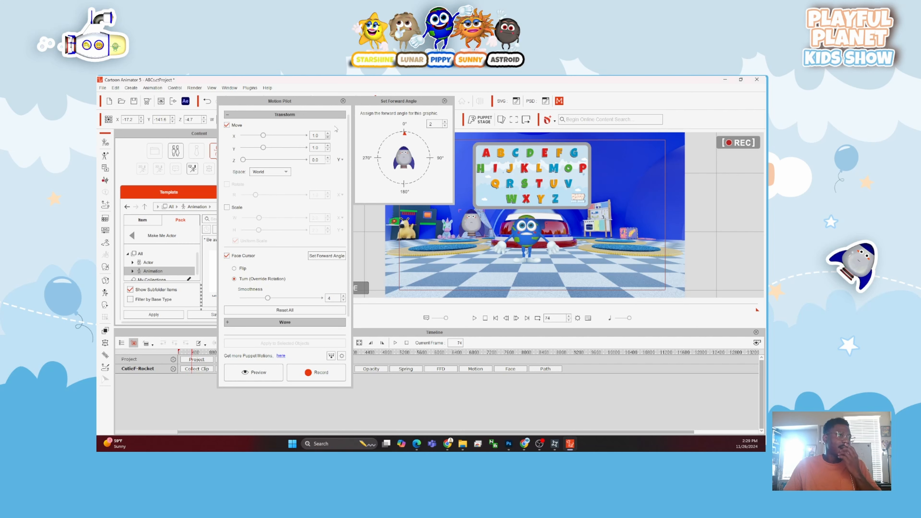
left_click(445, 101)
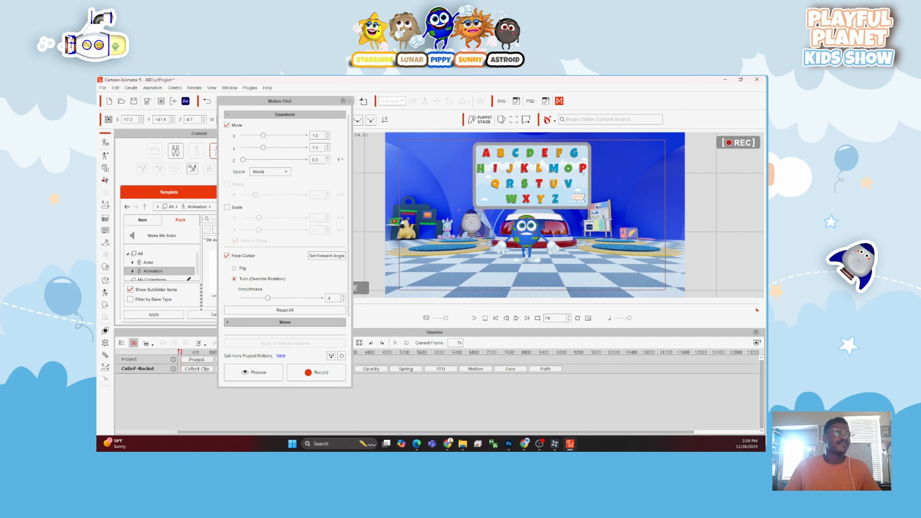
left_click(343, 101)
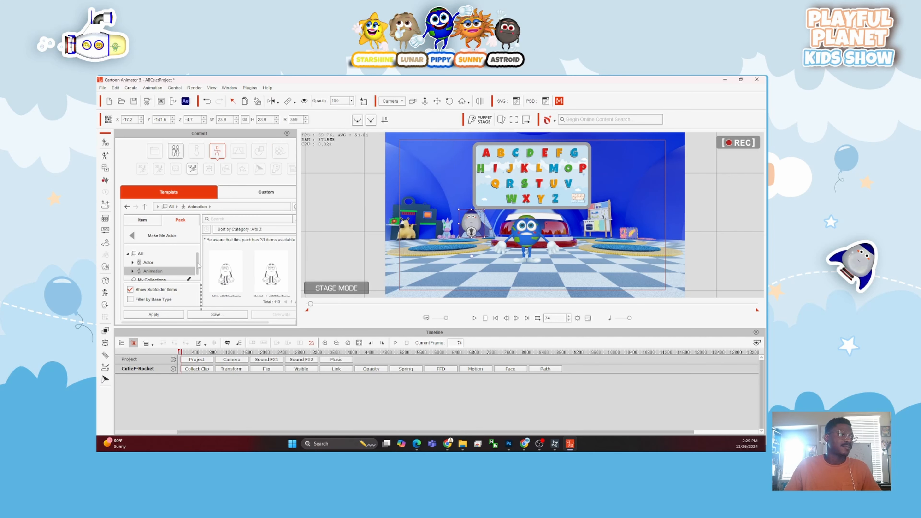
Leave the Make Me Actor pack, list the library by individual items, and check the Puppet Stage projects before returning to Animation.
left_click(132, 235)
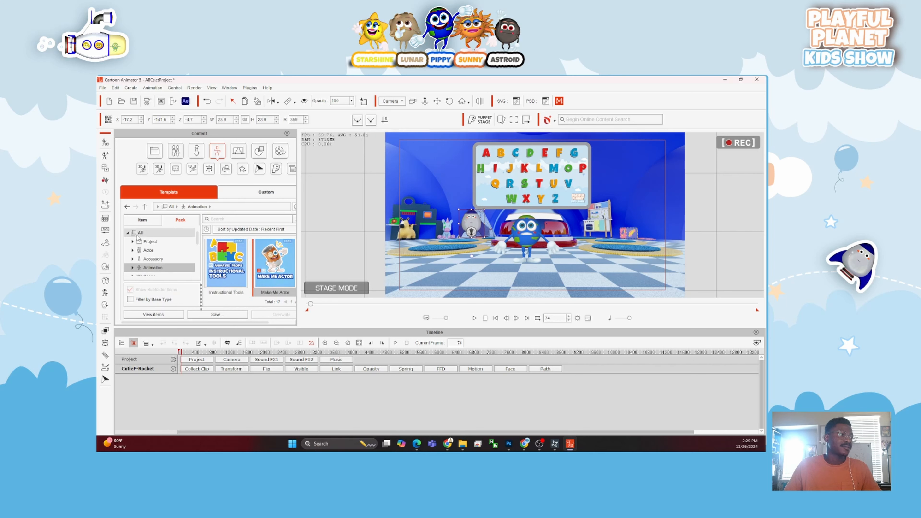
scroll(156, 248, "down", 5)
left_click(142, 219)
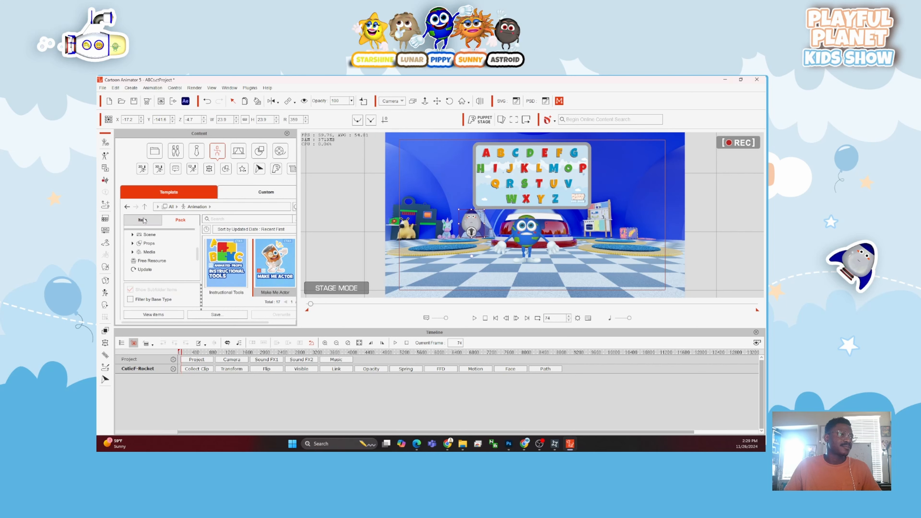
scroll(151, 246, "up", 2)
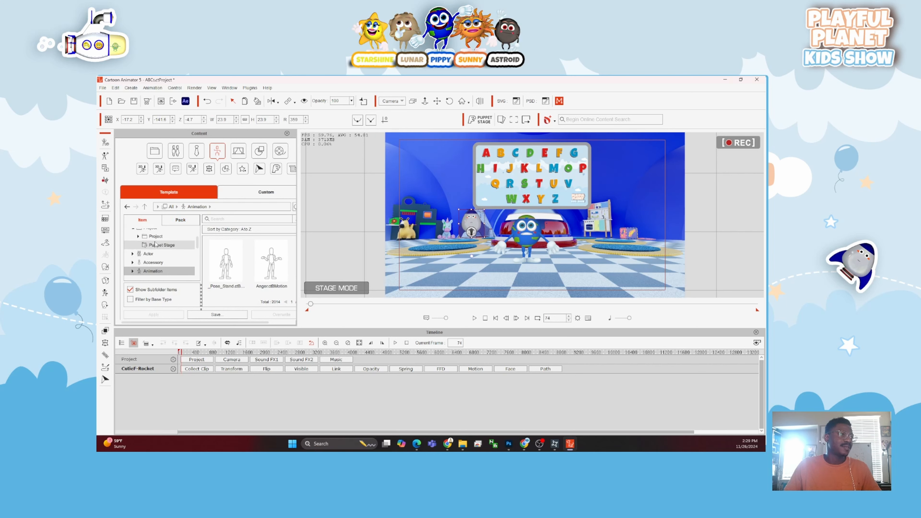
left_click(159, 246)
scroll(159, 248, "down", 1)
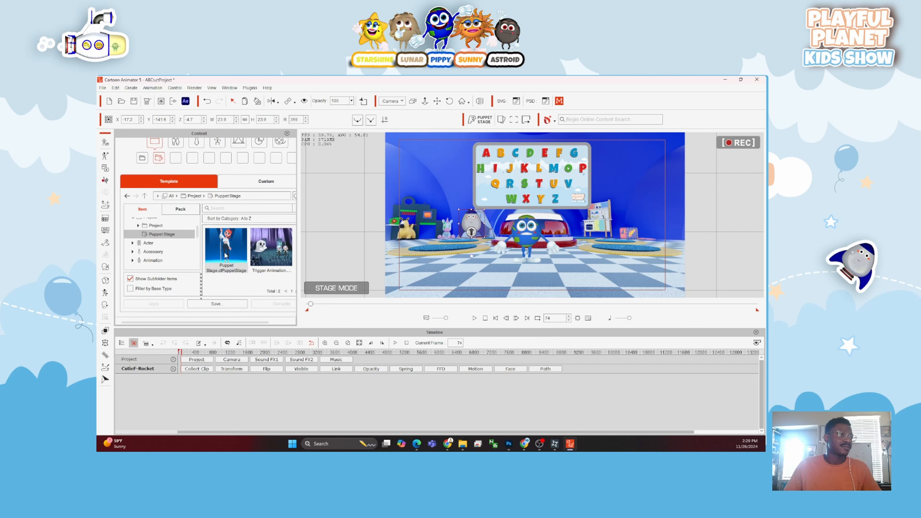
left_click(152, 254)
left_click(152, 262)
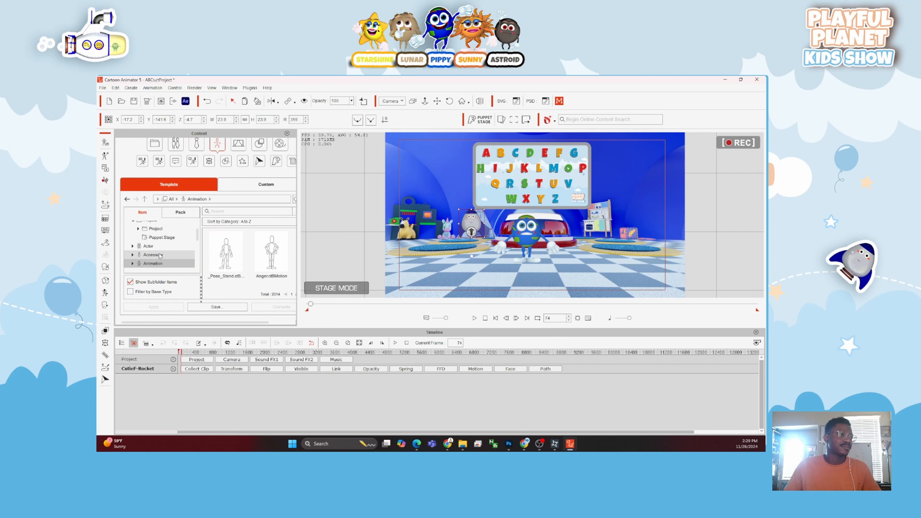
Expand the Animation category in the content library and open its Motion Pilot Profile templates.
scroll(276, 259, "down", 3)
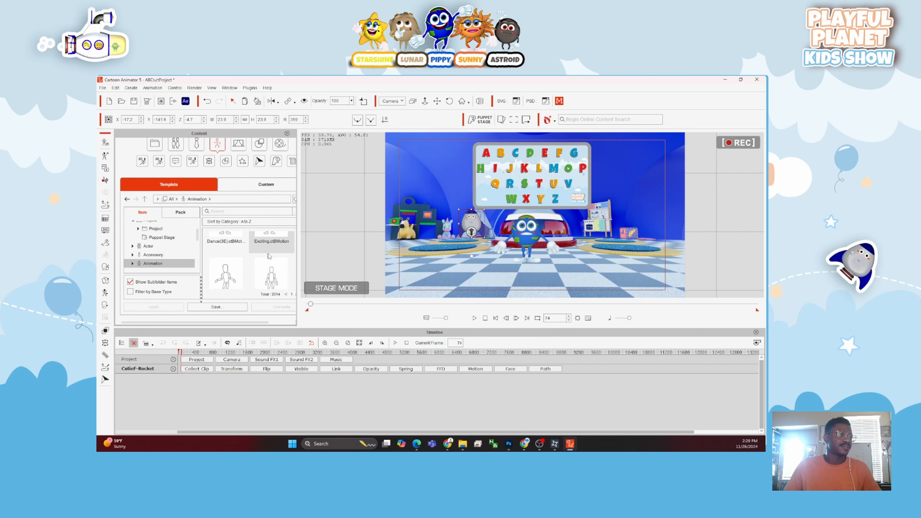
left_click(132, 263)
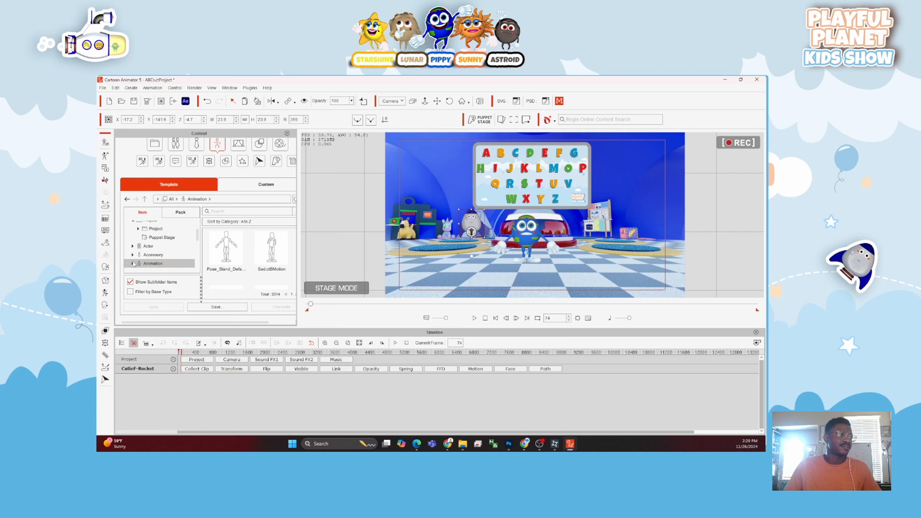
scroll(140, 257, "down", 3)
scroll(172, 267, "down", 1)
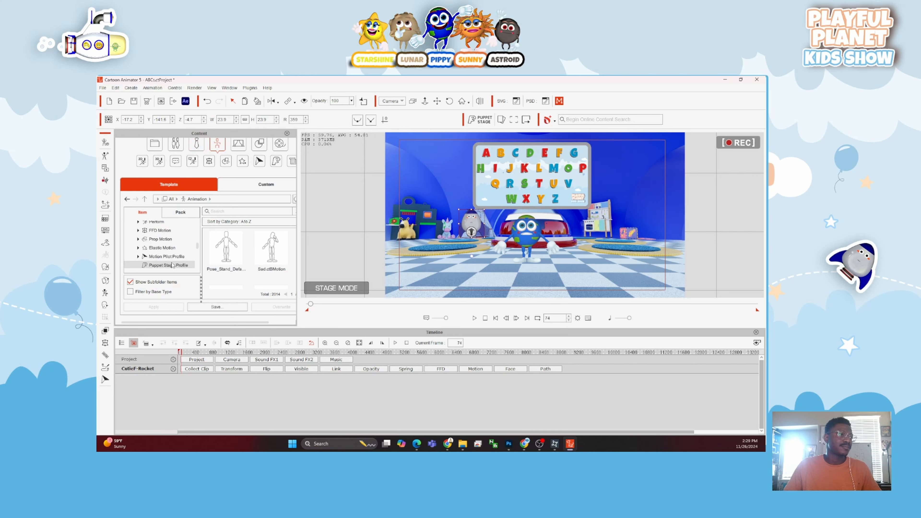
scroll(173, 265, "down", 1)
left_click(168, 250)
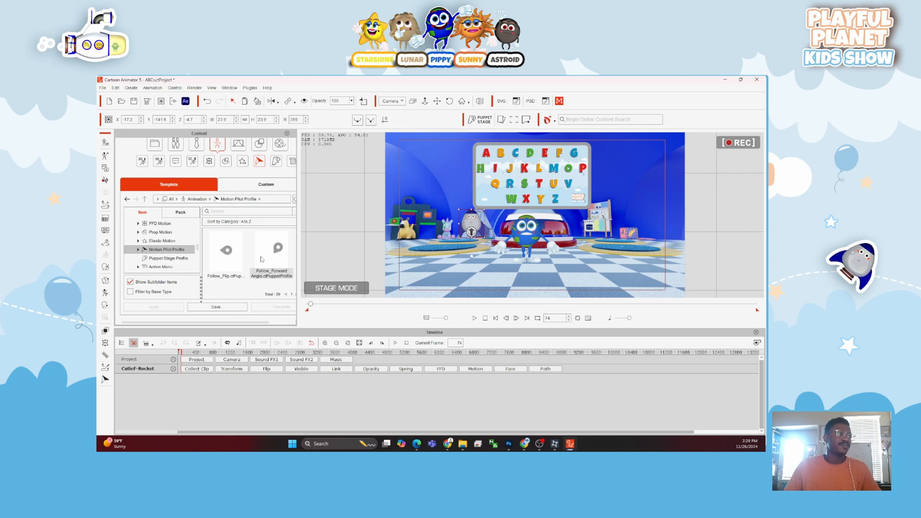
Return the timeline to frame 0 and apply the Float Motion Pilot profile to the rocket character.
scroll(269, 257, "down", 1)
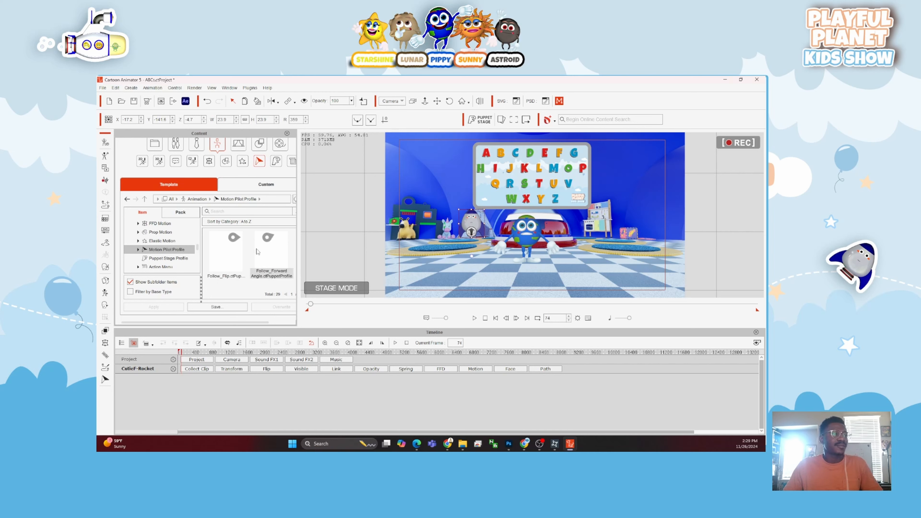
scroll(261, 258, "down", 2)
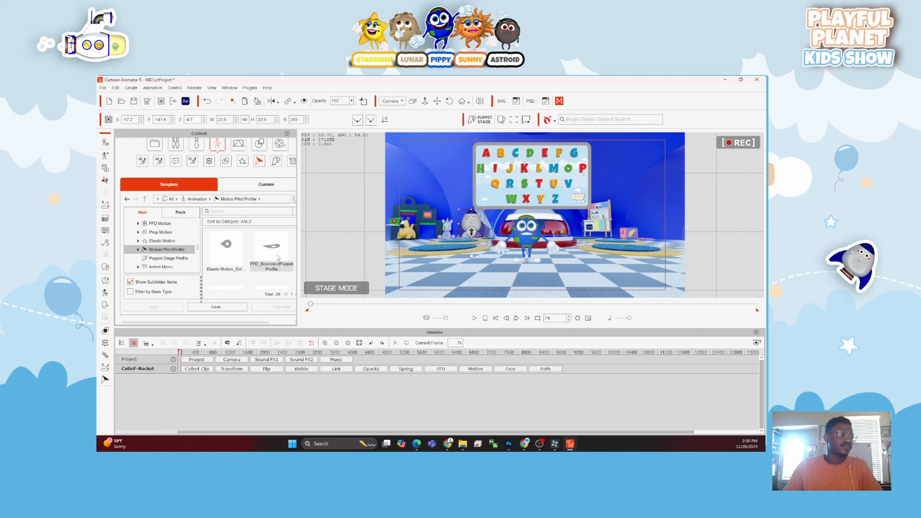
left_click_drag(173, 355, 175, 354)
left_click(270, 285)
scroll(269, 278, "down", 1)
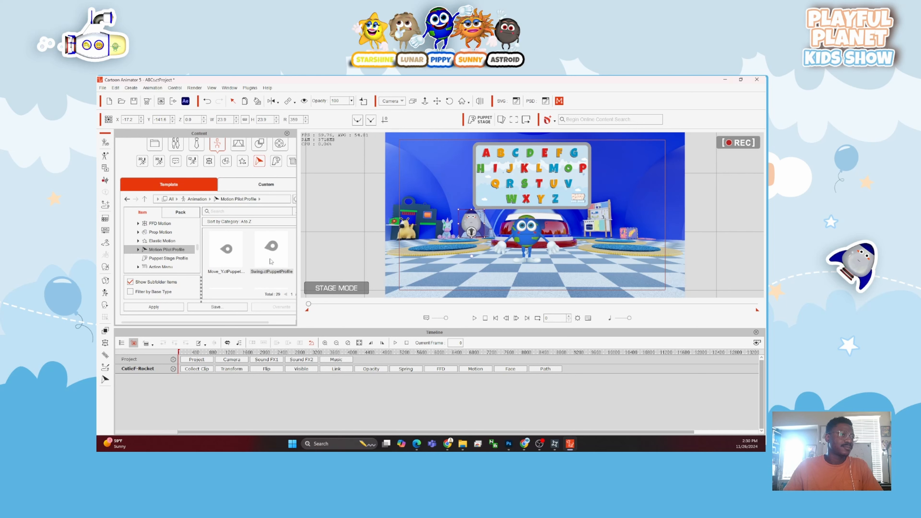
scroll(267, 250, "down", 2)
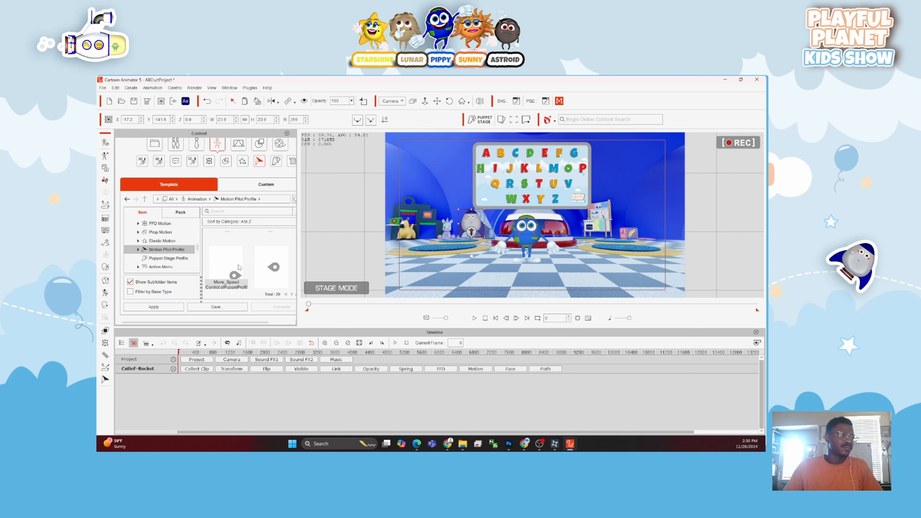
scroll(233, 267, "up", 2)
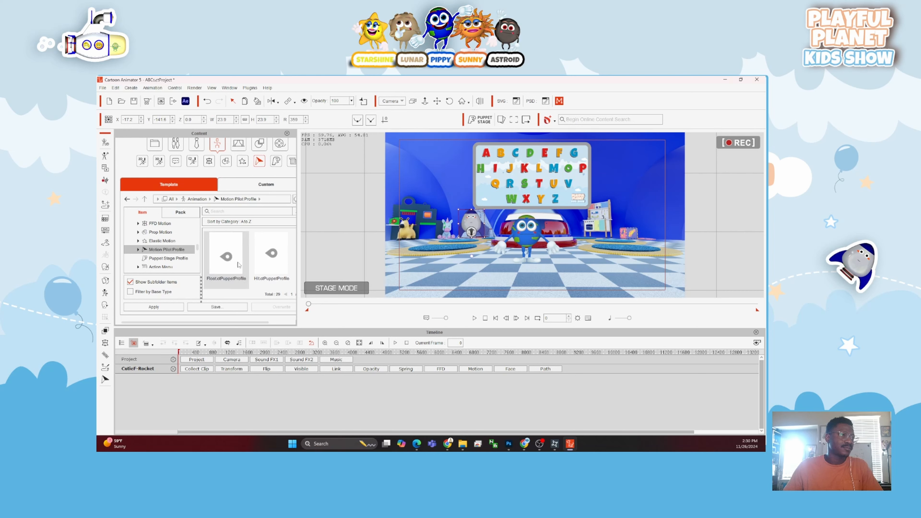
left_click_drag(230, 260, 471, 223)
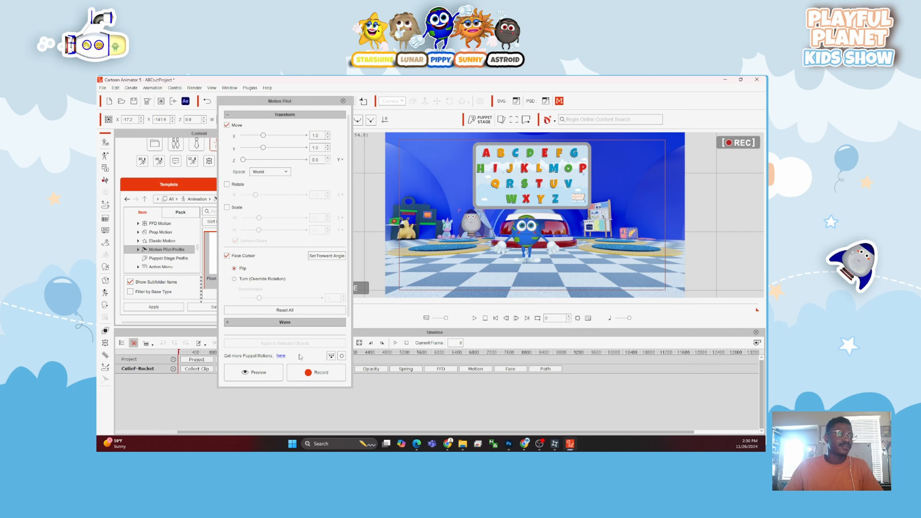
Preview the rocket's motion with the applied Float profile, stop the preview, and close Motion Pilot.
left_click(255, 374)
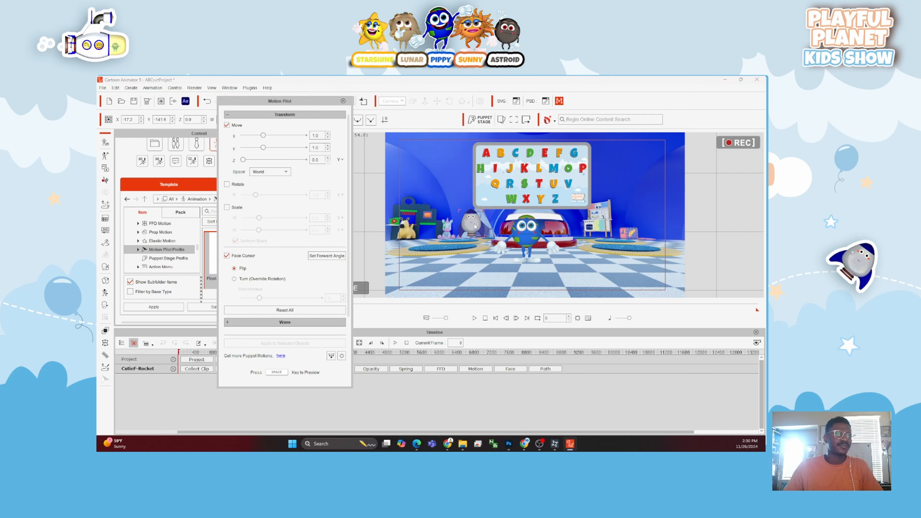
key("space")
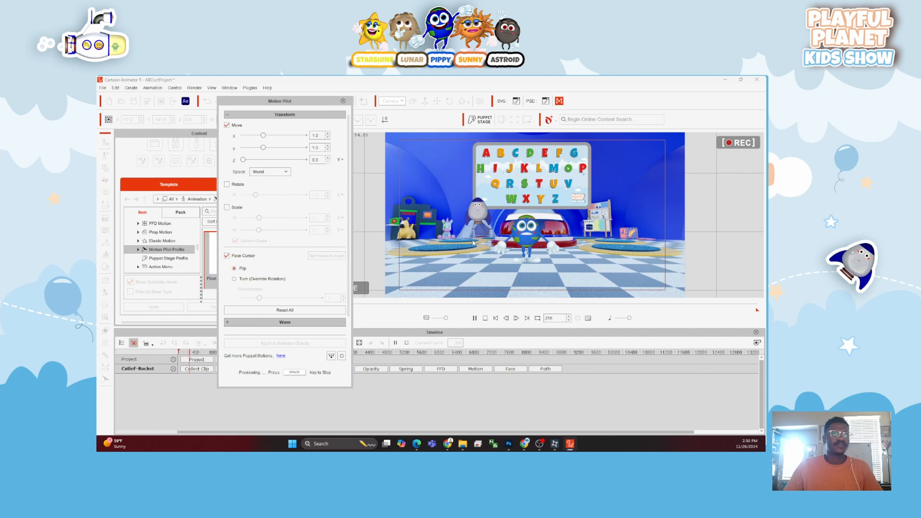
key("space")
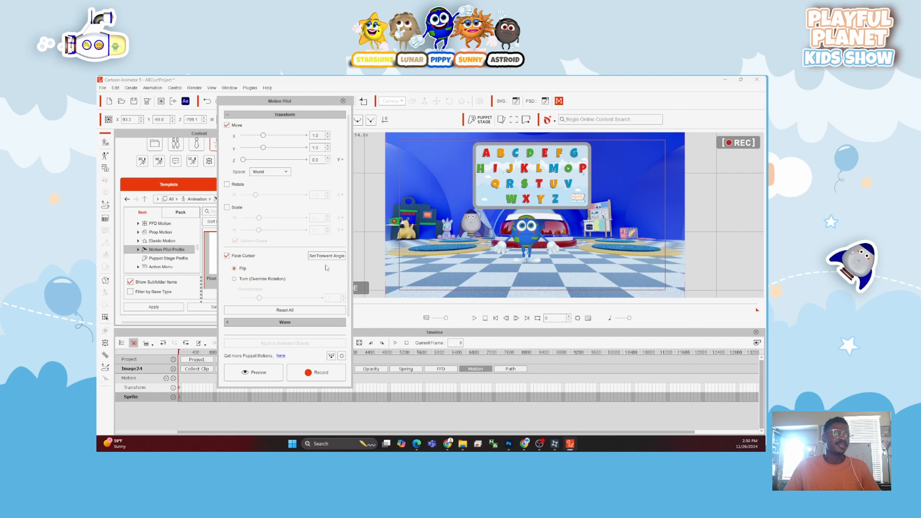
left_click(342, 101)
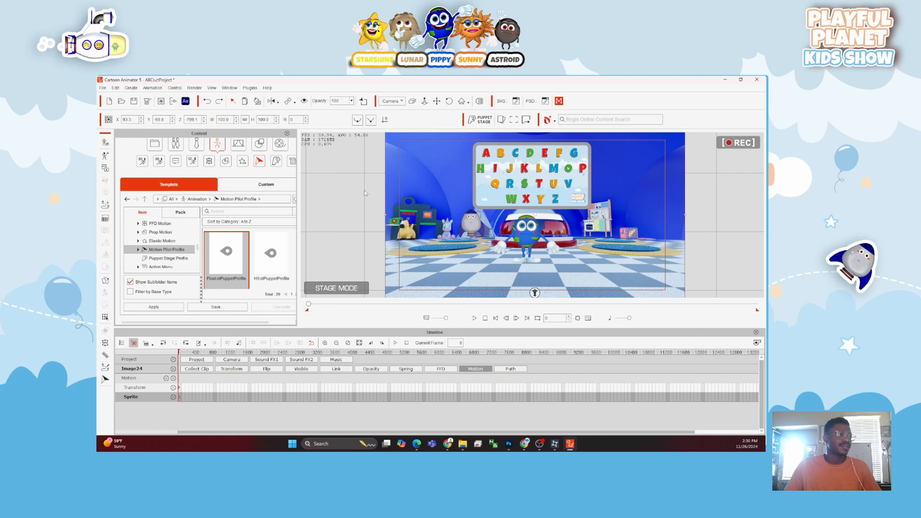
Create a curved motion path that sweeps across the playroom floor and around the character in front of the alphabet board.
left_click(105, 205)
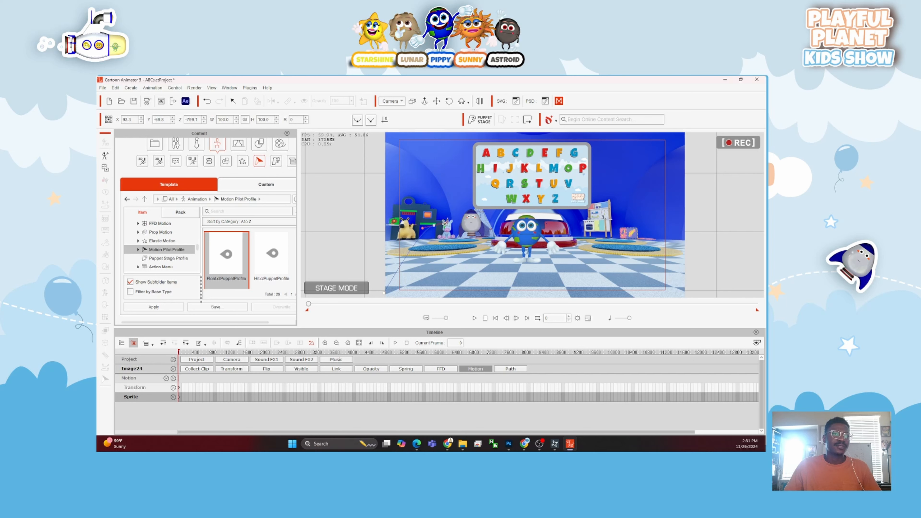
left_click_drag(445, 221, 544, 278)
left_click_drag(601, 268, 455, 178)
left_click(432, 195)
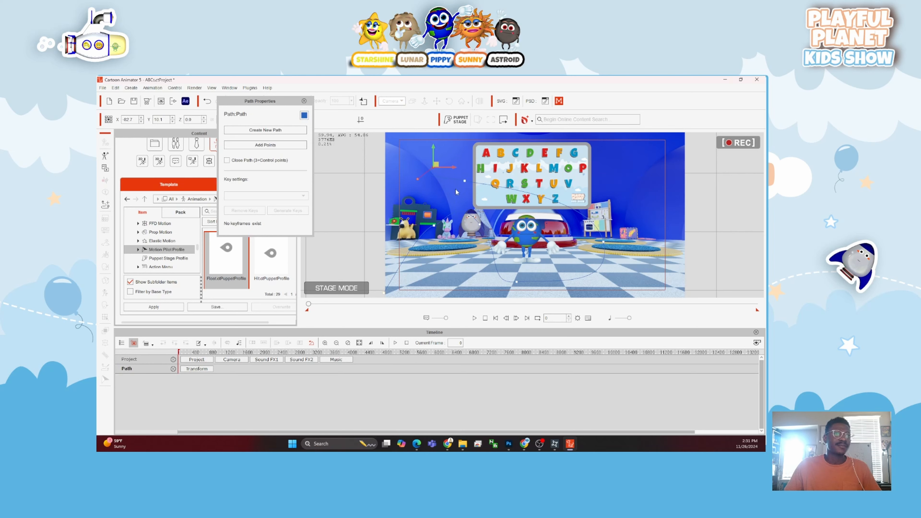
Reshape the path by shifting its bottom control point toward the right and its right control point inward, and finish point editing.
left_click_drag(479, 224, 482, 246)
mouse_move(518, 285)
left_mouse_down()
mouse_move(557, 285)
mouse_move(523, 284)
left_mouse_up()
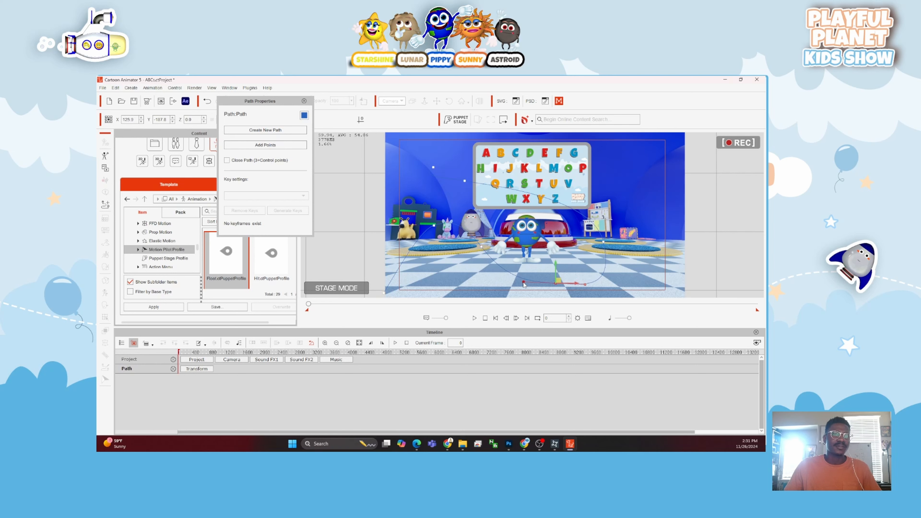
left_click(604, 241)
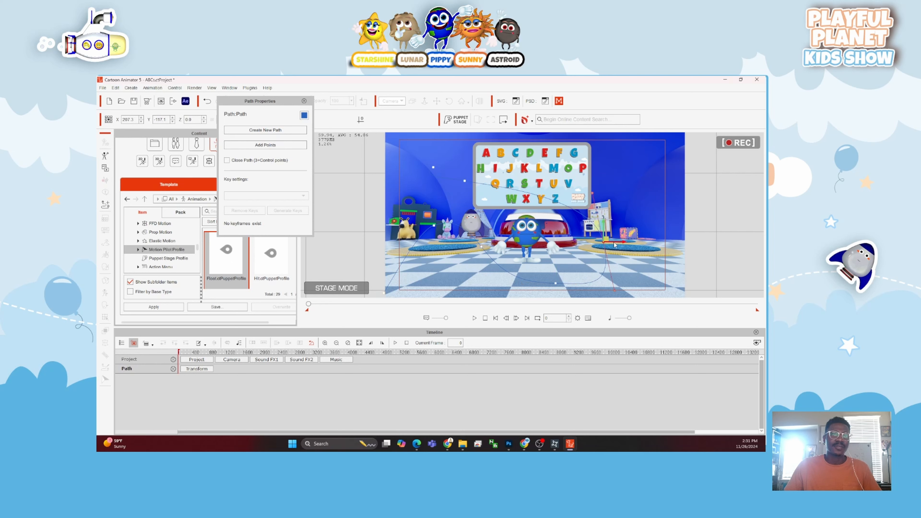
left_click_drag(604, 242, 575, 238)
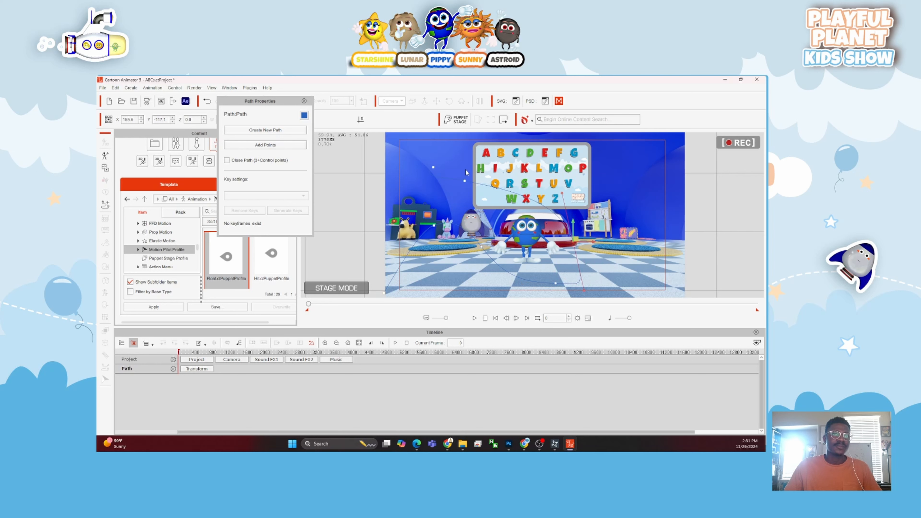
left_click_drag(465, 181, 468, 186)
left_click(557, 283)
left_click_drag(585, 284, 566, 285)
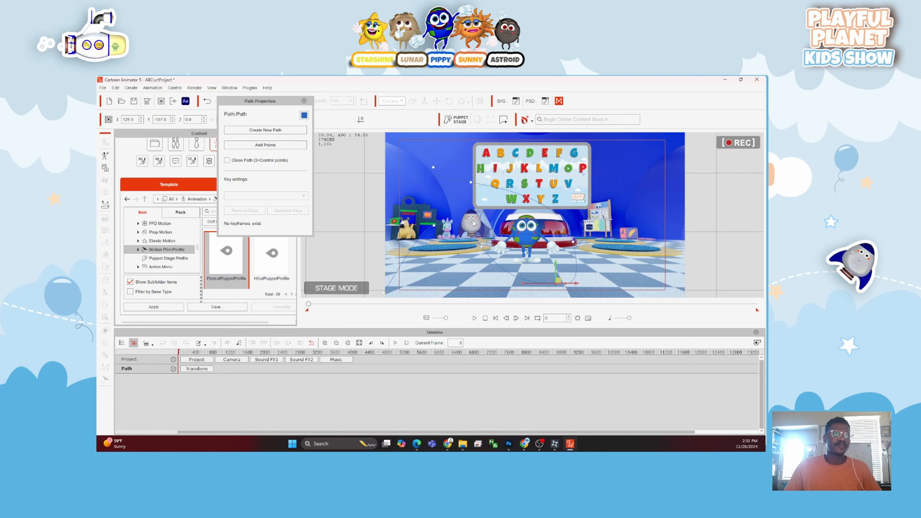
left_click_drag(277, 102, 679, 176)
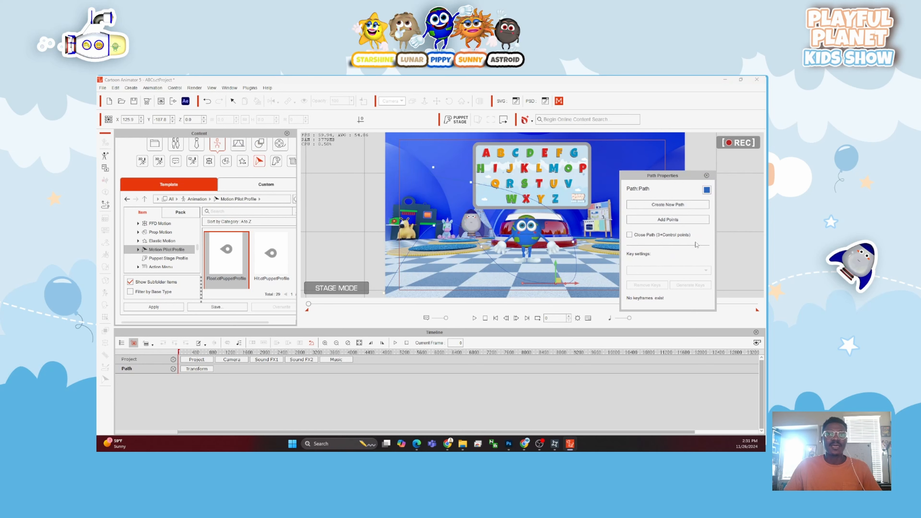
left_click(667, 204)
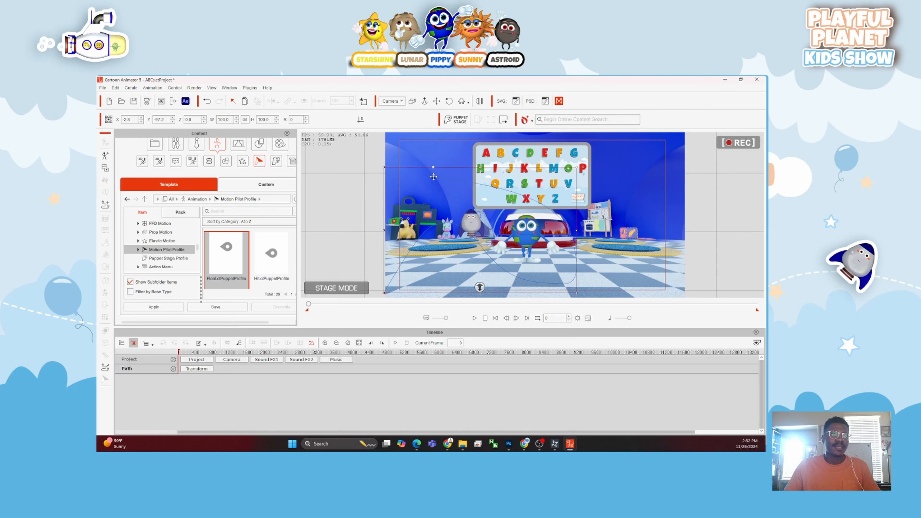
Attach the rocket to the drawn path with Pick Path and slide it along to the lower bend.
left_click(476, 221)
right_click(476, 222)
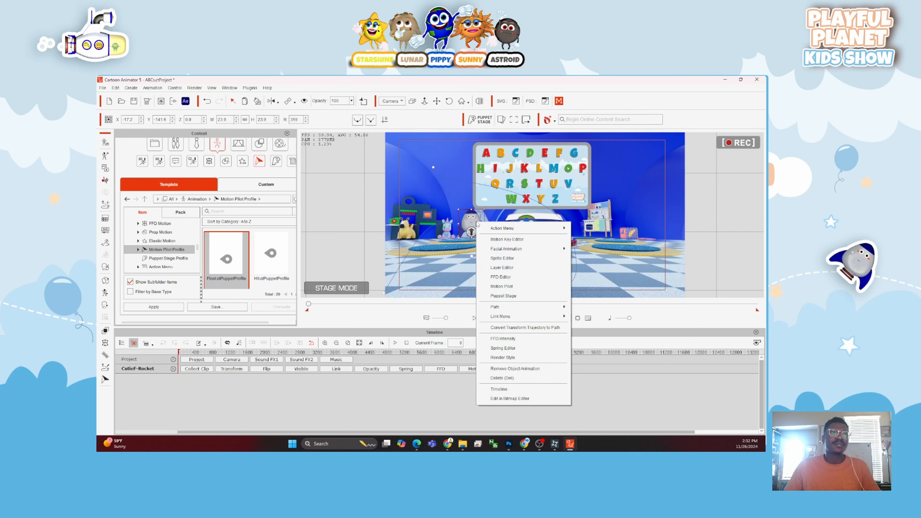
mouse_move(549, 307)
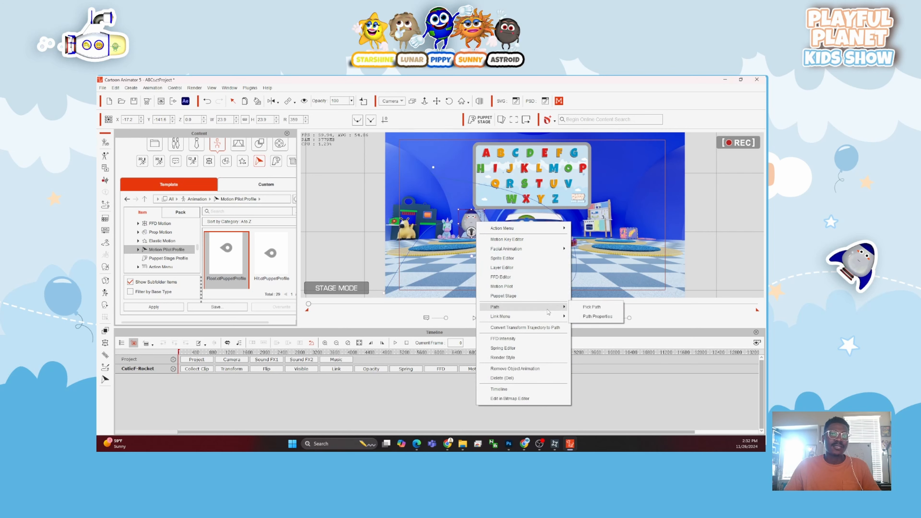
left_click(587, 307)
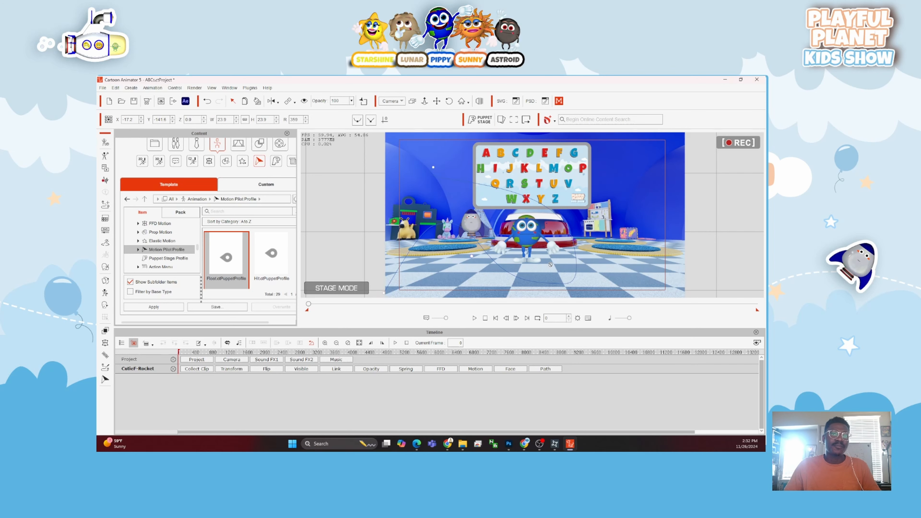
left_click(500, 267)
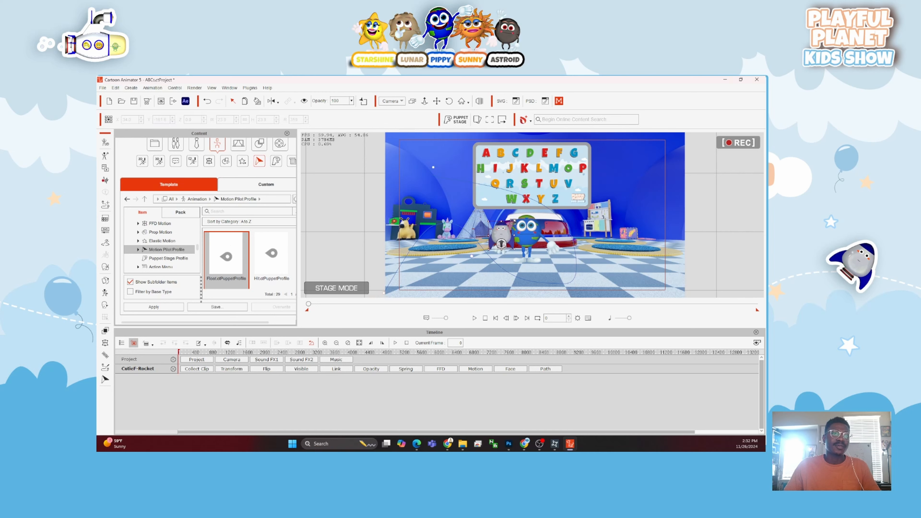
left_click_drag(500, 244, 519, 267)
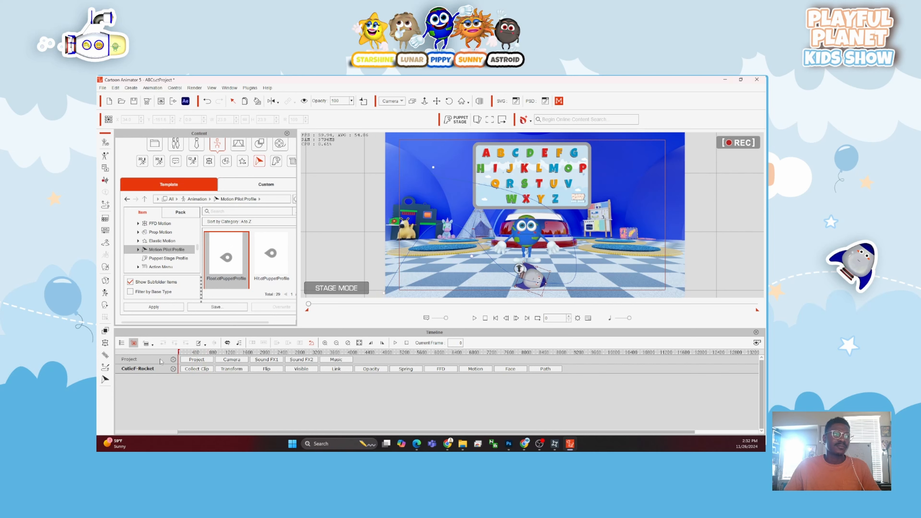
left_click_drag(179, 351, 218, 353)
mouse_move(528, 272)
left_mouse_down()
mouse_move(561, 280)
mouse_move(599, 268)
mouse_move(580, 220)
mouse_move(490, 166)
mouse_move(447, 163)
mouse_move(602, 261)
mouse_move(424, 277)
mouse_move(285, 315)
left_mouse_up()
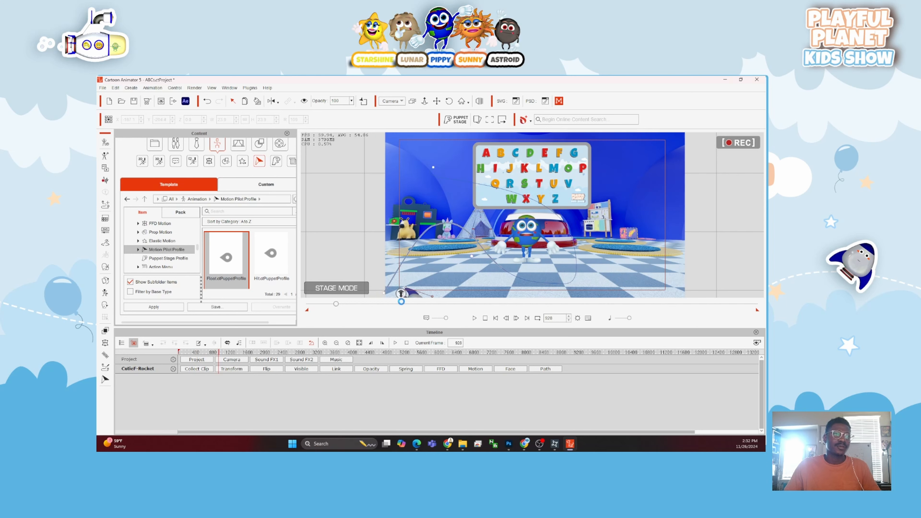
key("ctrl+z")
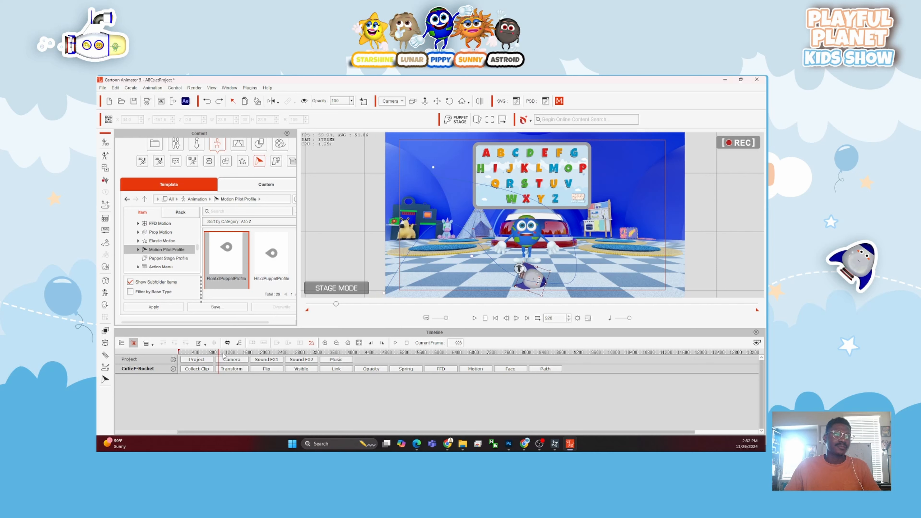
key("Home")
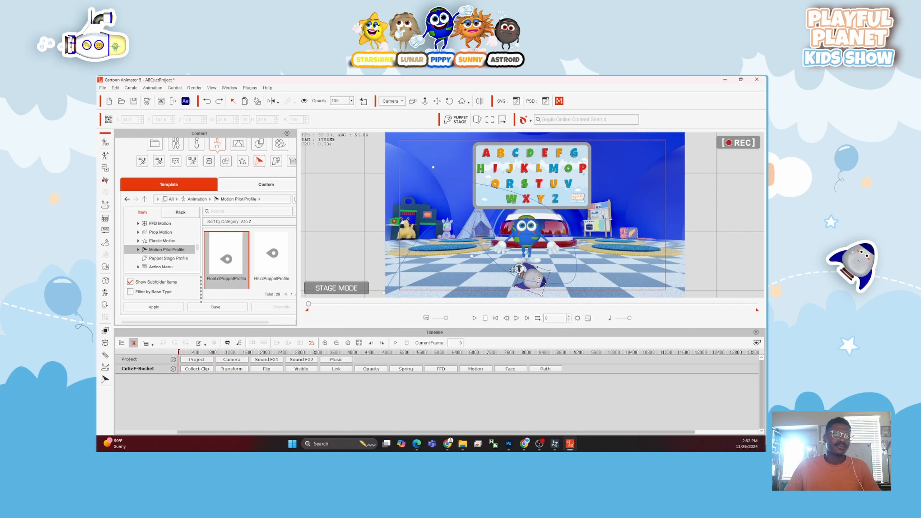
Slide the rocket back along the path to its starting end near the scene's left edge, and nudge the path slightly.
left_click_drag(518, 268, 443, 233)
left_click_drag(386, 218, 340, 296)
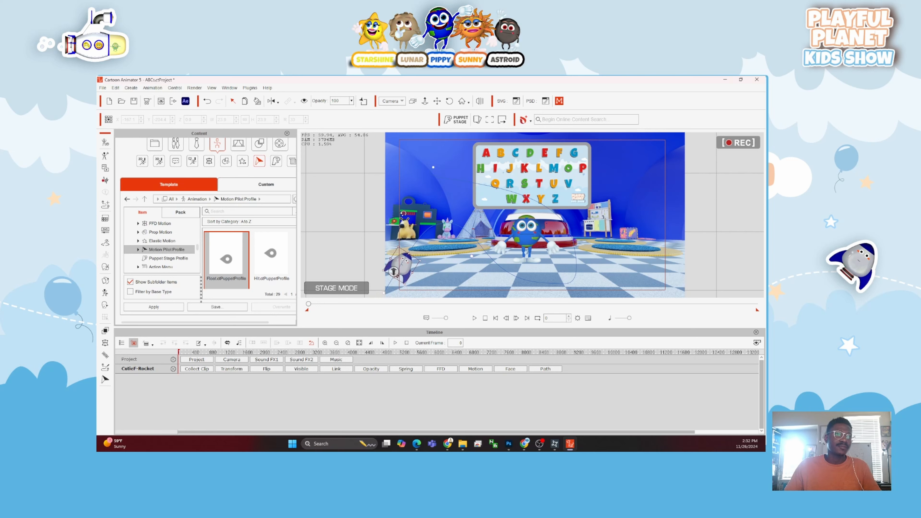
left_click(378, 298)
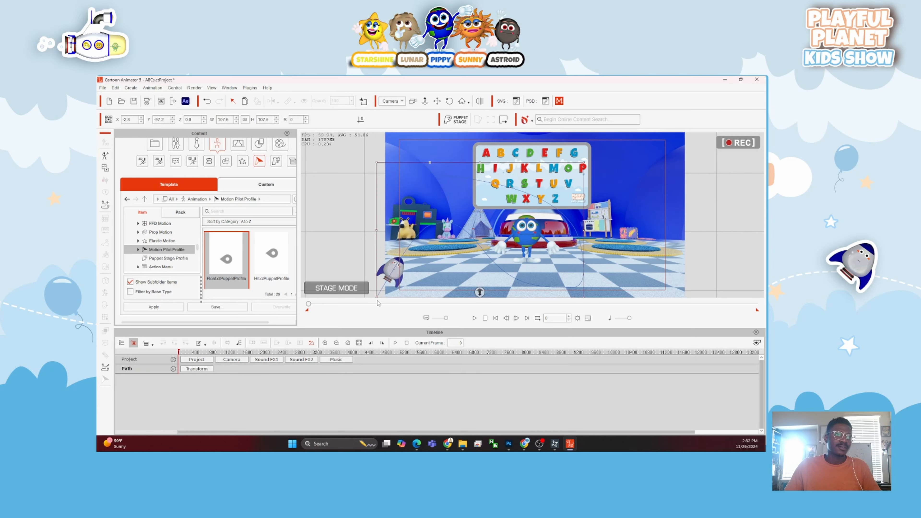
key("ctrl+z")
left_click_drag(418, 238, 421, 236)
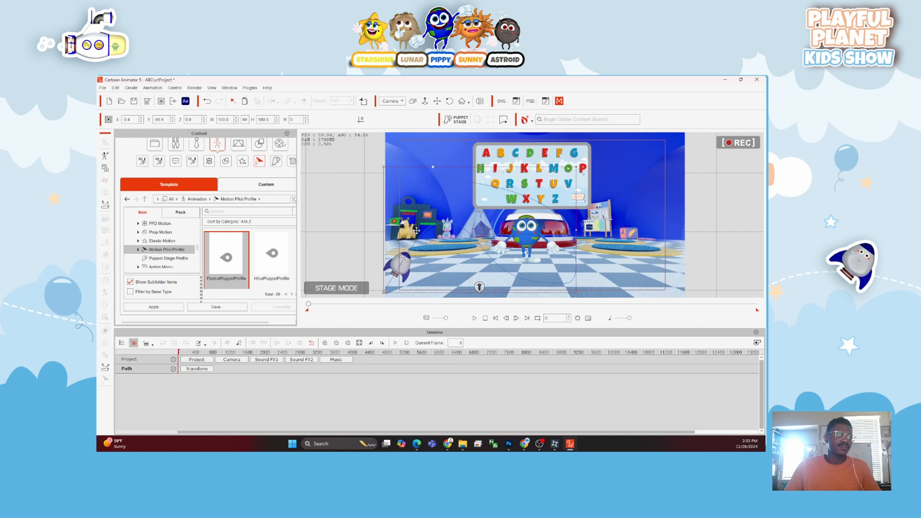
left_click(357, 243)
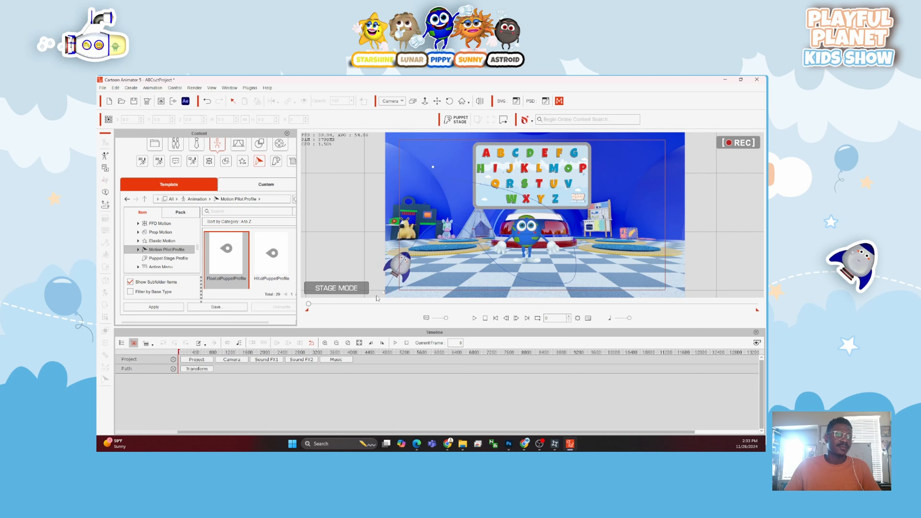
Edit the path's points and pull its start point outside the scene past the left edge, taking the rocket off-camera.
left_click(383, 294)
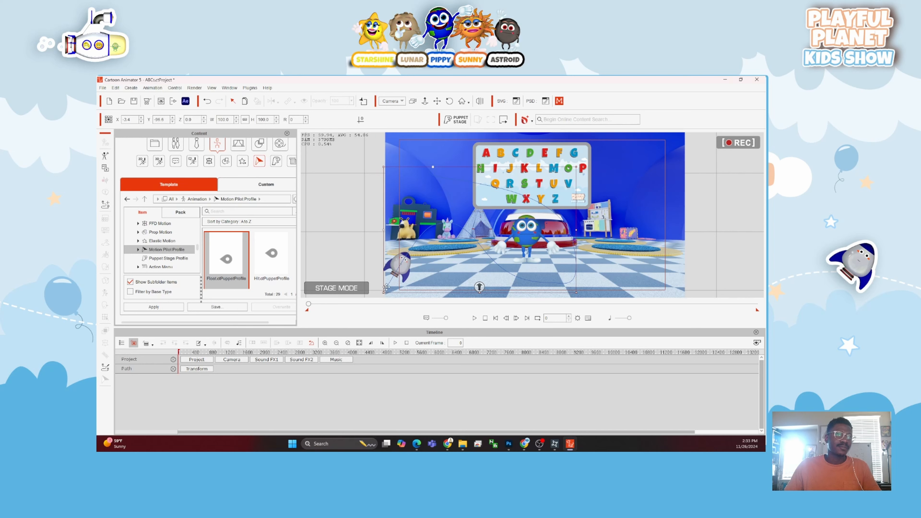
right_click(386, 287)
left_click(410, 320)
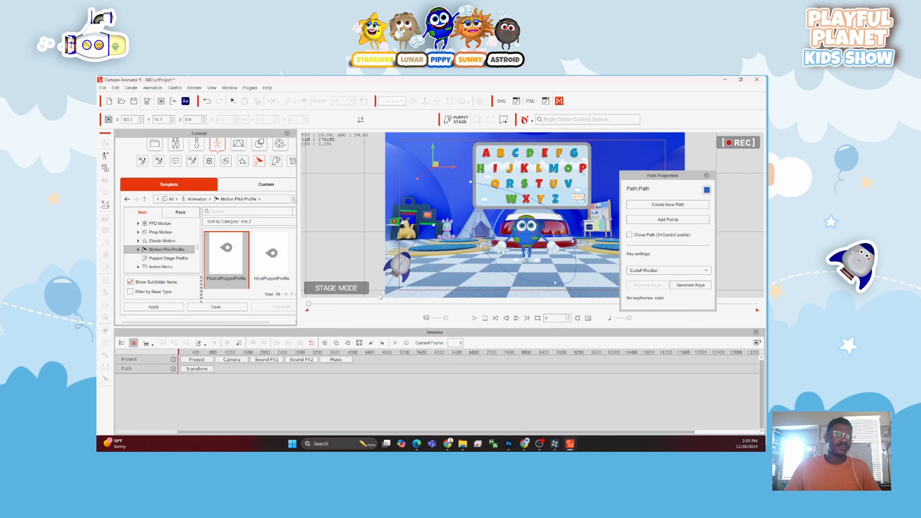
left_click_drag(383, 295, 317, 264)
left_click(706, 175)
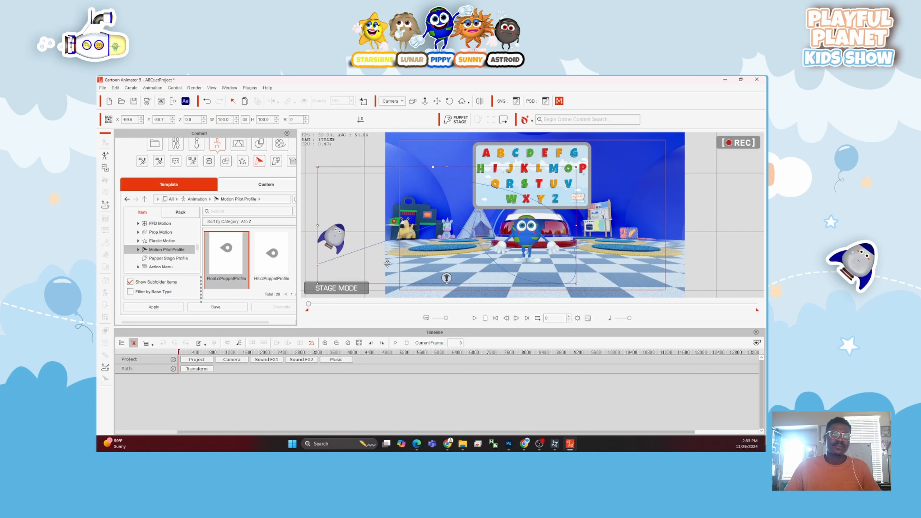
Rotate the rocket to point along the path toward the scene, and briefly play the project from frame 0.
left_click(340, 231)
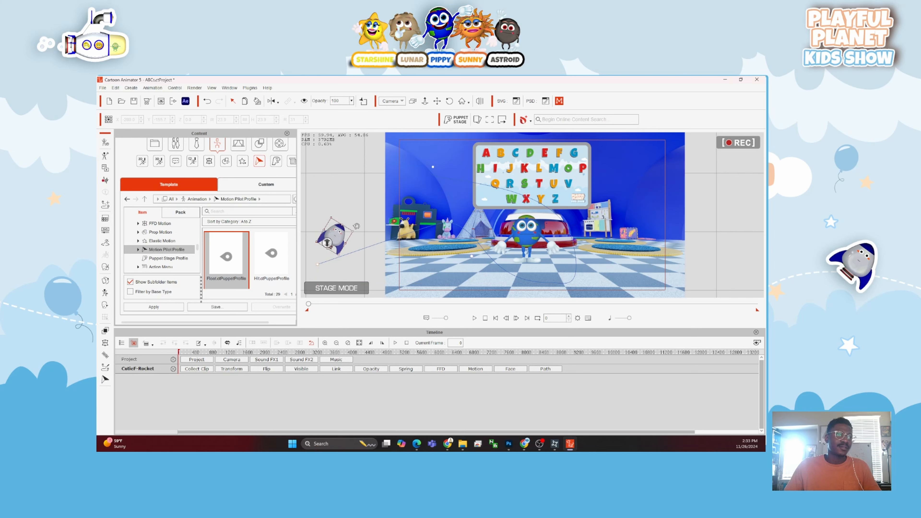
left_click_drag(356, 226, 368, 259)
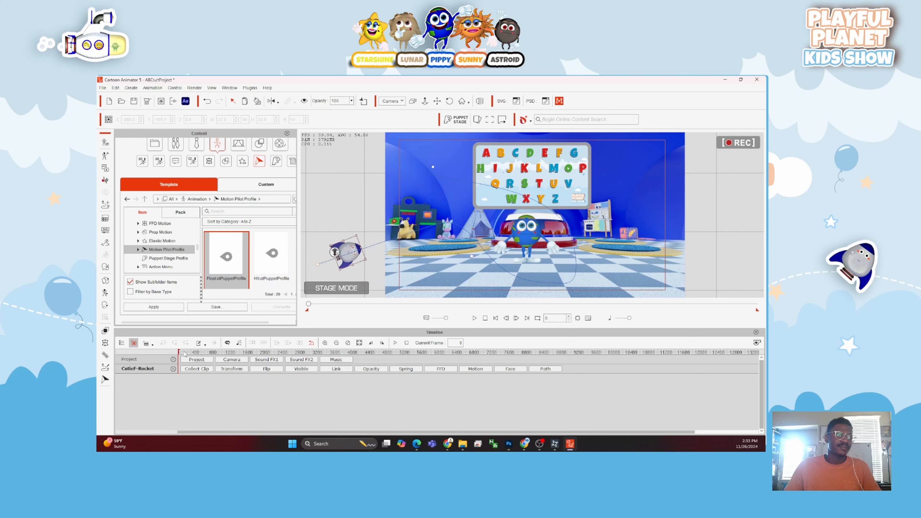
left_click_drag(190, 352, 178, 352)
key("space")
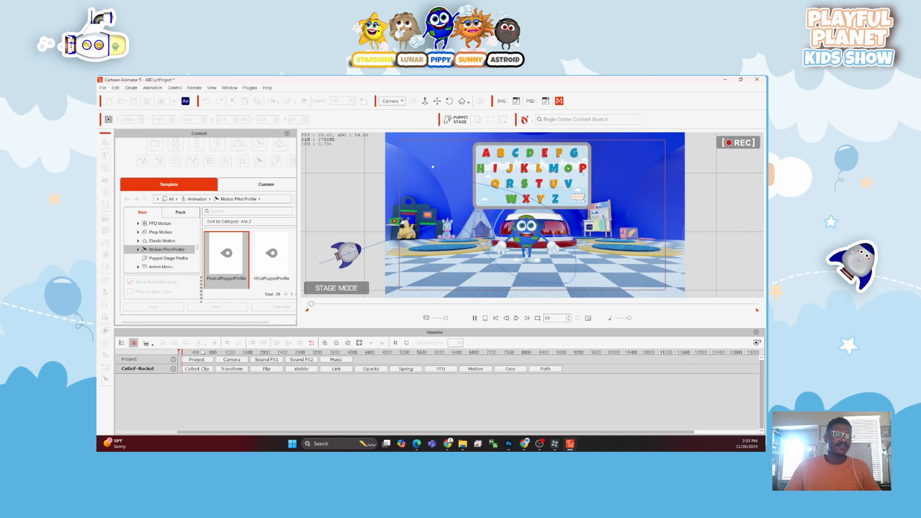
key("space")
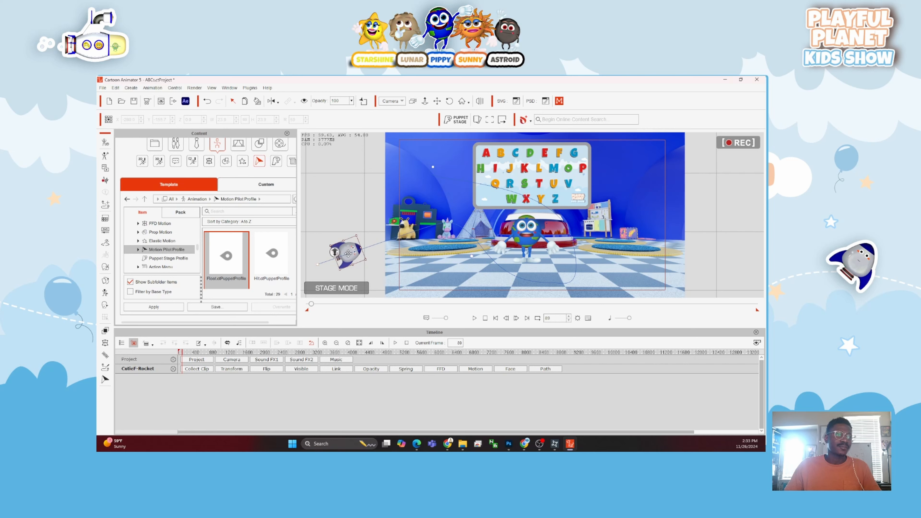
Slide the rocket along the path into the scene beside the alphabet board and show its Transform track in the timeline.
left_click_drag(350, 252, 440, 220)
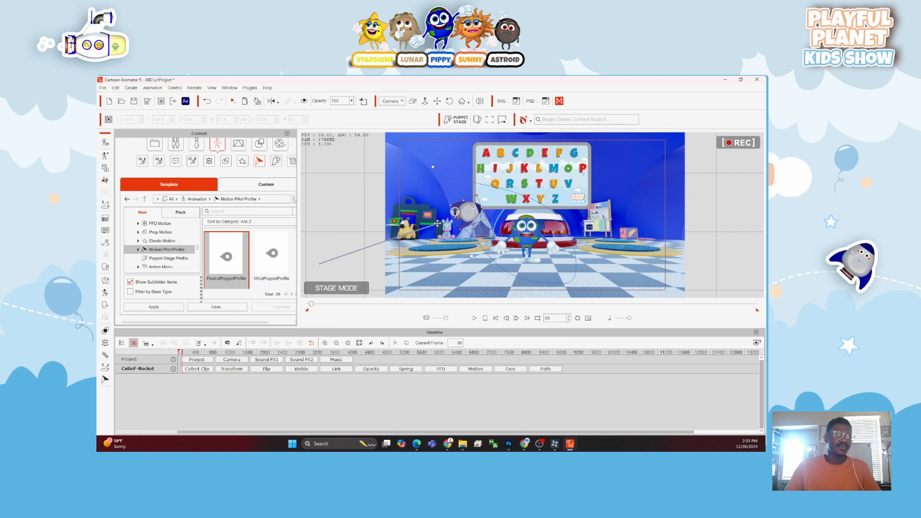
left_click_drag(479, 191, 447, 211)
key("ctrl+z")
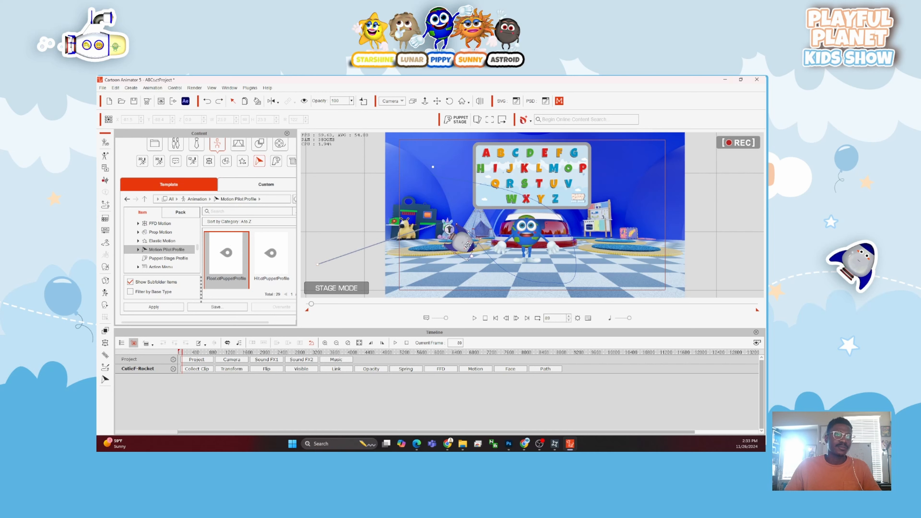
left_click(223, 369)
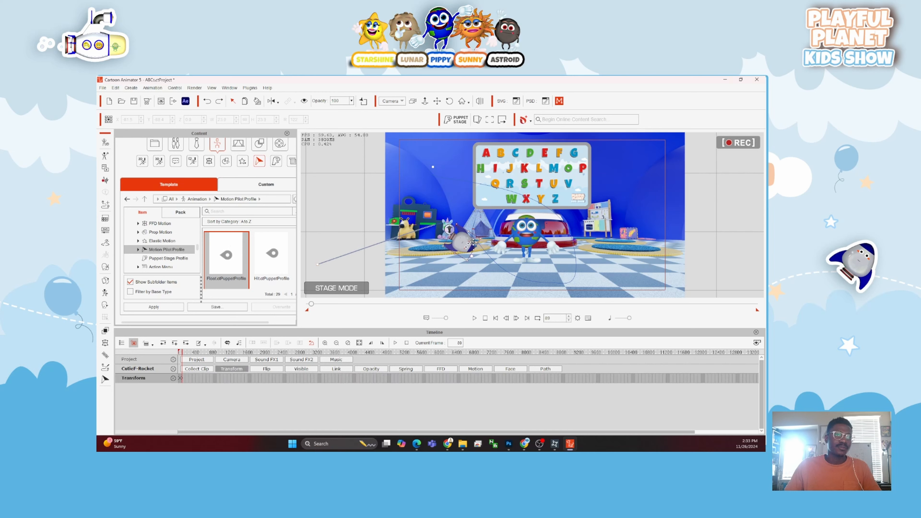
left_click_drag(484, 237, 482, 198)
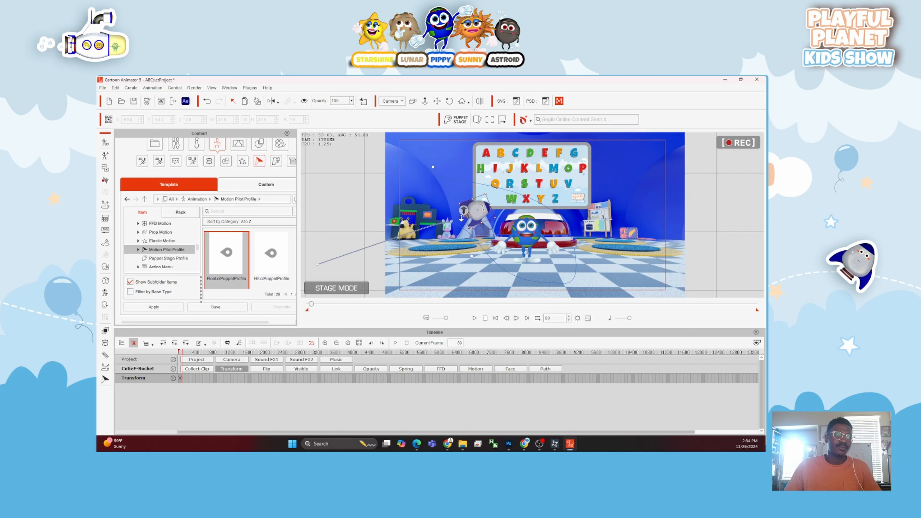
Play the rocket's flight into the scene from frame 0 and stop shortly after it enters.
left_click_drag(183, 353, 175, 355)
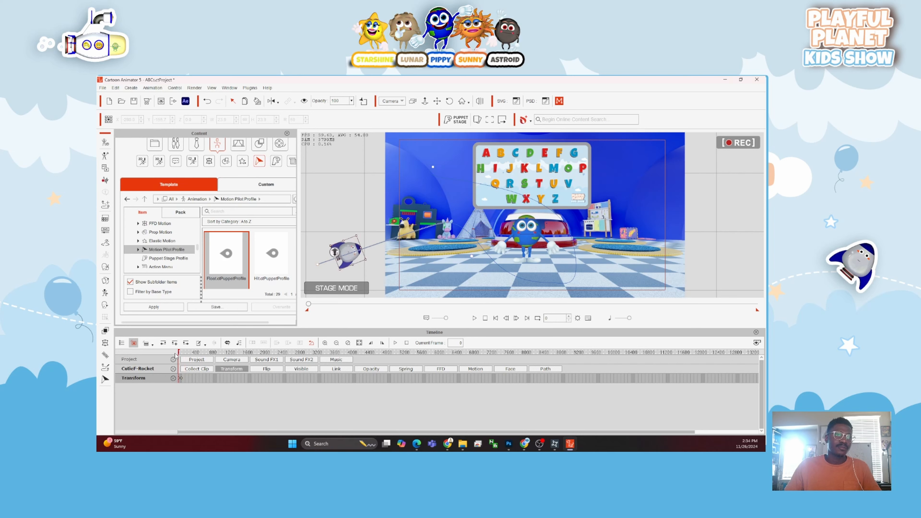
key("space")
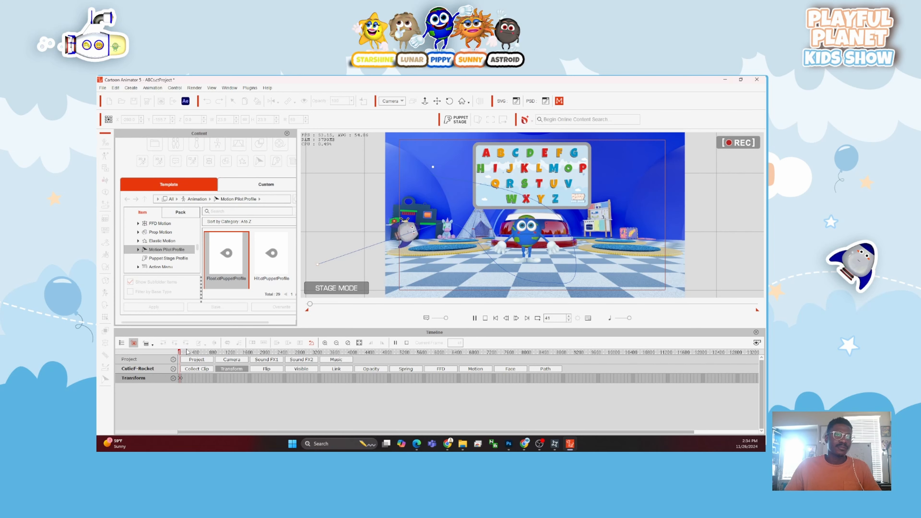
key("space")
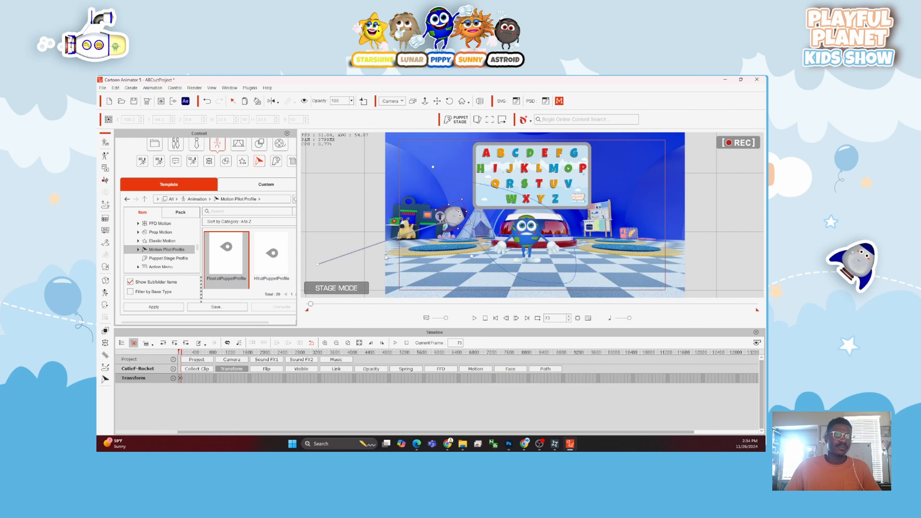
At frame 232, slide the rocket along the path to the bottom of the loop below the planet character and rotate it to match.
left_click(188, 353)
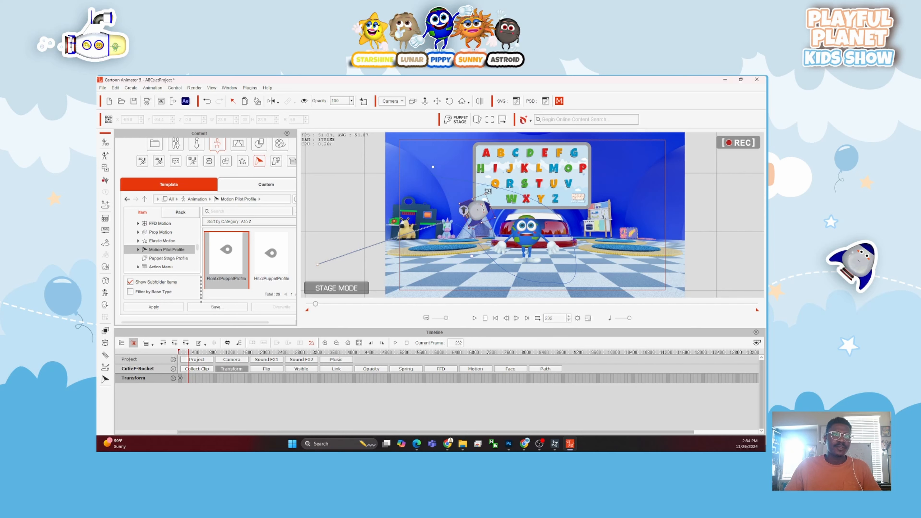
left_click(487, 194)
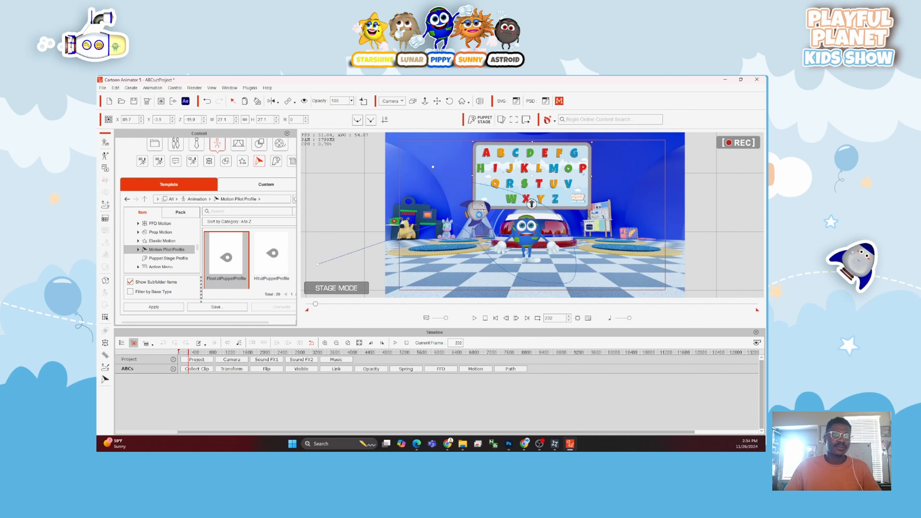
left_click(478, 217)
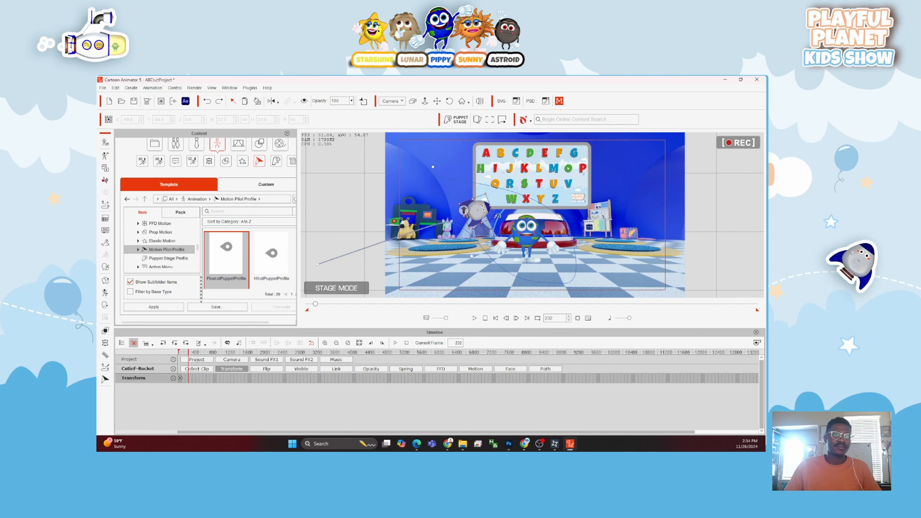
left_click_drag(499, 215, 468, 249)
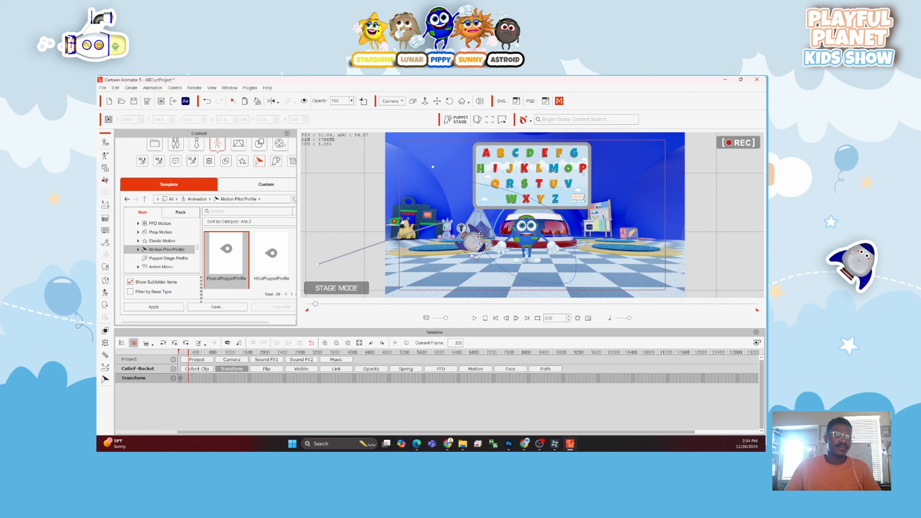
left_click_drag(479, 235, 540, 268)
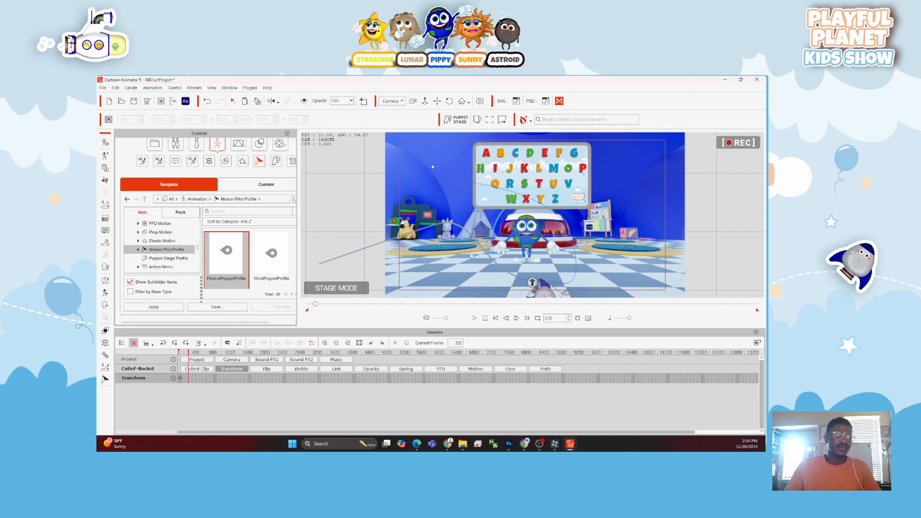
left_click_drag(566, 292, 571, 264)
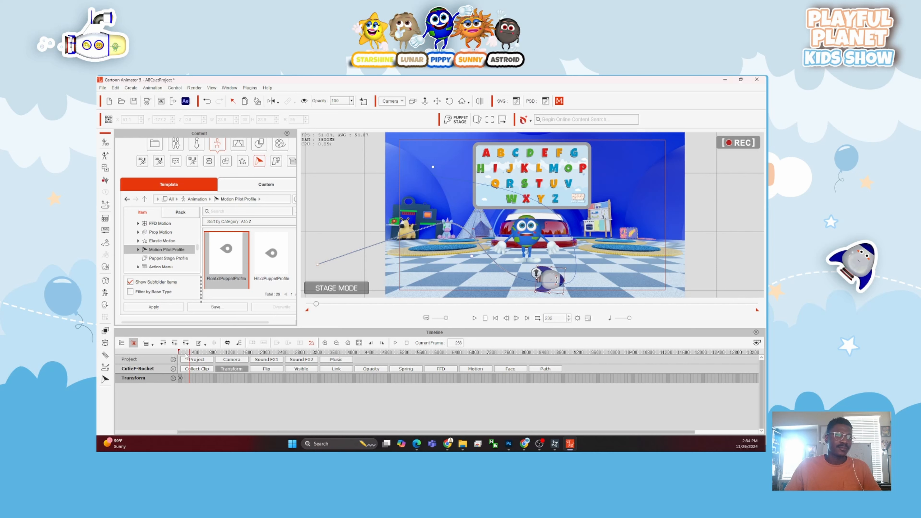
Scrub back to frame 160 and show the rocket's Motion and Path tracks in the timeline.
mouse_move(186, 354)
left_mouse_down()
mouse_move(200, 357)
mouse_move(163, 360)
mouse_move(203, 357)
mouse_move(180, 355)
mouse_move(191, 379)
mouse_move(187, 358)
left_mouse_up()
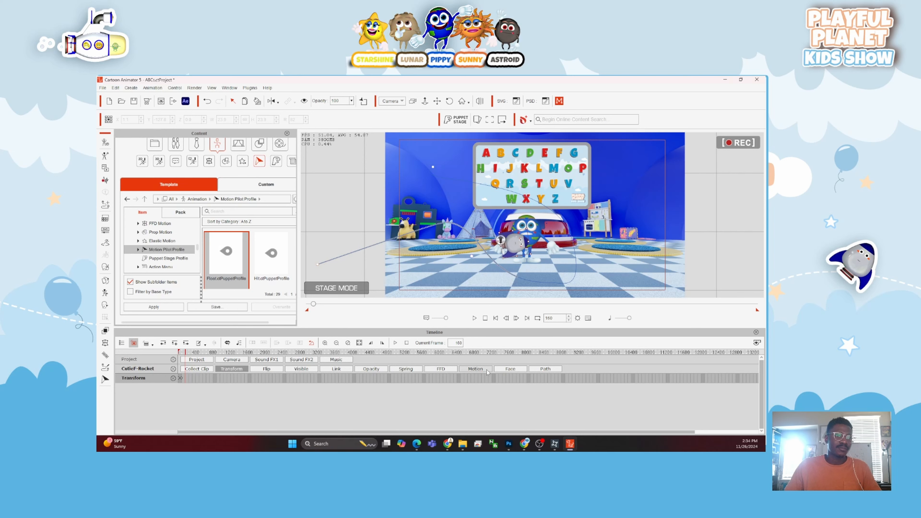
left_click(485, 369)
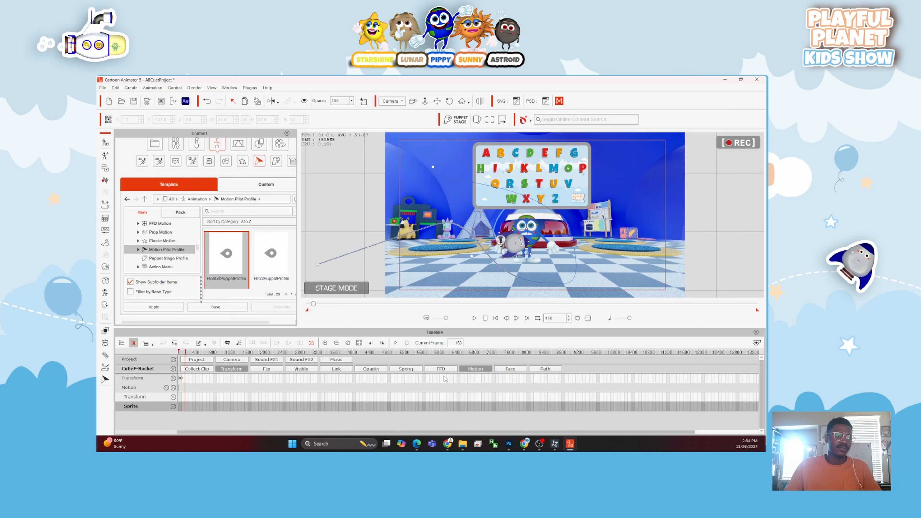
left_click(234, 368)
left_click(234, 369)
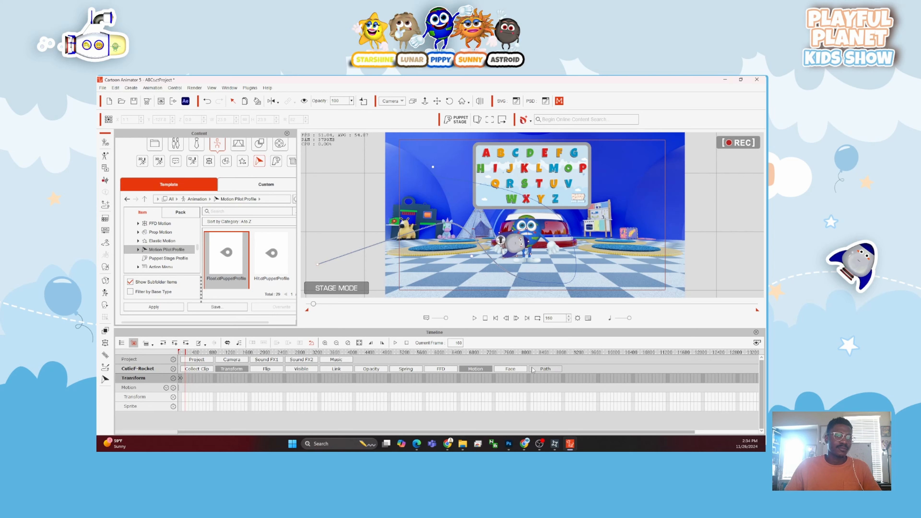
left_click(533, 369)
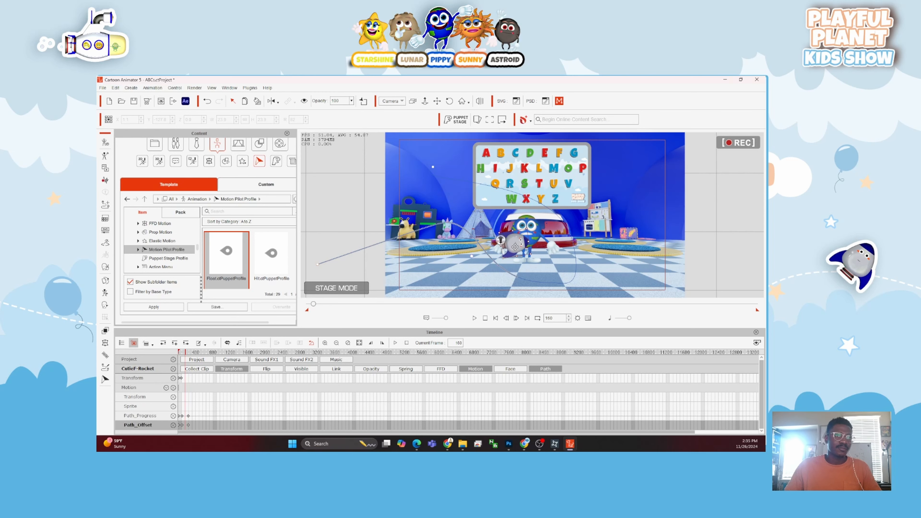
At frame 440, slide the rocket around the loop to the alphabet board's left edge and rotate it to follow the path.
left_click_drag(515, 246, 551, 249)
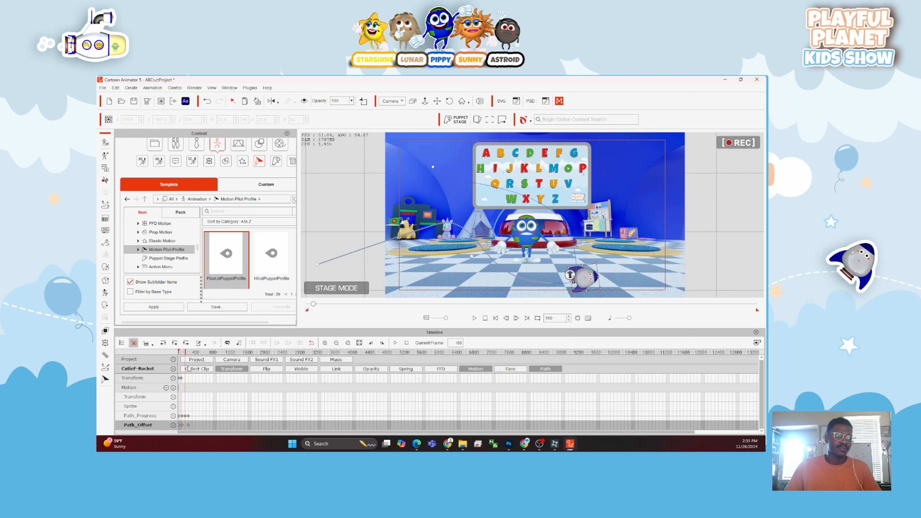
key("ctrl+z")
left_click_drag(185, 352, 197, 356)
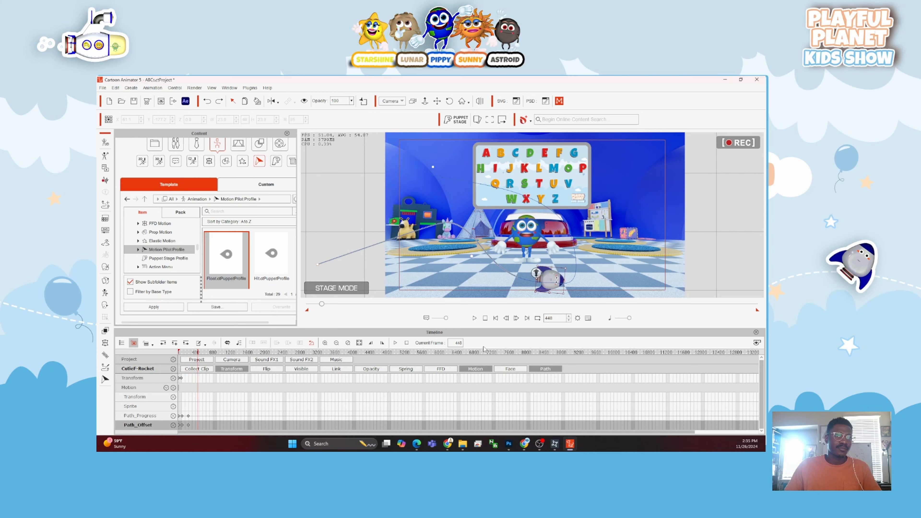
left_click_drag(556, 285, 512, 179)
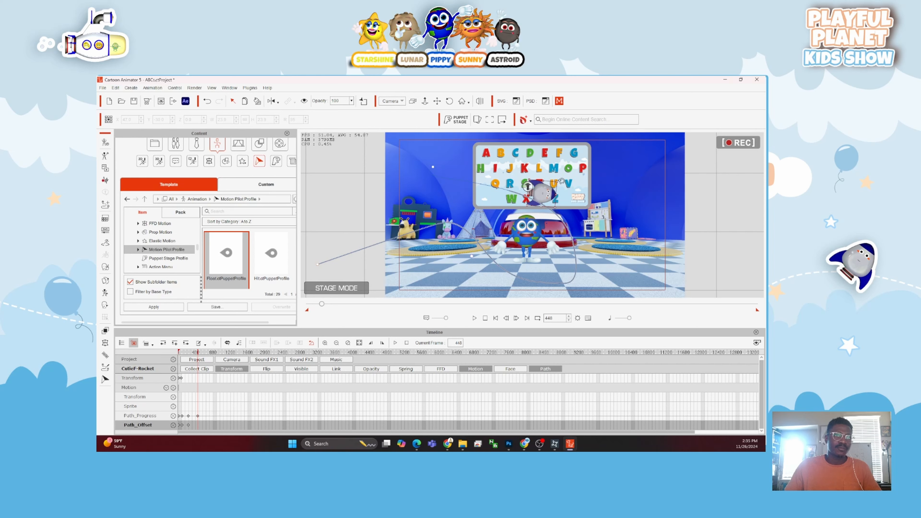
left_click_drag(528, 185, 505, 167)
left_click_drag(480, 138, 419, 197)
At frame 752, move the rocket beside the alphabet board's upper-left corner, and play part of the flight.
left_click_drag(197, 352, 211, 356)
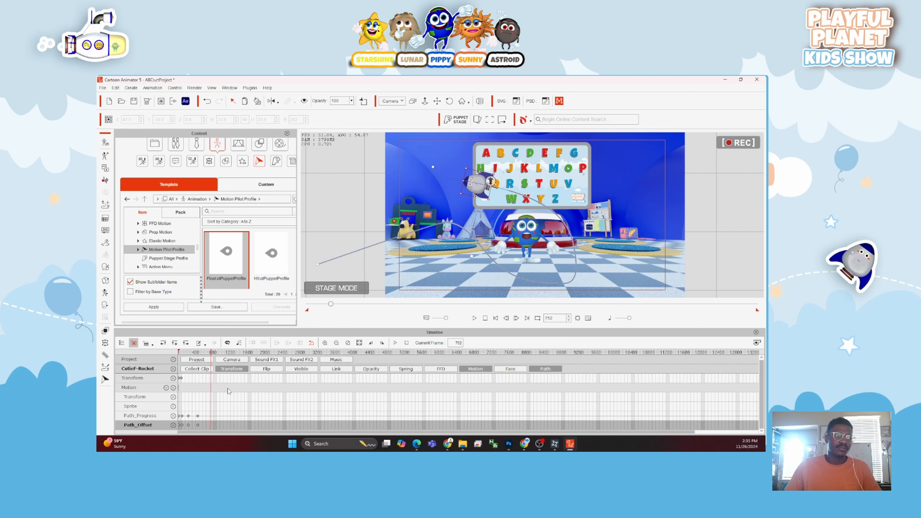
left_click_drag(478, 179, 450, 153)
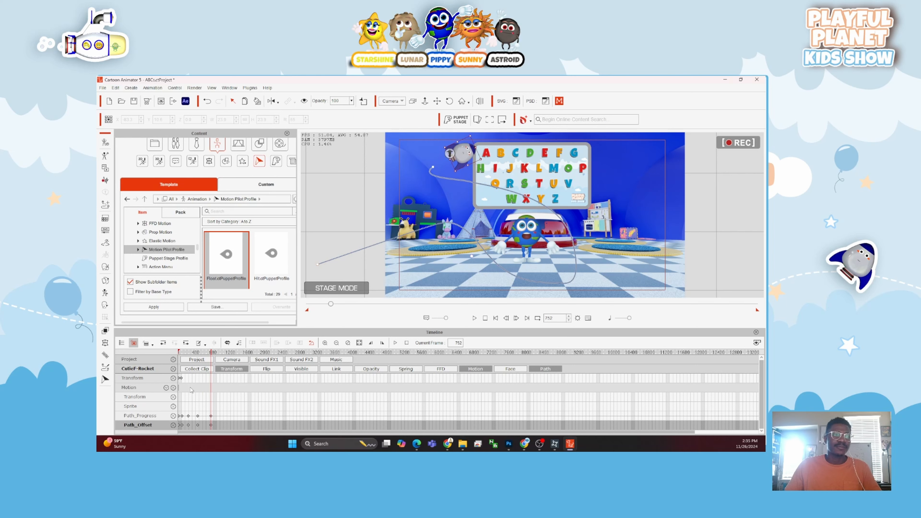
mouse_move(213, 359)
left_mouse_down()
mouse_move(177, 354)
mouse_move(217, 353)
mouse_move(197, 350)
mouse_move(211, 354)
mouse_move(168, 363)
mouse_move(186, 363)
left_mouse_up()
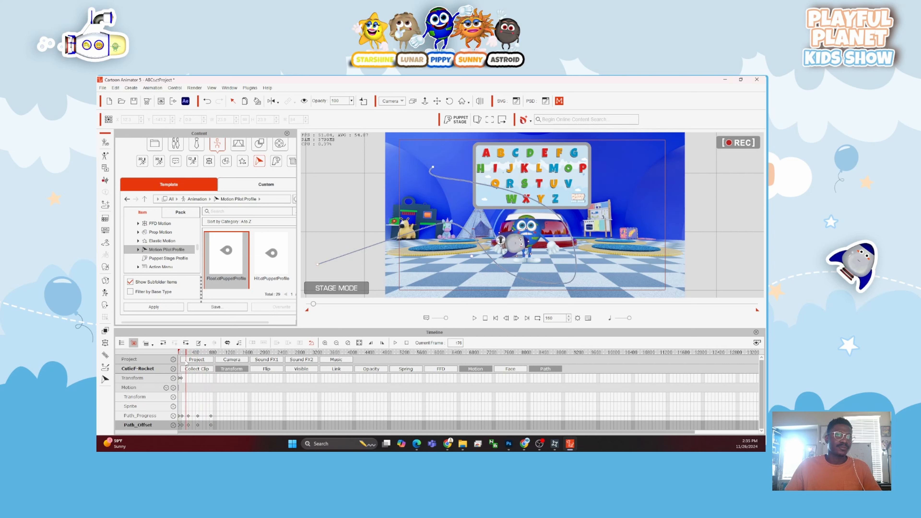
key("space")
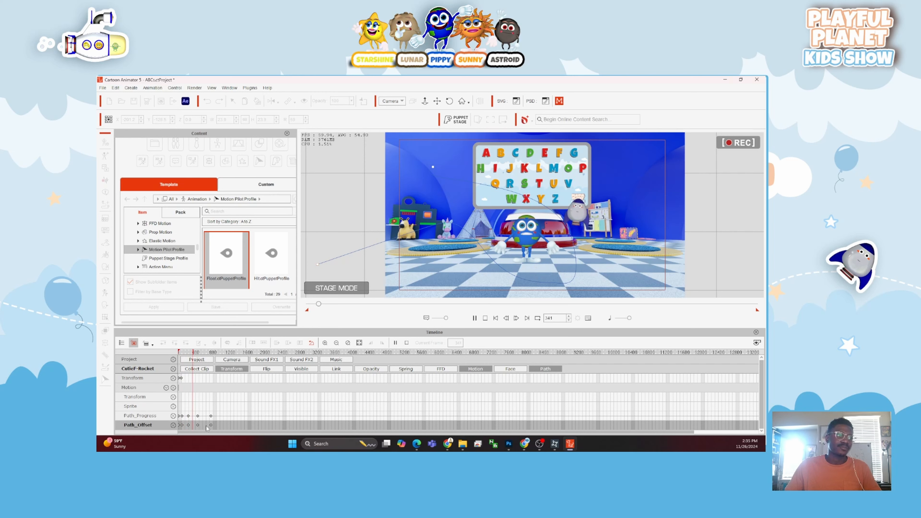
key("space")
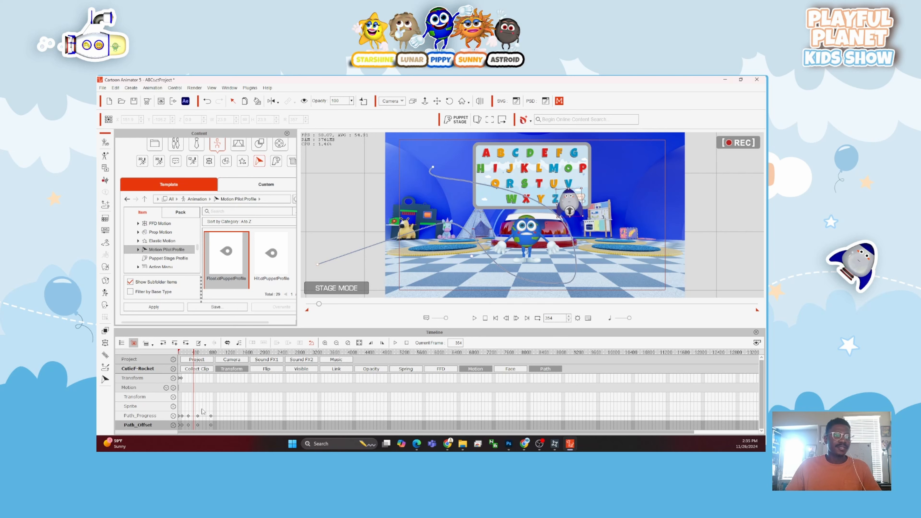
Shift the rocket's path keyframes earlier to speed up the flight, placing the first movement key at about frame 36.
scroll(200, 411, "up", 5)
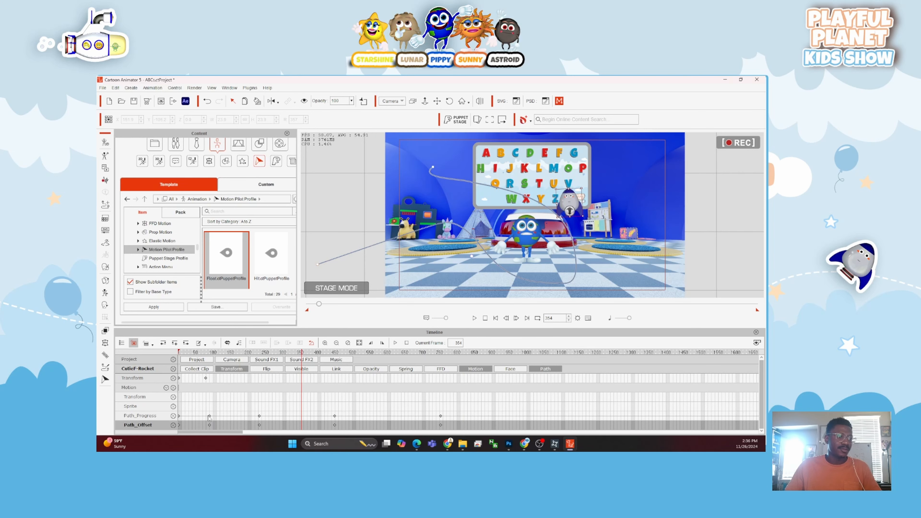
left_click_drag(207, 409, 191, 421)
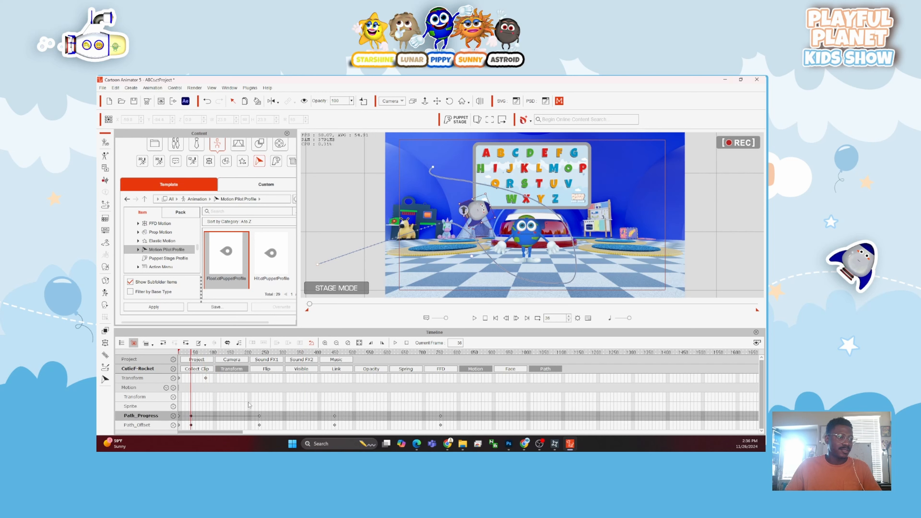
left_click_drag(253, 400, 214, 417)
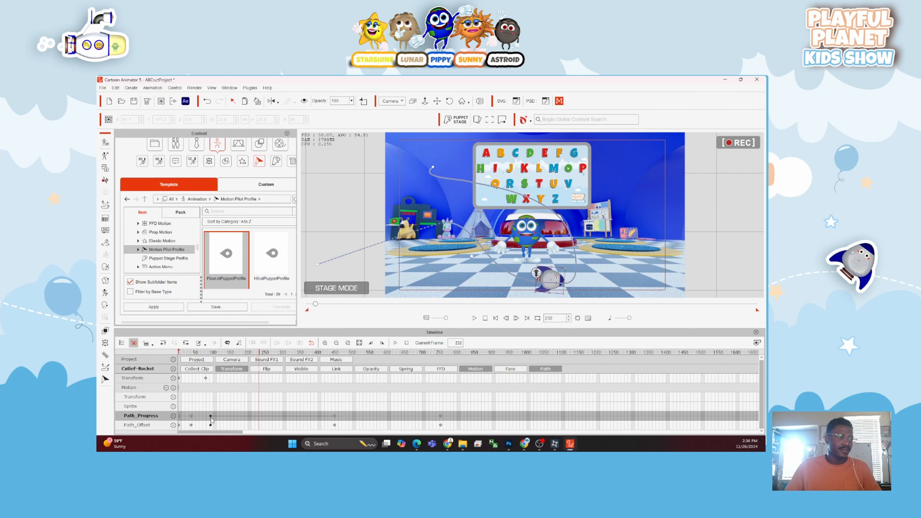
left_click_drag(334, 416, 321, 420)
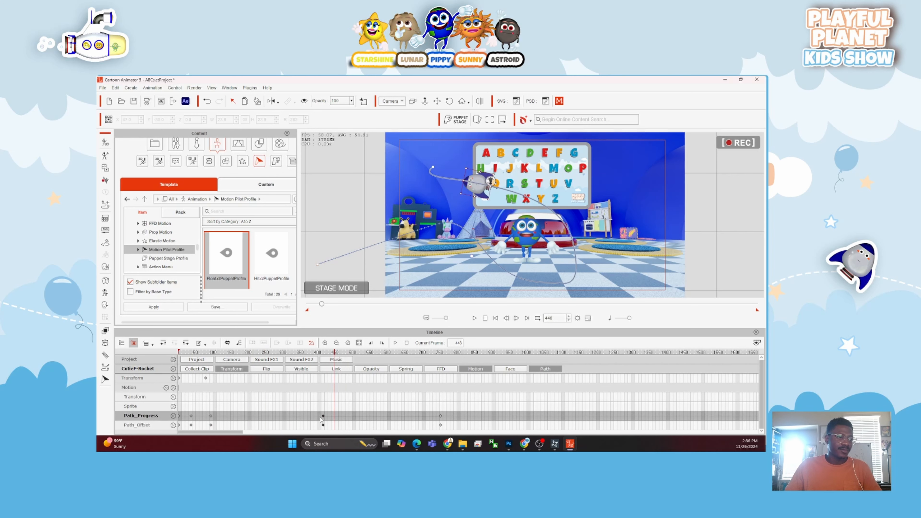
left_click(440, 420)
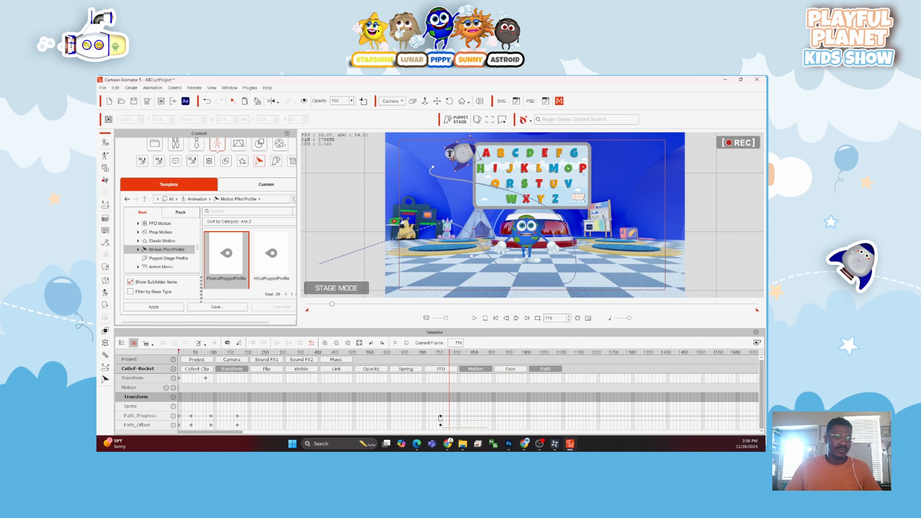
left_click_drag(440, 420, 254, 423)
Tighten the later path keyframes to about frames 71, 103 and 150.
left_click_drag(227, 414, 213, 431)
left_click_drag(211, 416, 206, 417)
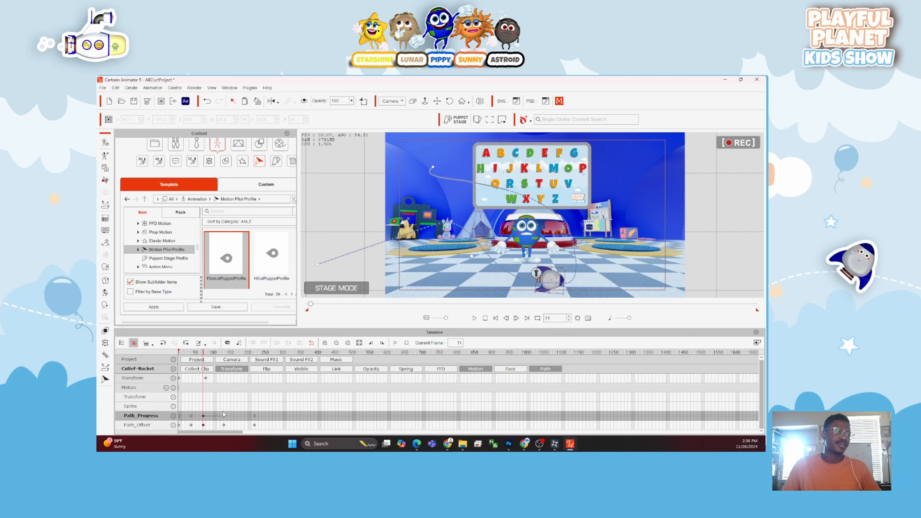
left_click_drag(218, 407, 257, 432)
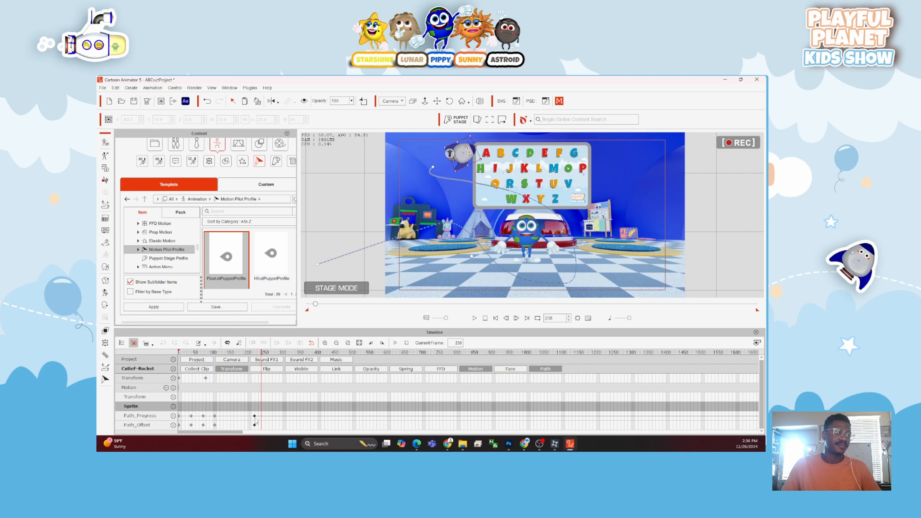
left_click(254, 418)
left_click(217, 416)
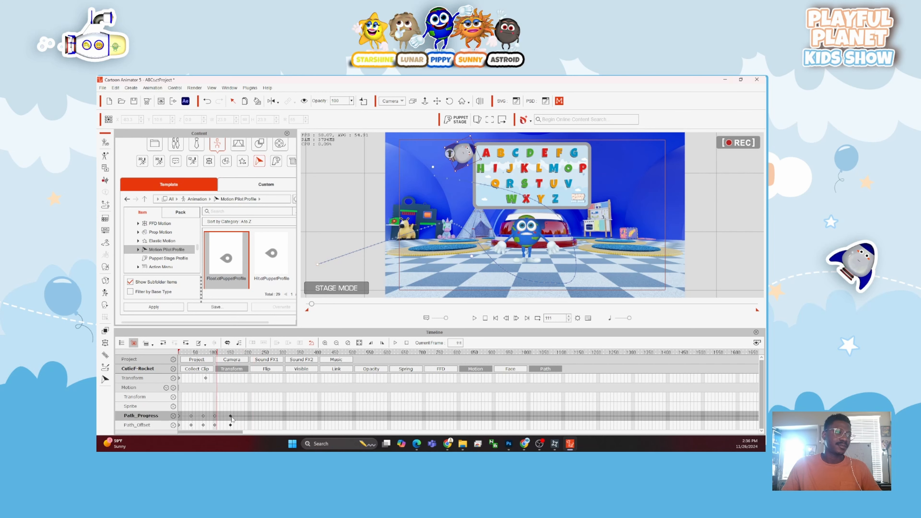
Play the retimed rocket flight and return the playhead to frame 0.
key("space")
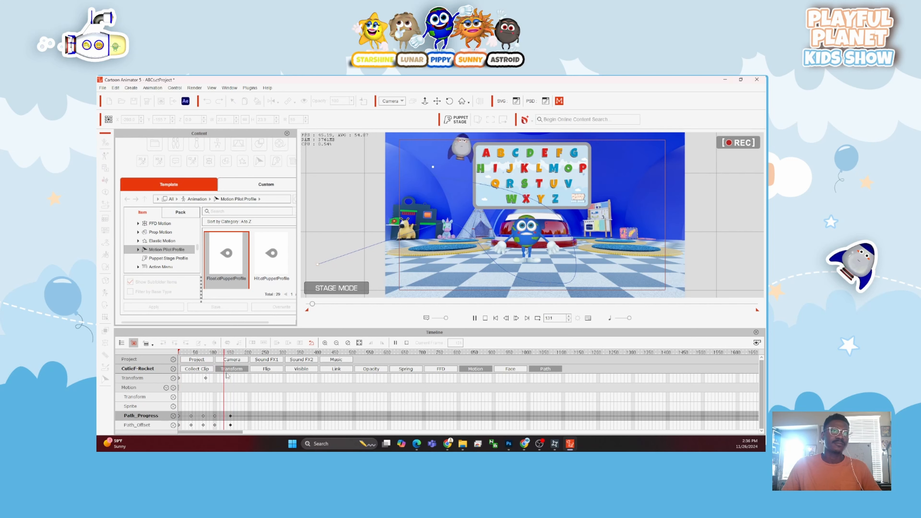
key("space")
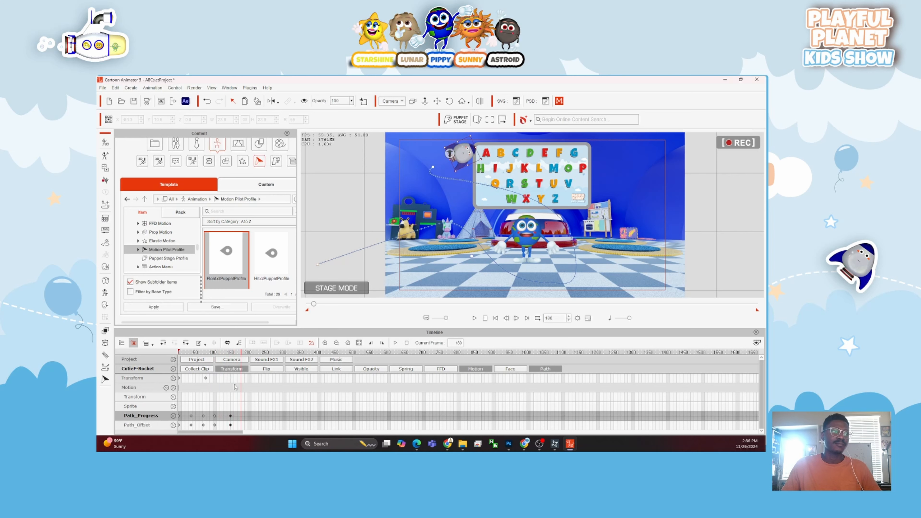
left_click_drag(241, 351, 169, 351)
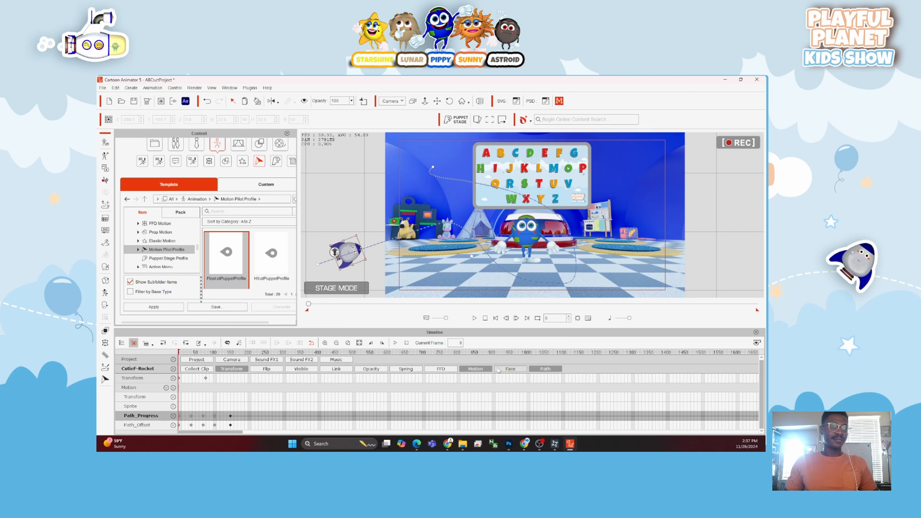
Hide the rocket's path tracks, check the Prop Motion templates and open the FFD Motion templates.
left_click(475, 368)
left_click(476, 369)
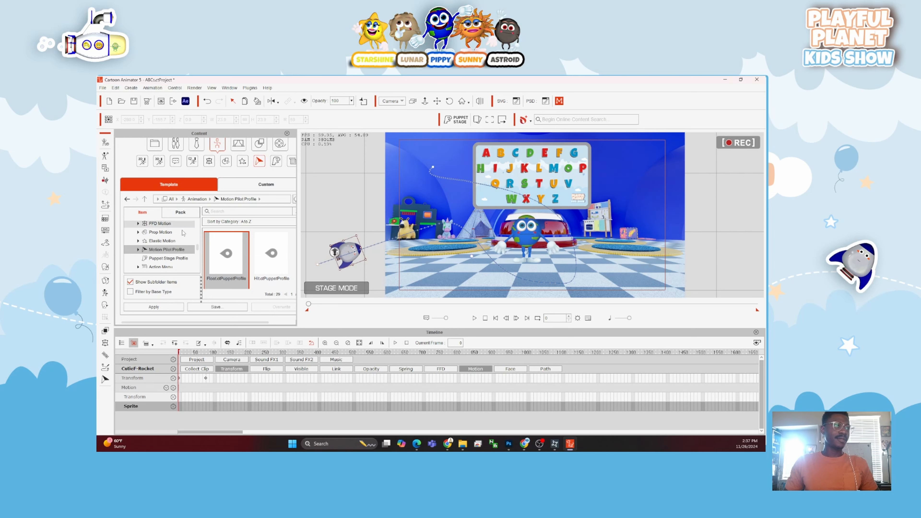
left_click(166, 233)
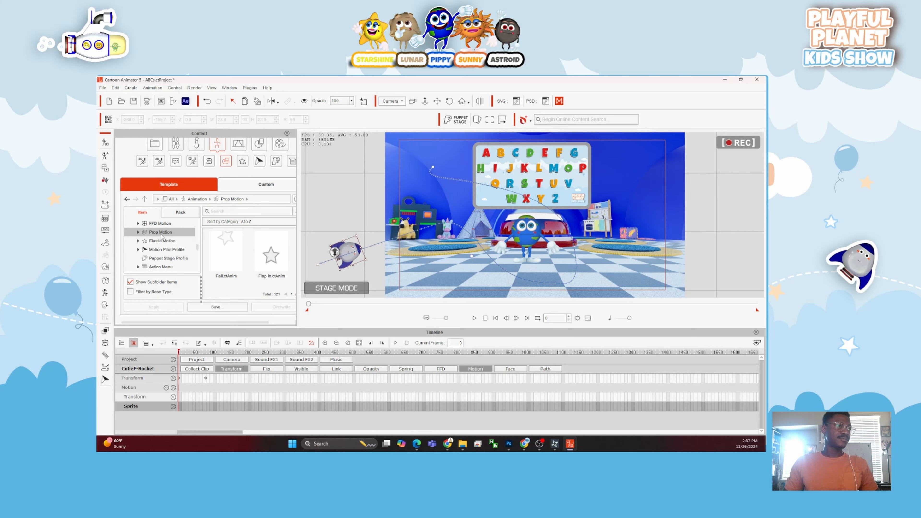
left_click(173, 224)
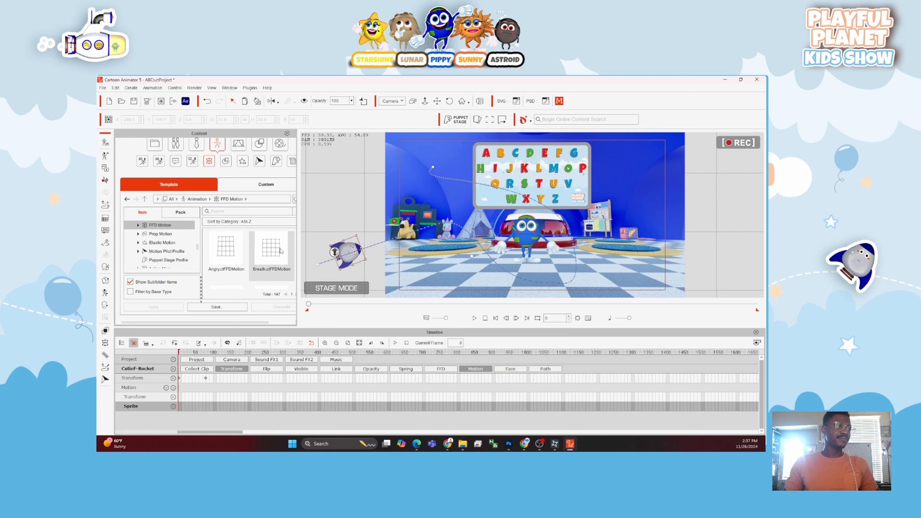
Apply the Breath FFD motion template to the rocket at frame 0.
scroll(268, 254, "up", 2)
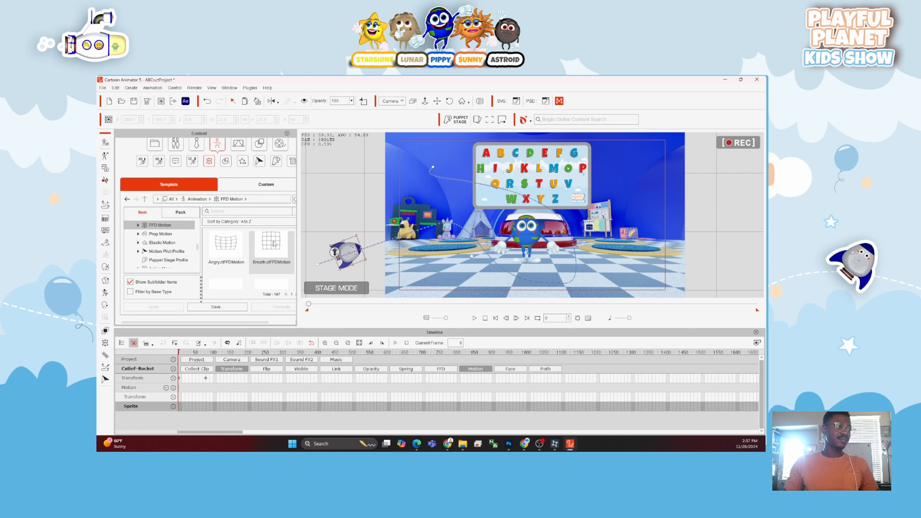
left_click_drag(274, 243, 342, 249)
key("space")
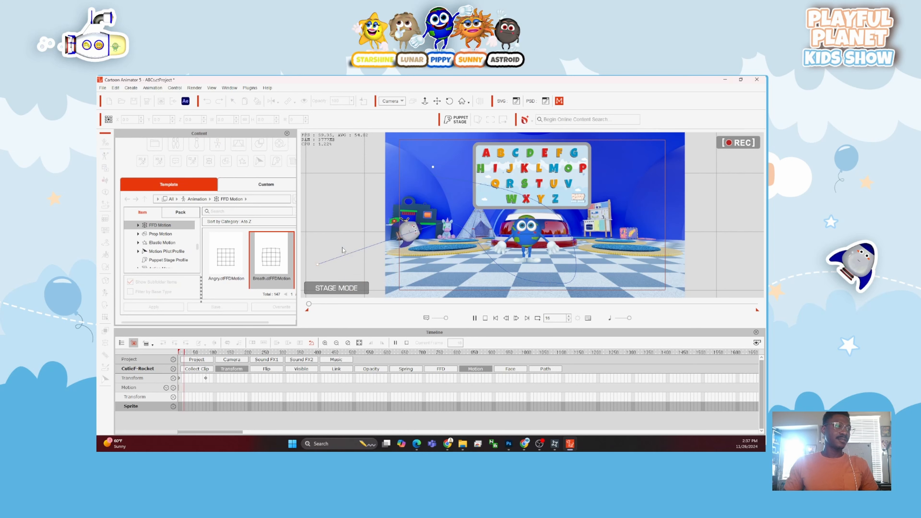
Show the rocket's FFD tracks, loop the Breath clip out to about frame 1420 and preview the motion.
left_click(481, 369)
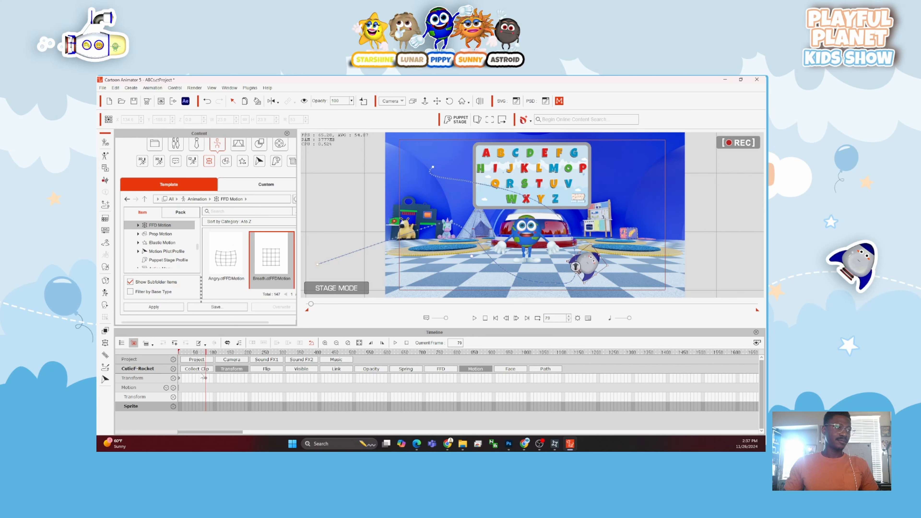
left_click(440, 368)
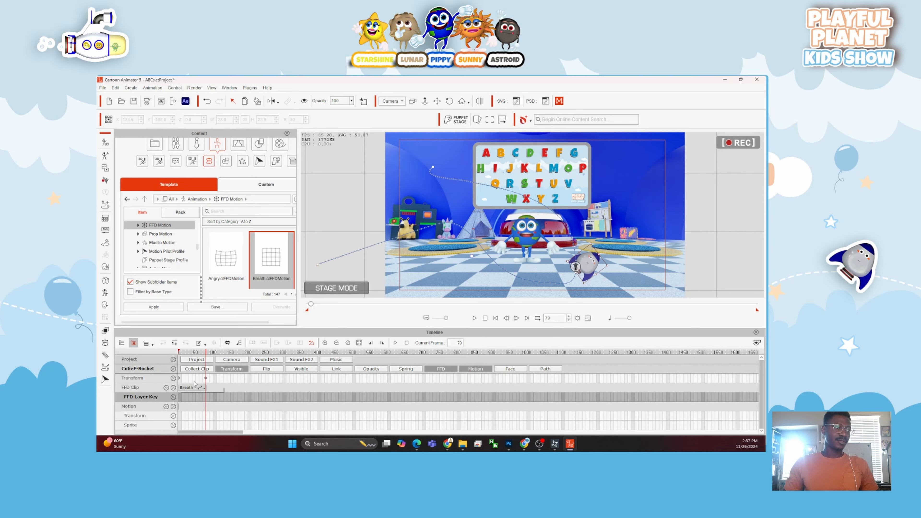
left_click_drag(213, 387, 660, 384)
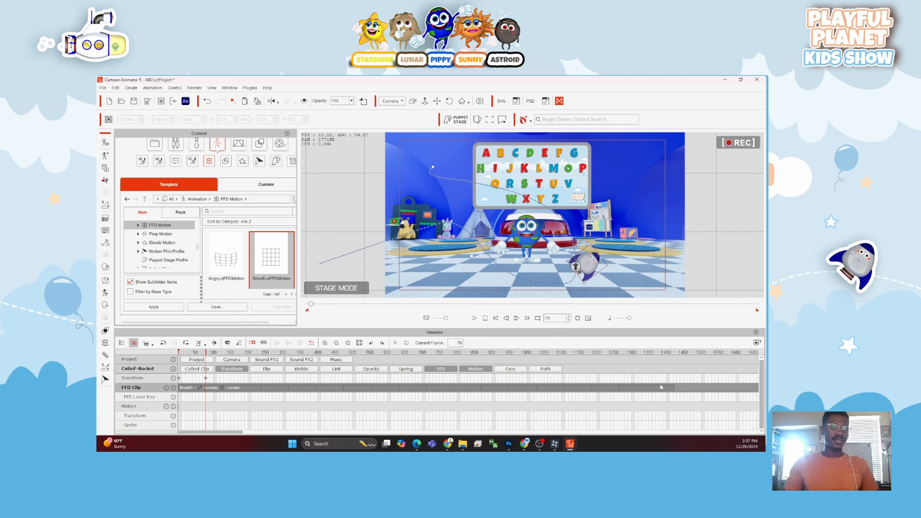
key("space")
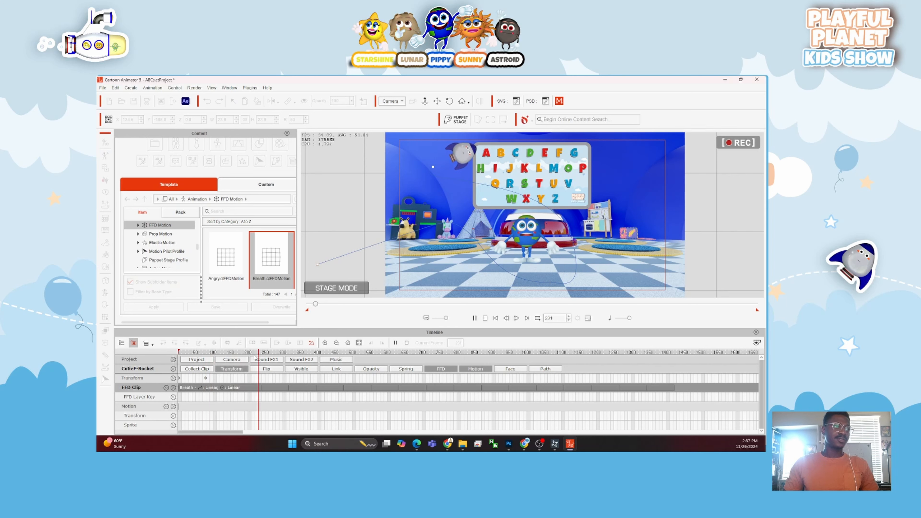
key("space")
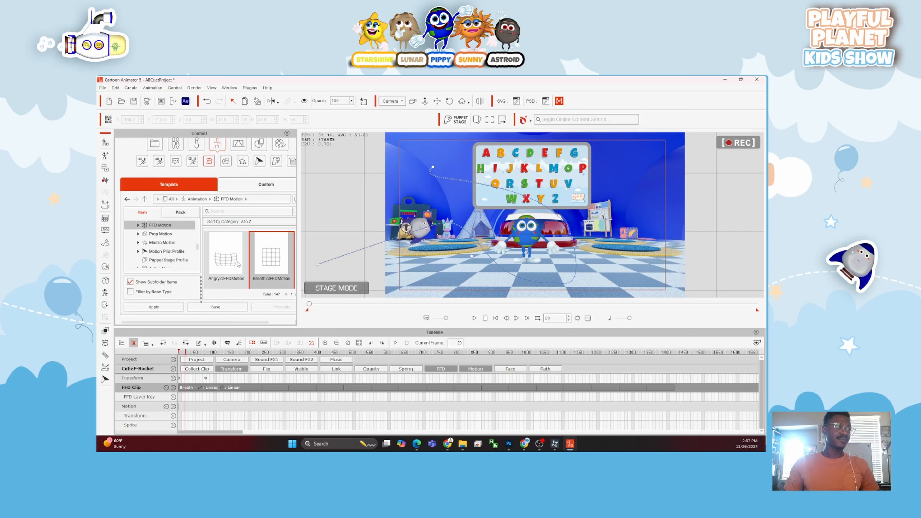
Remove the Breath clip and apply the Angry FFD motion to the rocket at frame 0 instead.
left_click(211, 389)
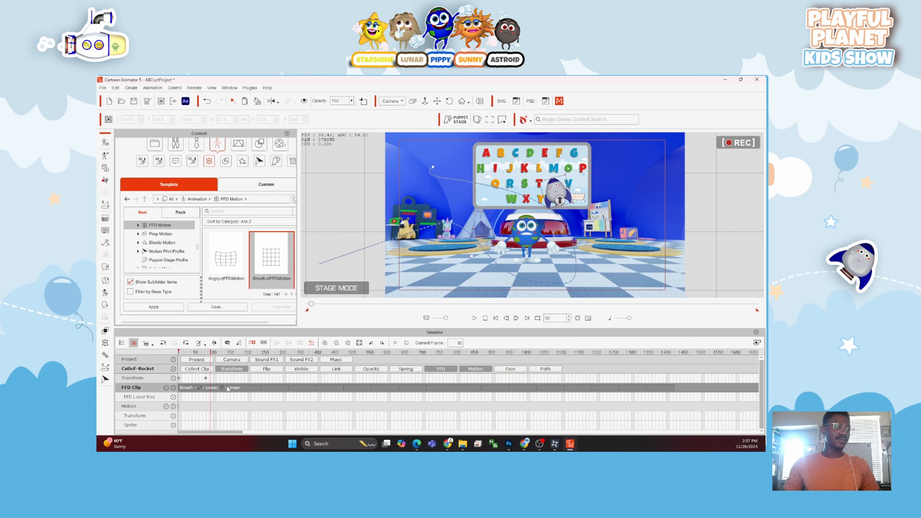
key("ctrl+z")
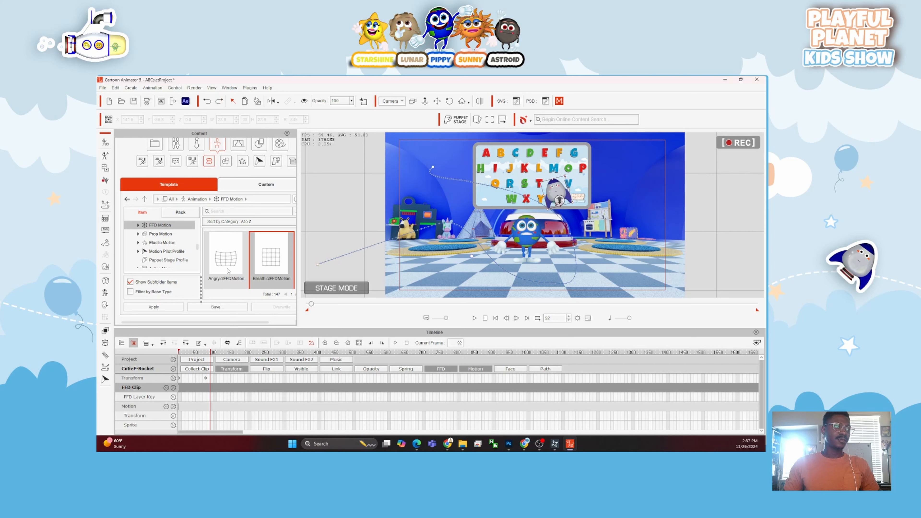
mouse_move(226, 257)
left_mouse_down()
mouse_move(204, 380)
mouse_move(234, 322)
mouse_move(448, 216)
mouse_move(549, 189)
mouse_move(359, 242)
mouse_move(233, 245)
left_mouse_up()
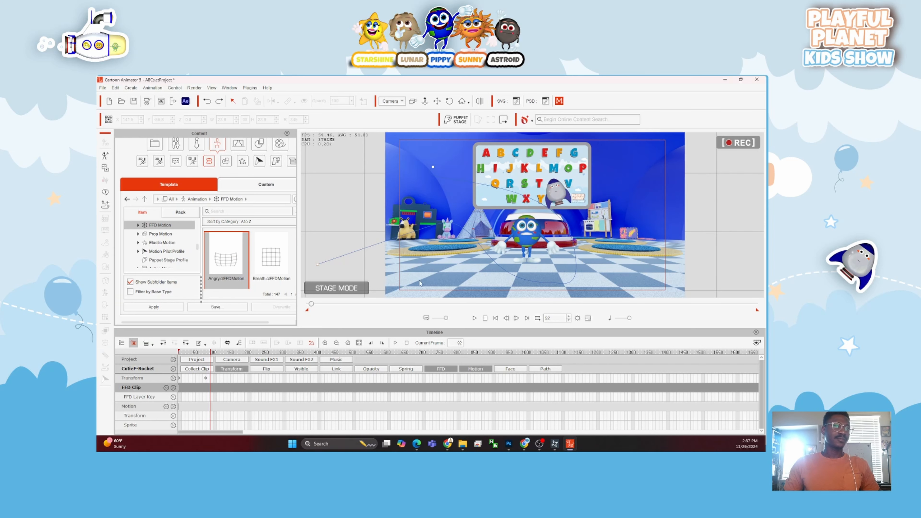
left_click_drag(211, 353, 142, 357)
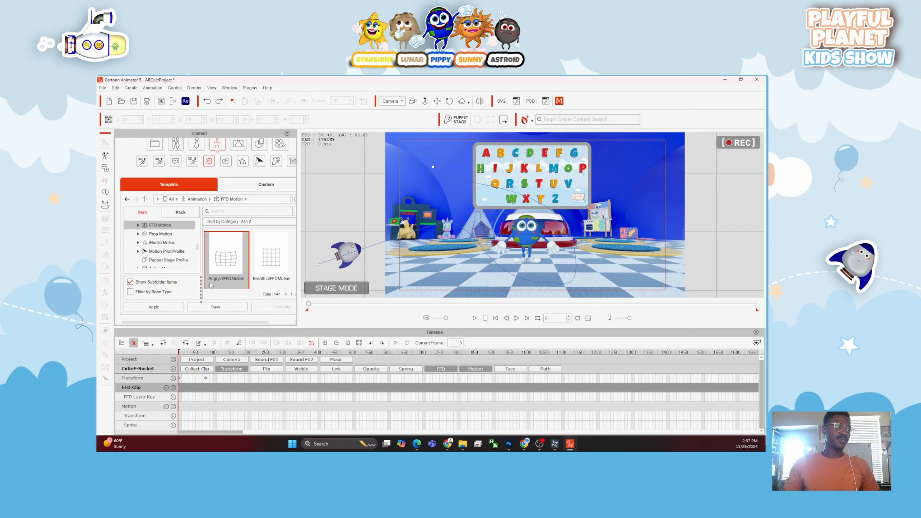
left_click_drag(357, 269, 348, 249)
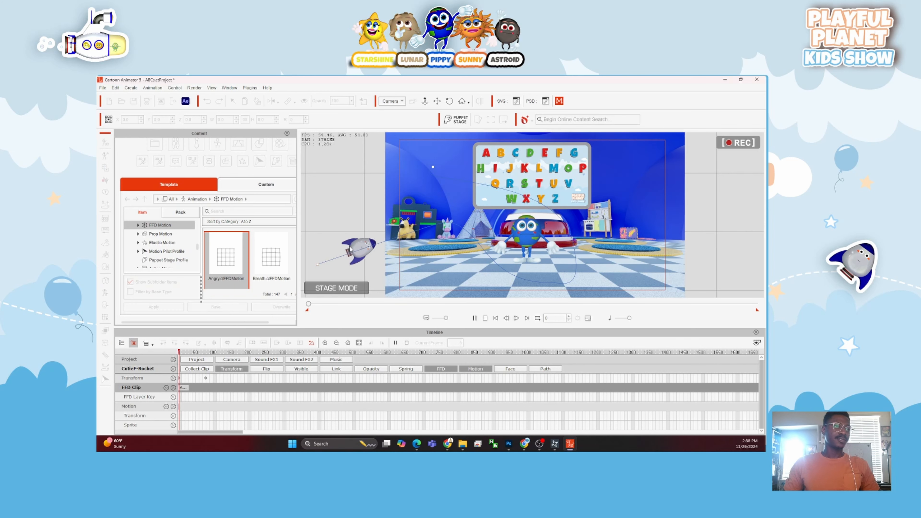
key("space")
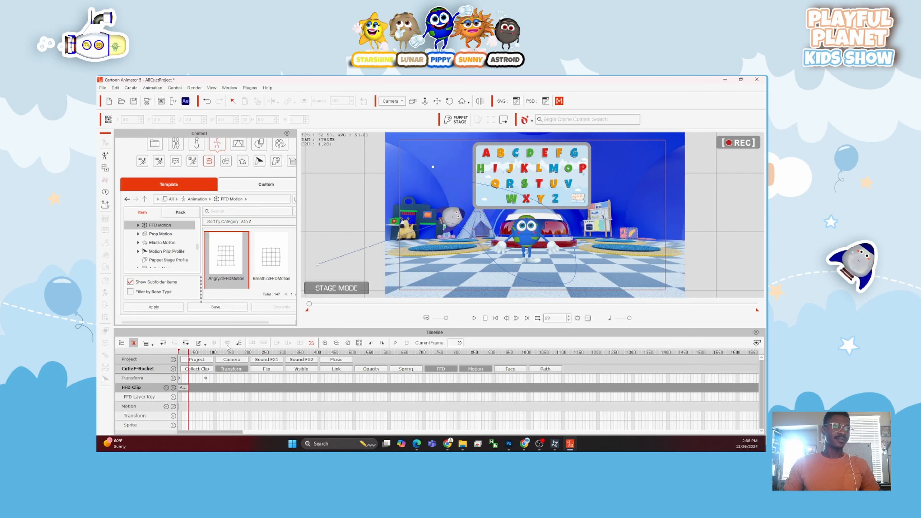
Loop the rocket's Angry clip out to about frame 990 and preview the motion.
left_click(179, 357)
left_click(187, 388)
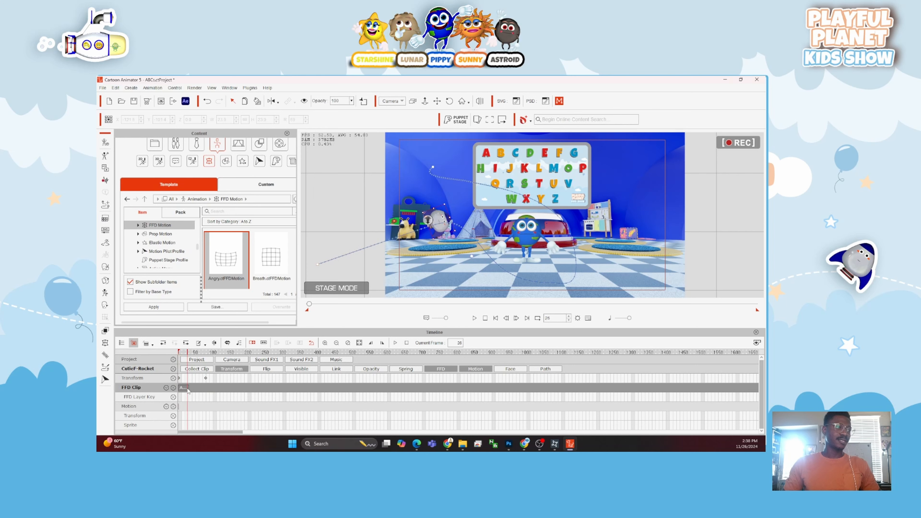
left_click_drag(188, 389, 514, 379)
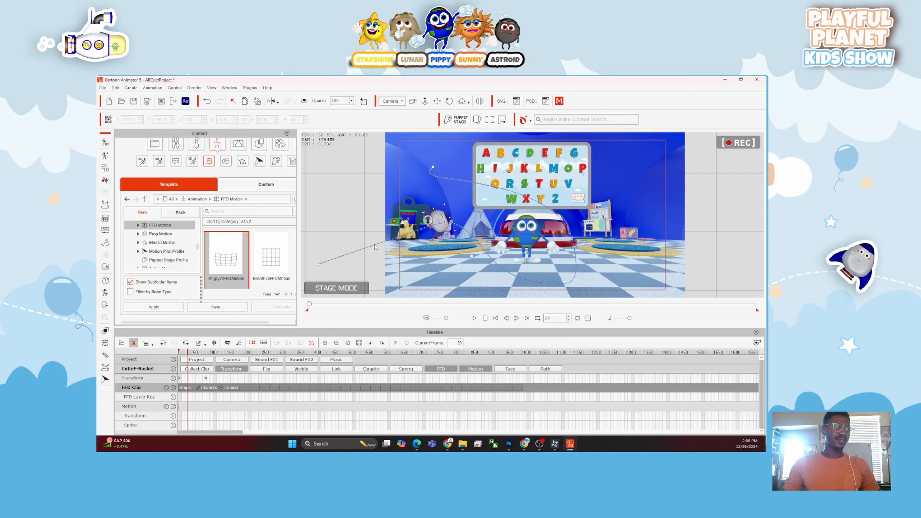
key("space")
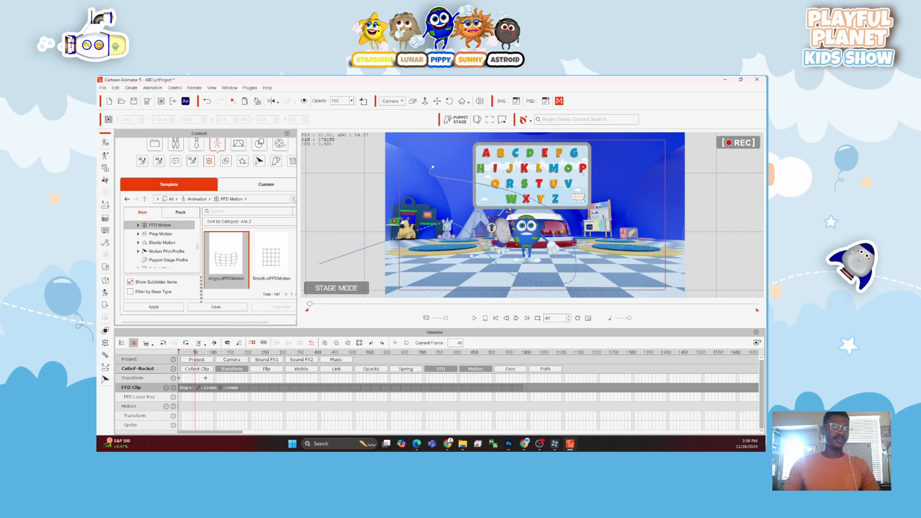
Move the rocket lower on the stage at about frame 35, replay the flight and return to frame 0.
left_click(500, 228)
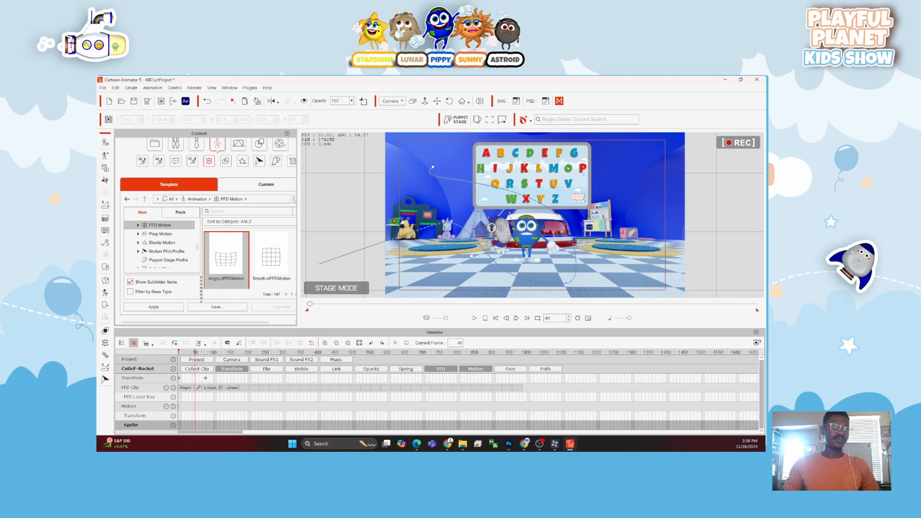
left_click(205, 378)
mouse_move(205, 352)
left_mouse_down()
mouse_move(224, 352)
mouse_move(190, 354)
left_mouse_up()
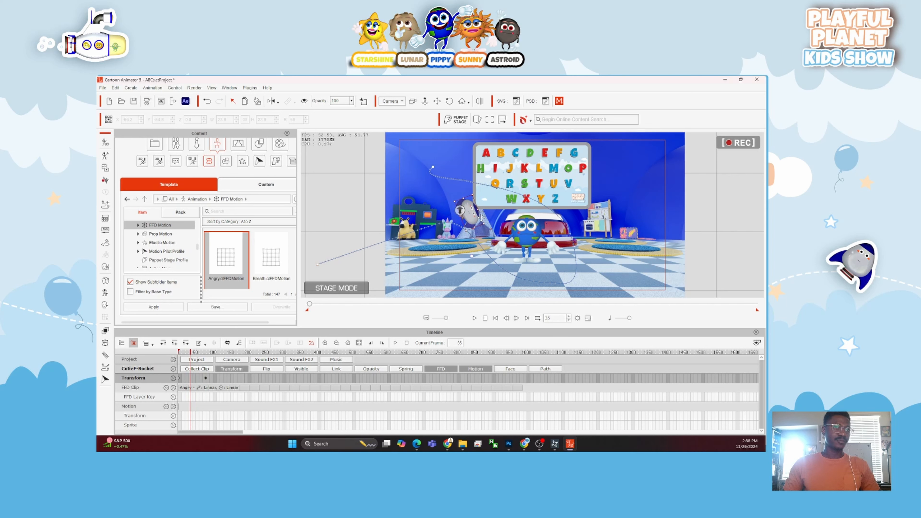
left_click_drag(481, 212, 485, 250)
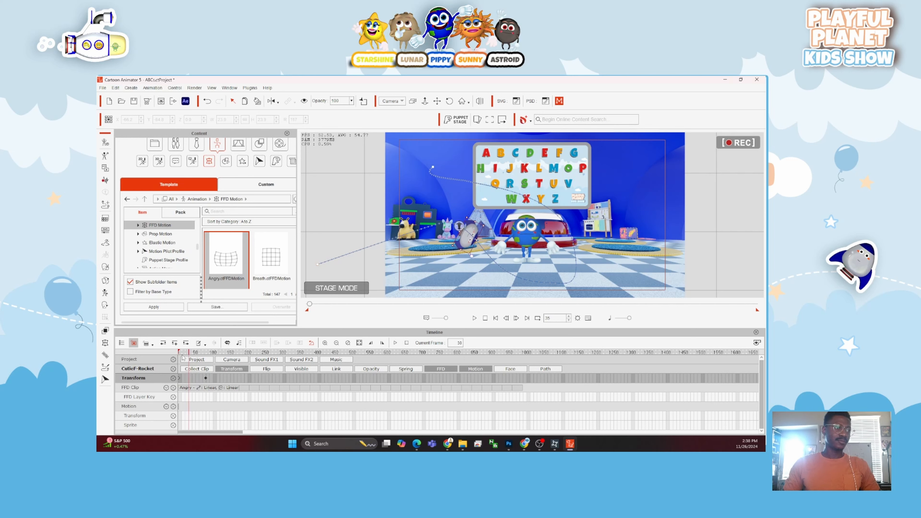
left_click(181, 357)
key("space")
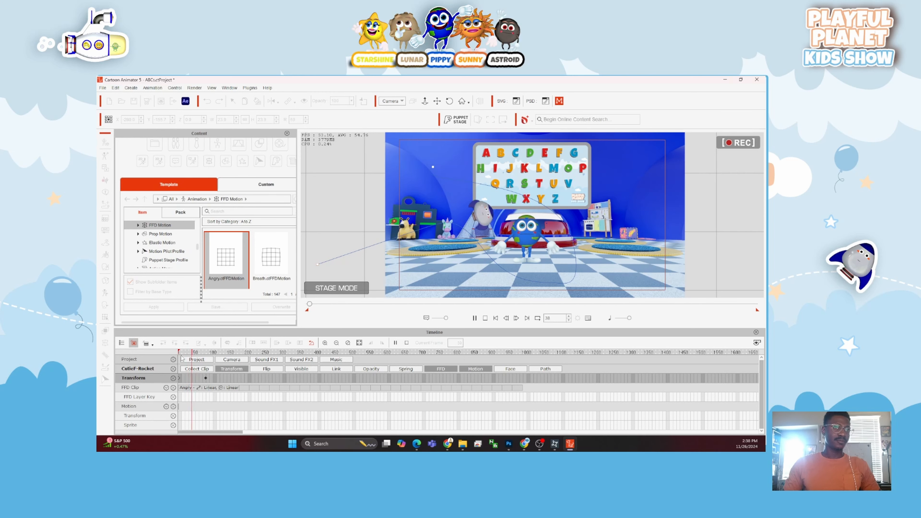
key("space")
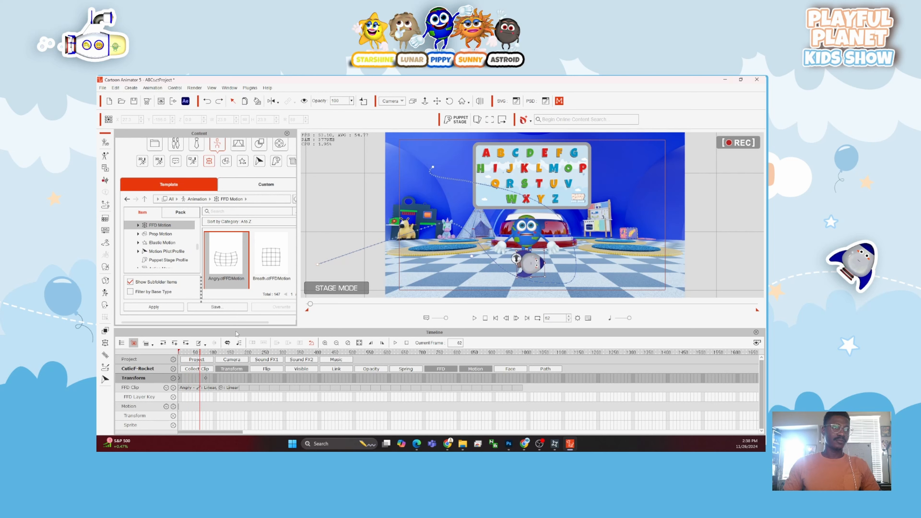
left_click(180, 353)
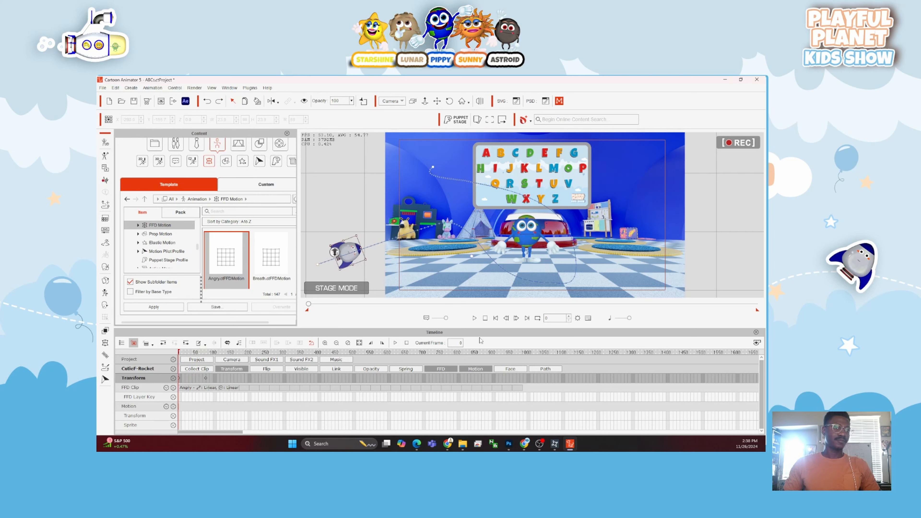
Lower the rocket on the stage at its path progress key near frame 36.
scroll(254, 378, "down", 2)
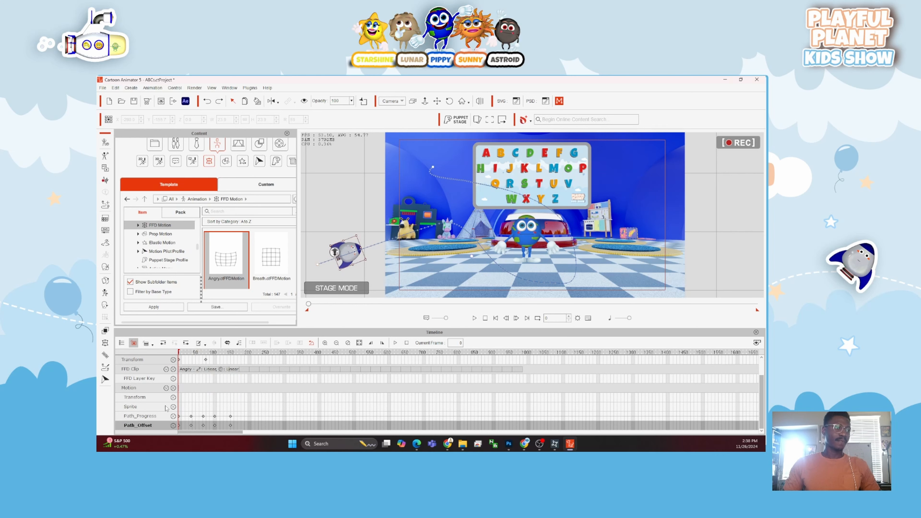
left_click(191, 416)
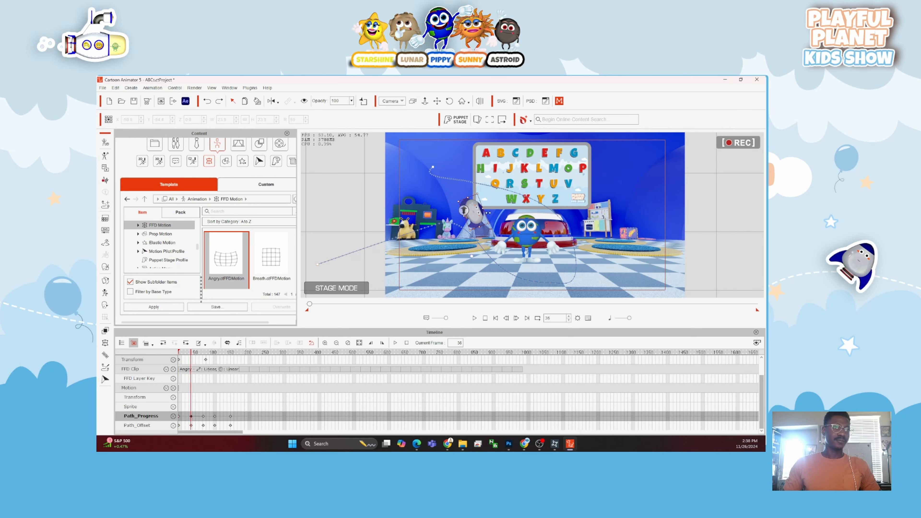
left_click_drag(493, 220, 479, 264)
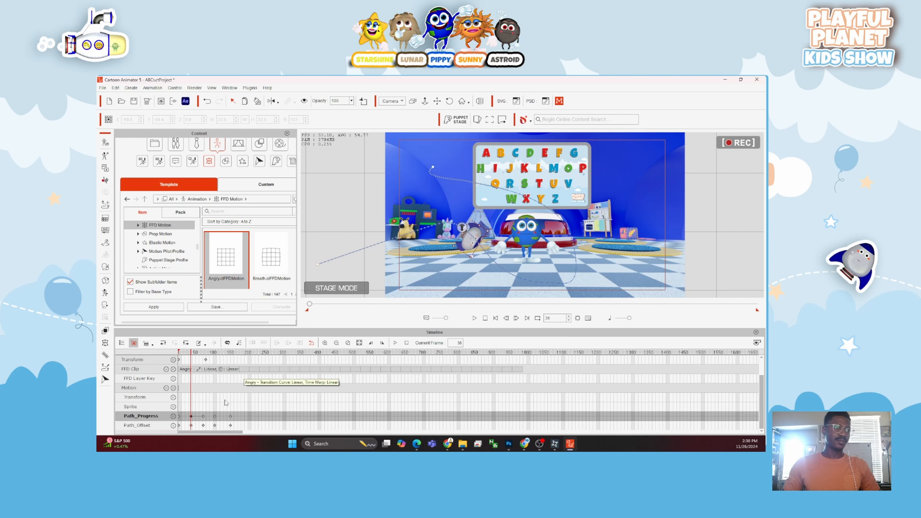
Check the rocket's position at the later path progress keys near frames 71, 104 and 149, then replay the flight.
left_click(203, 416)
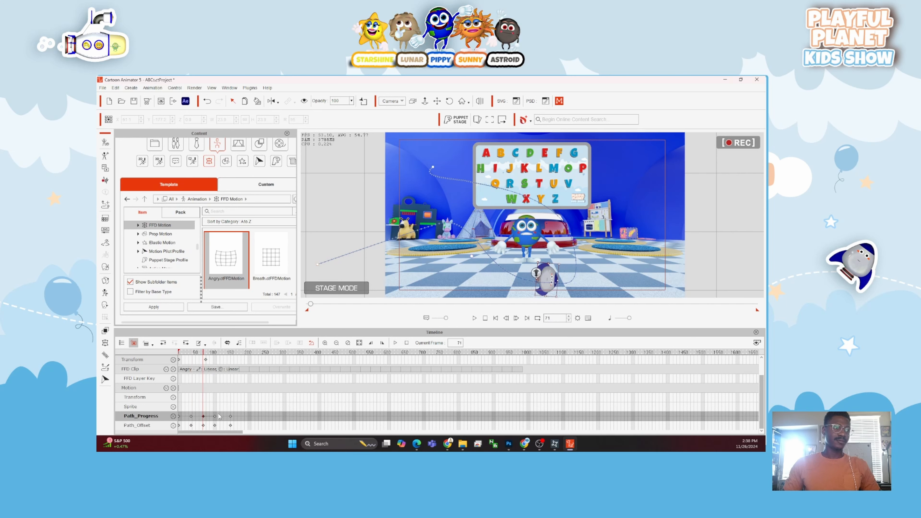
left_click(215, 416)
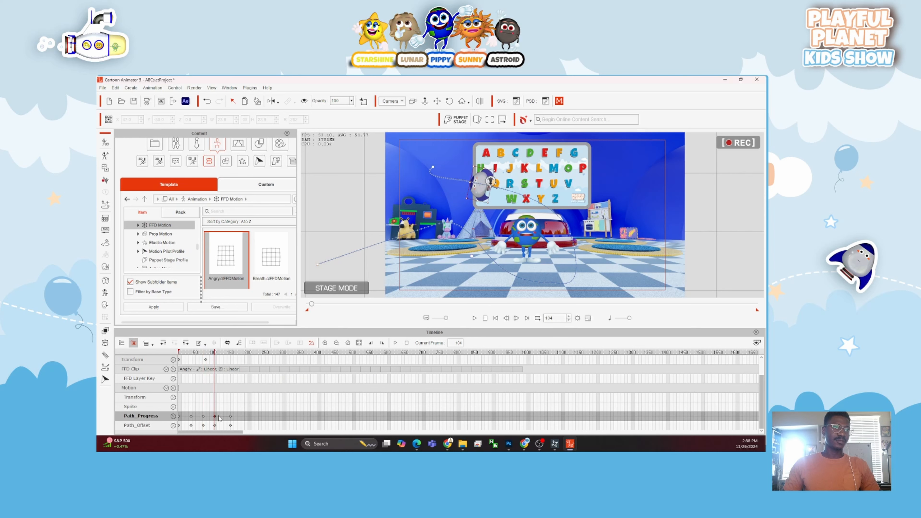
left_click(231, 417)
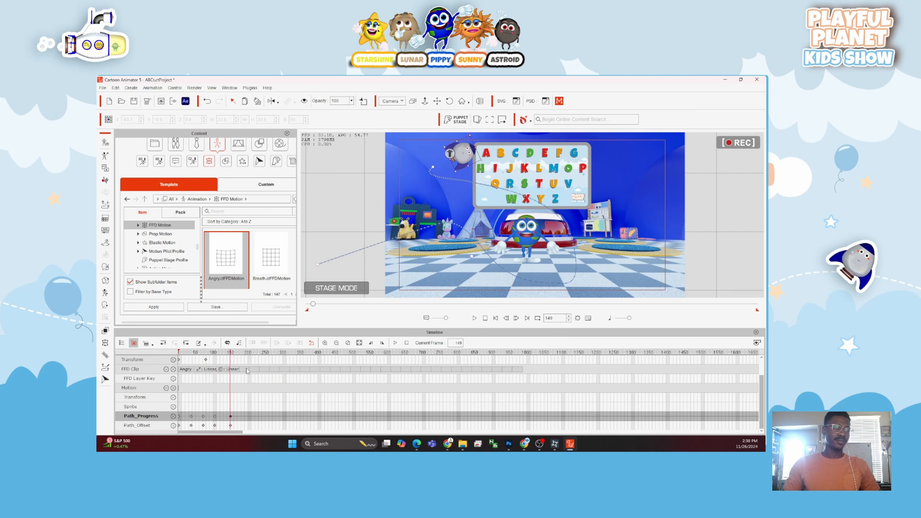
key("space")
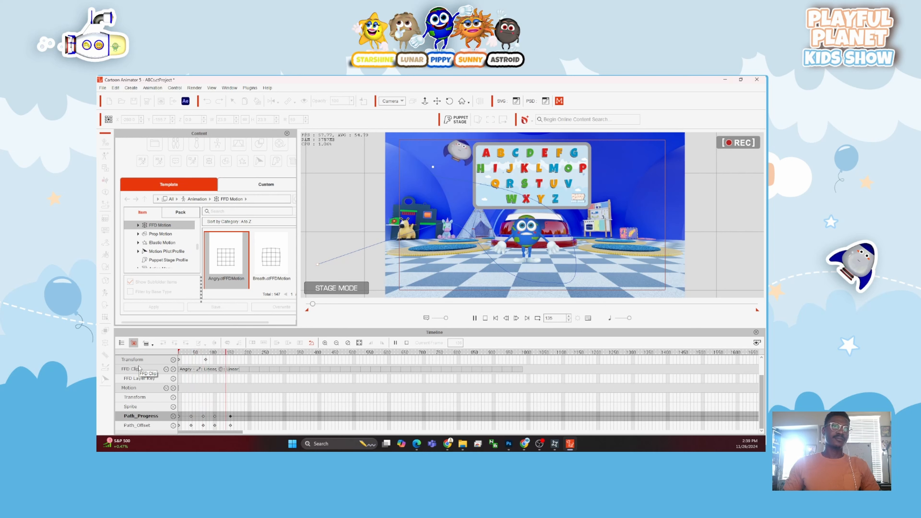
key("space")
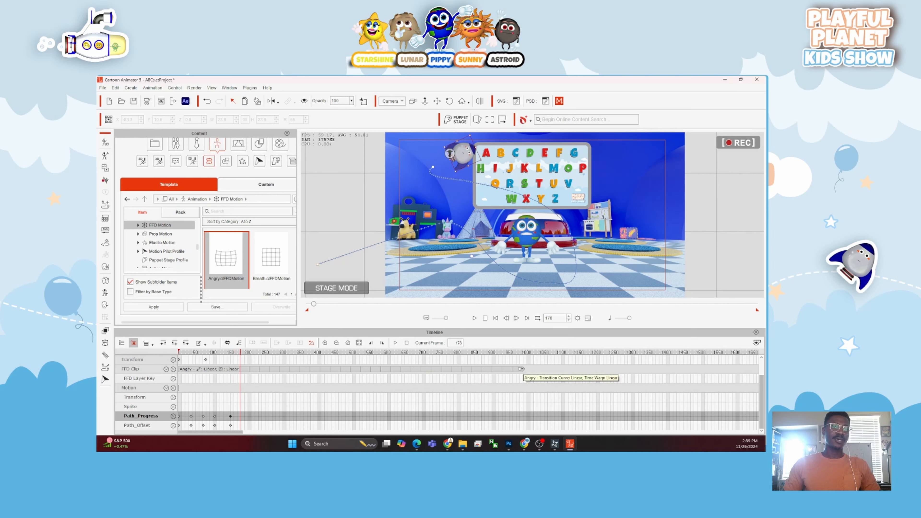
Shorten the Angry clip to end near the last path key and place a Breath FFD clip directly after it.
left_click_drag(527, 373, 223, 379)
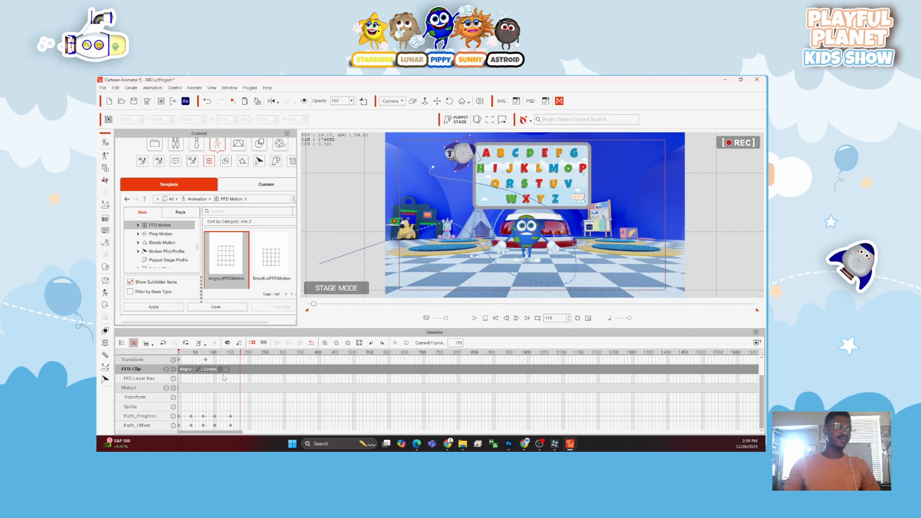
left_click_drag(271, 256, 251, 370)
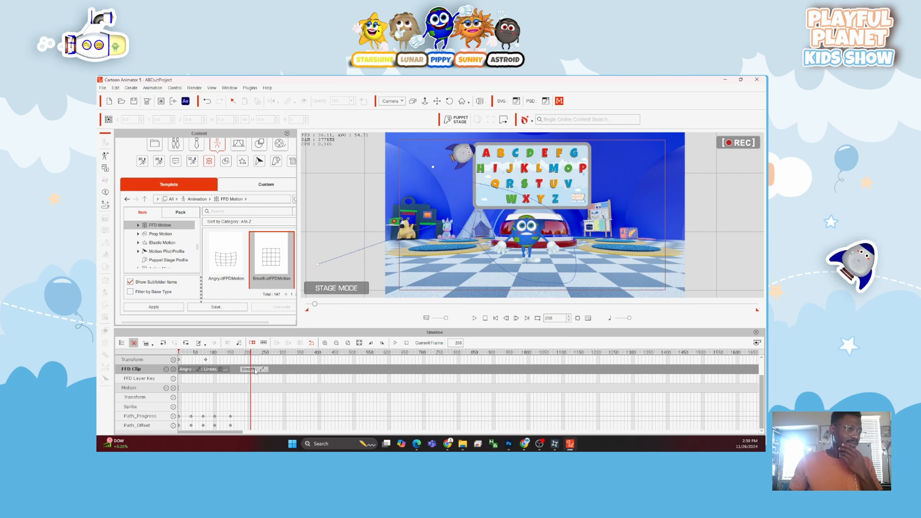
left_click_drag(255, 370, 242, 370)
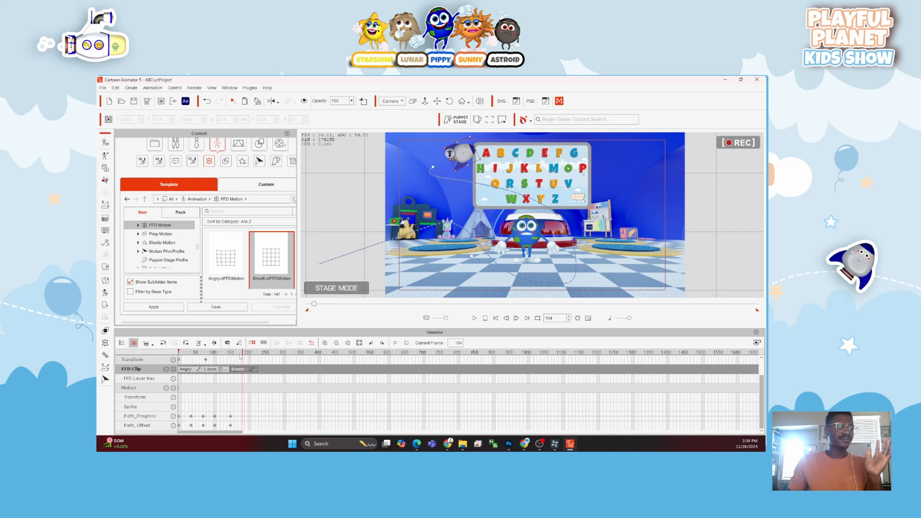
Return to frame 0 and examine the options available for the rocket's Path_Progress and Path_Offset keys up to the last key near frame 149.
left_click_drag(242, 352, 177, 361)
left_click(184, 408)
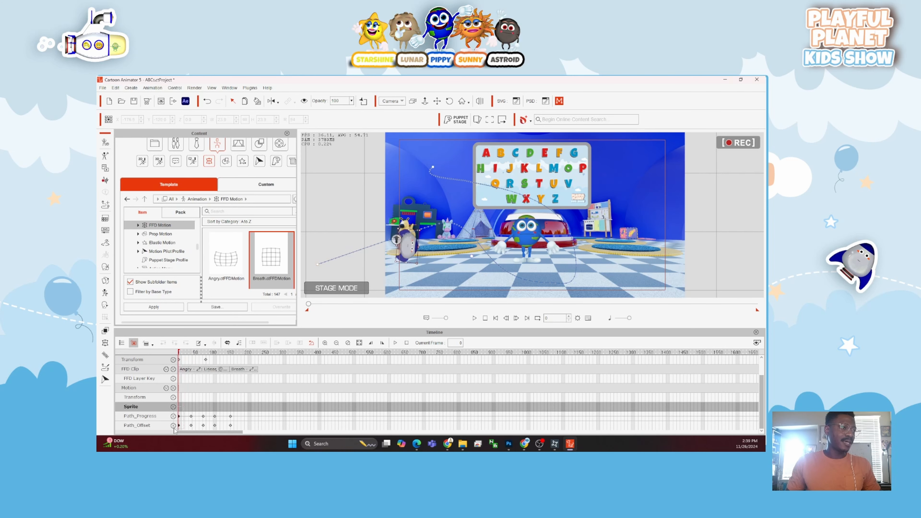
right_click(180, 416)
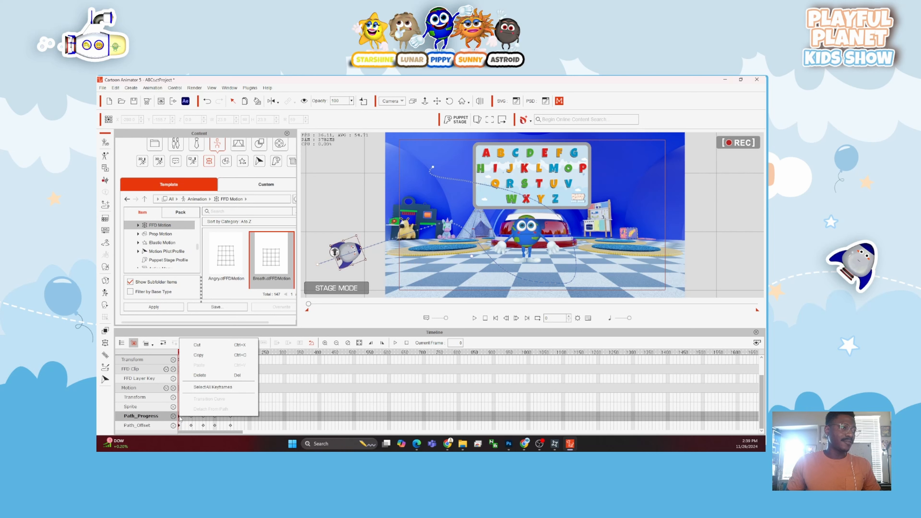
left_click(183, 425)
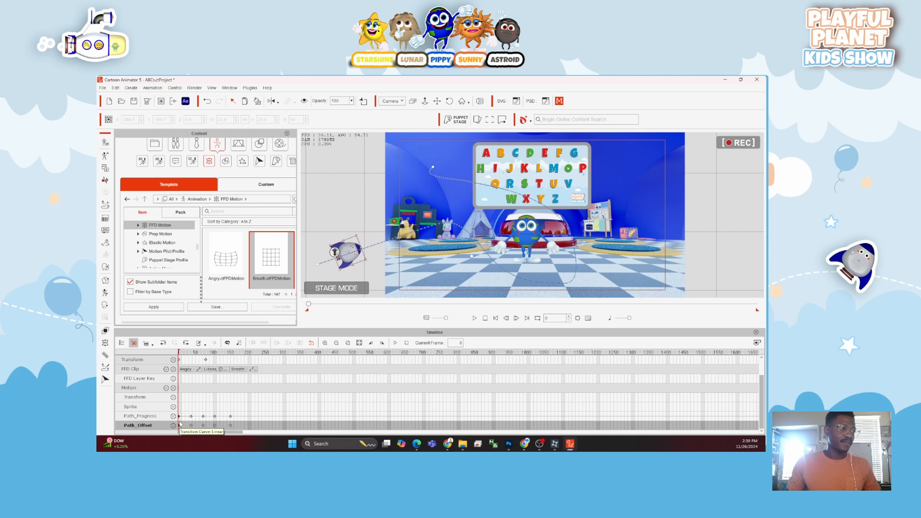
left_click(190, 424)
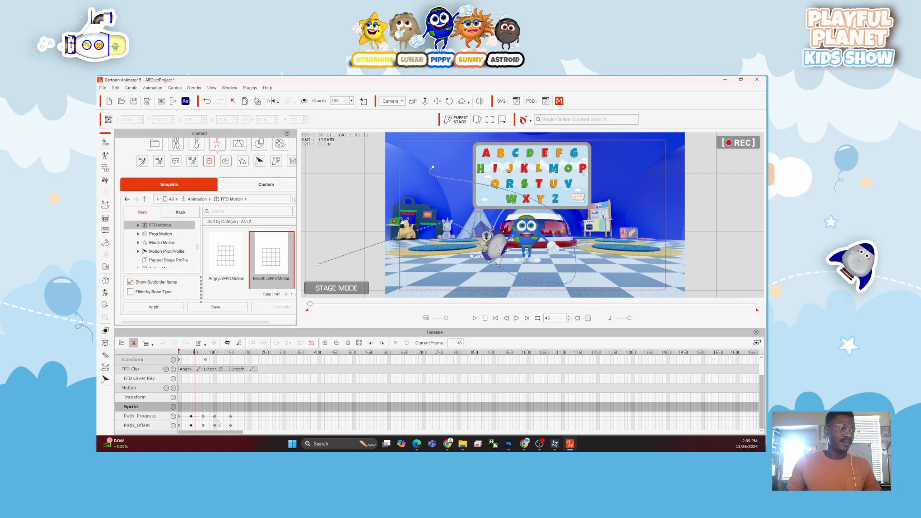
left_click(230, 417)
right_click(231, 419)
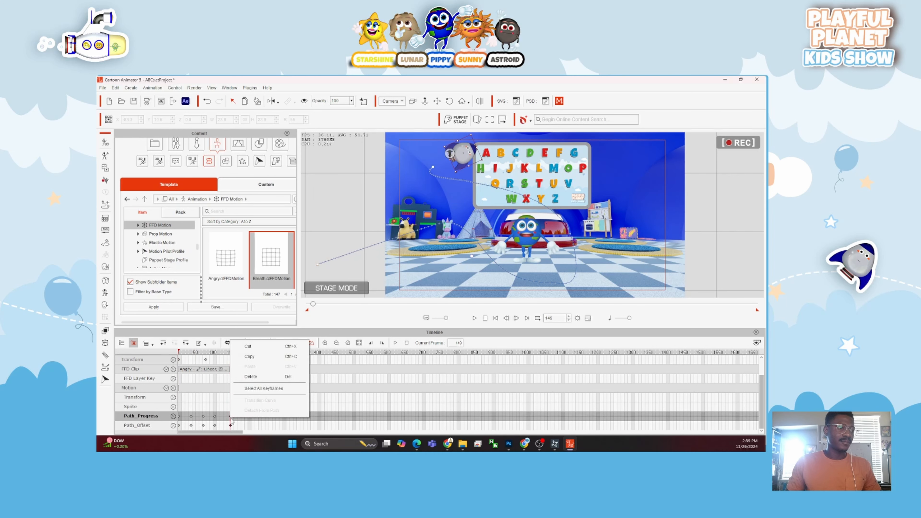
left_click(231, 425)
right_click(230, 425)
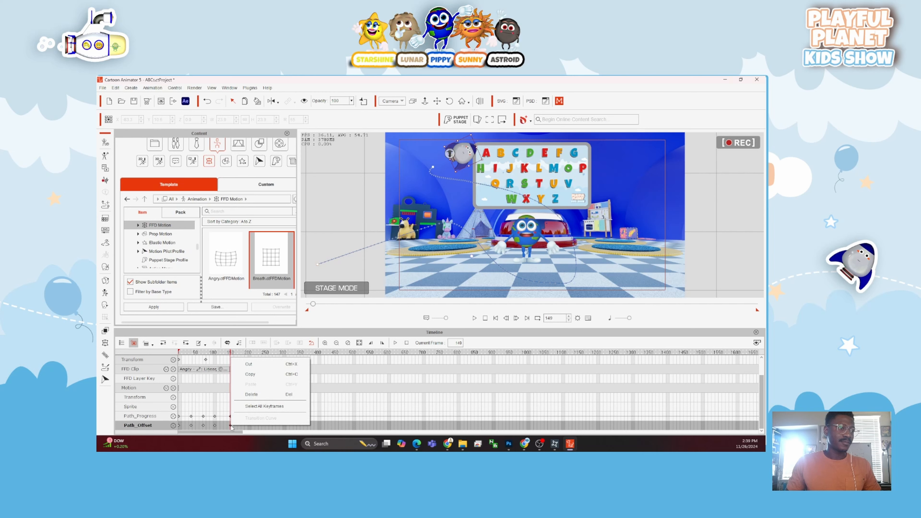
left_click(259, 430)
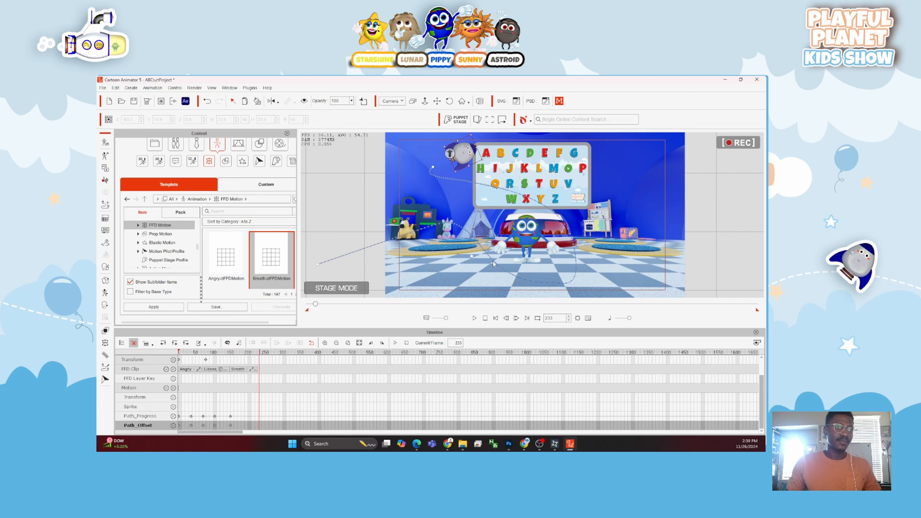
Inspect the motion path, reselect the rocket and replay its flight and FFD motions from frame 0.
left_click(433, 167)
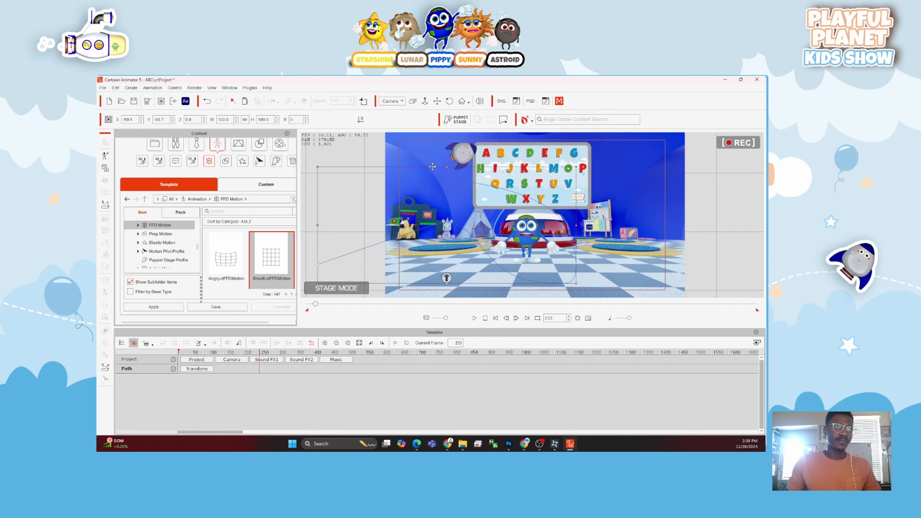
left_click(467, 155)
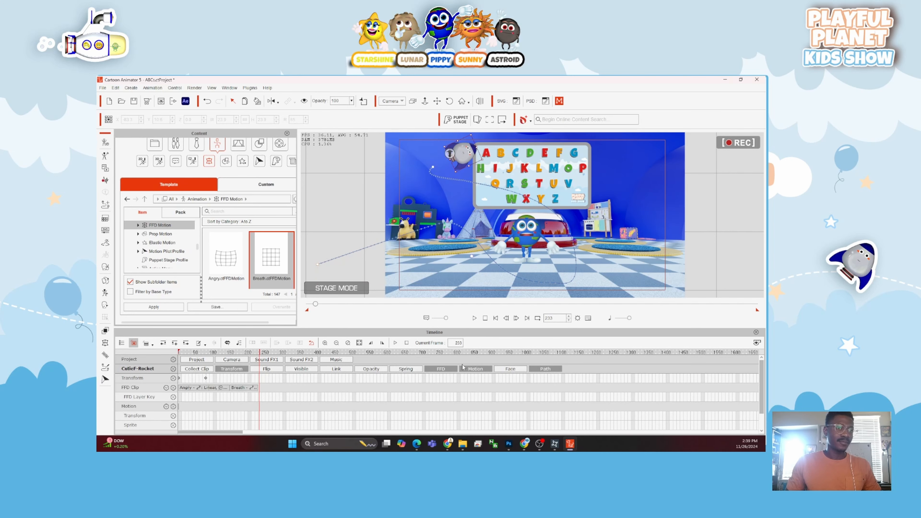
left_click(464, 368)
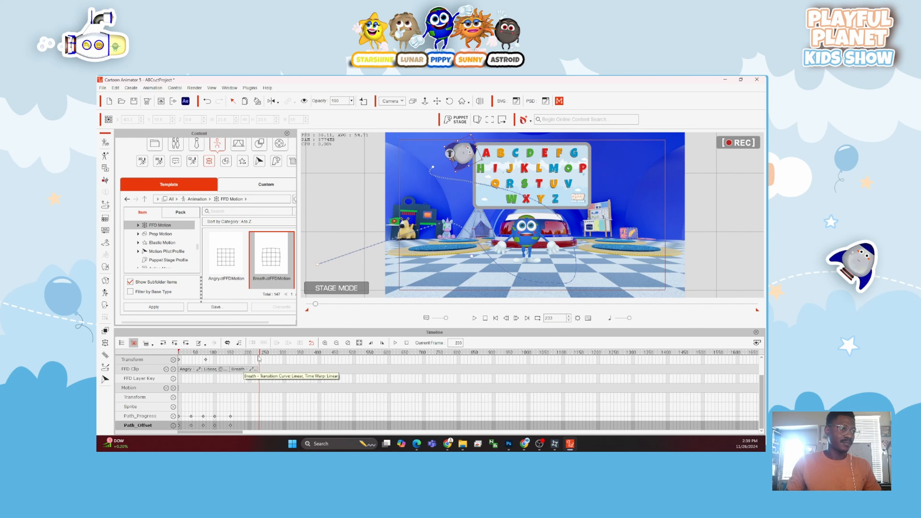
left_click_drag(259, 353, 175, 360)
key("space")
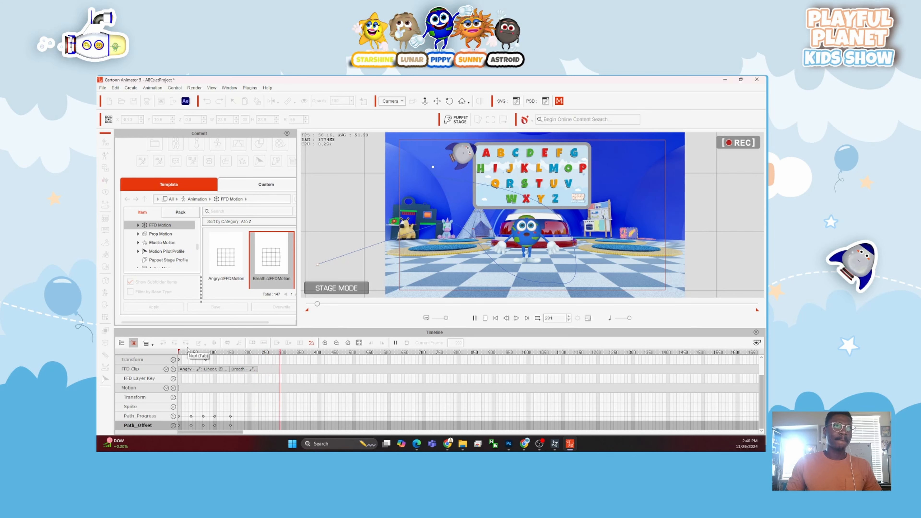
key("space")
Extend the rocket's Breath FFD clip to about frame 310 and place a short Angry FFD clip right after it.
left_click_drag(279, 356, 313, 369)
left_click(257, 369)
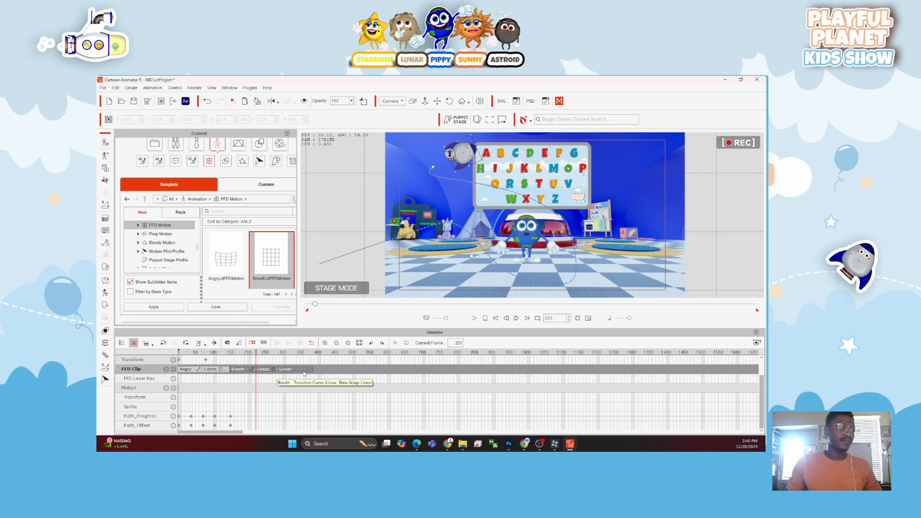
left_click(312, 369)
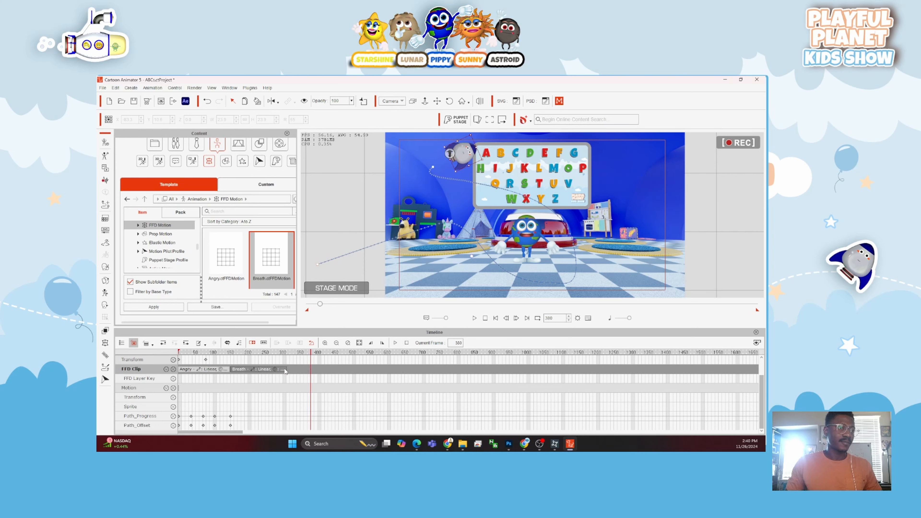
left_click_drag(312, 354, 286, 363)
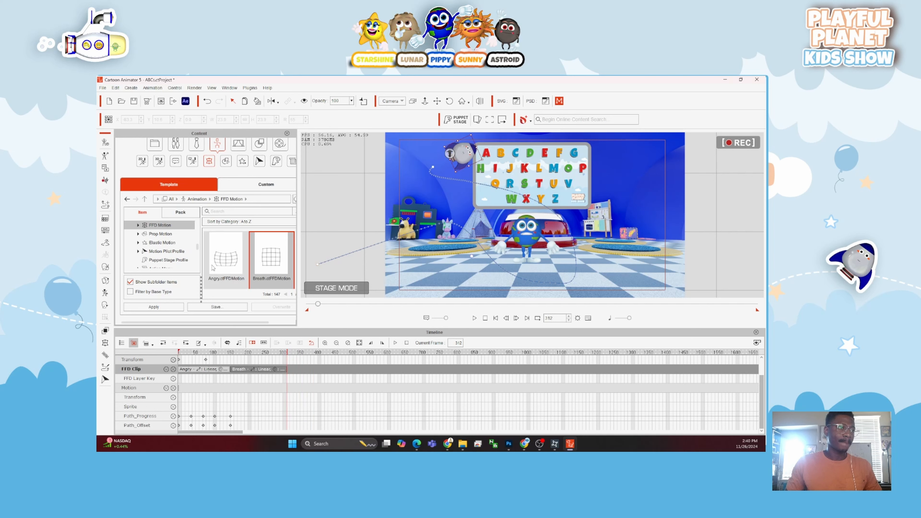
left_click_drag(225, 258, 289, 367)
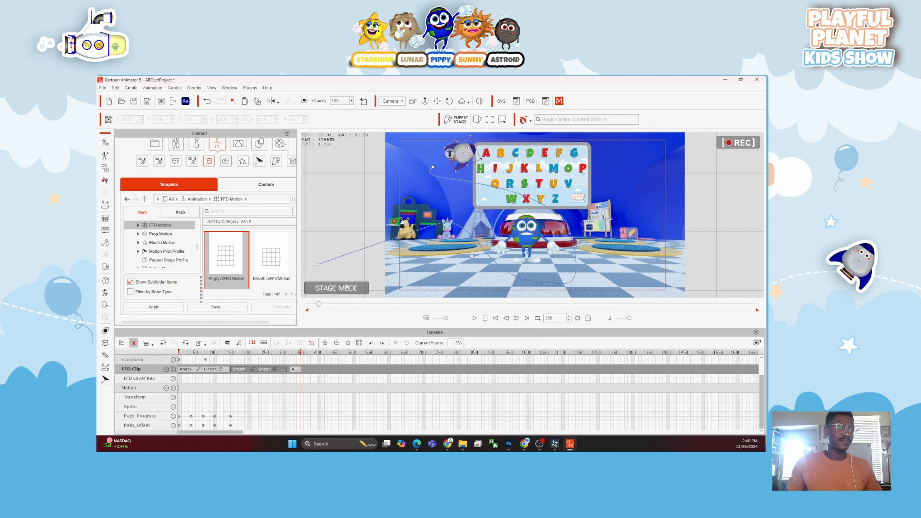
Try moving the rocket up off the stage near frame 350, then delete the path keys this adds.
left_click_drag(485, 159, 463, 129)
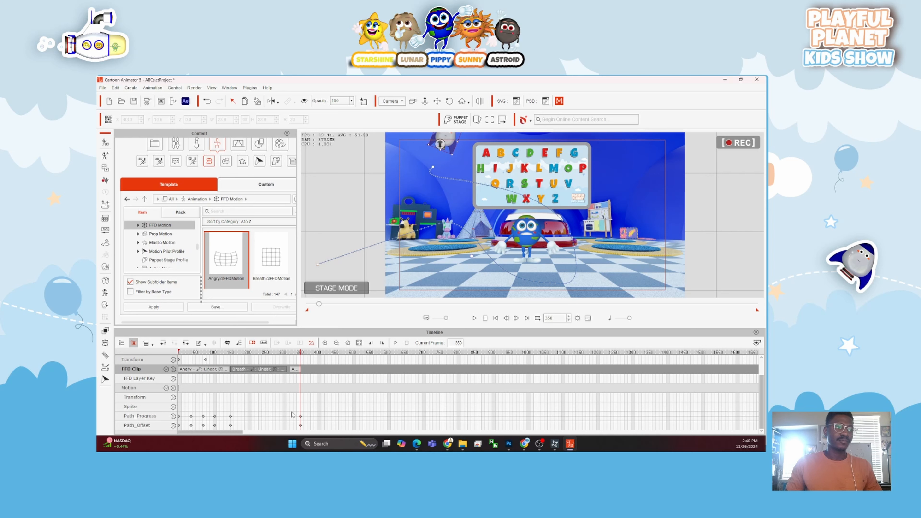
left_click_drag(292, 410, 302, 424)
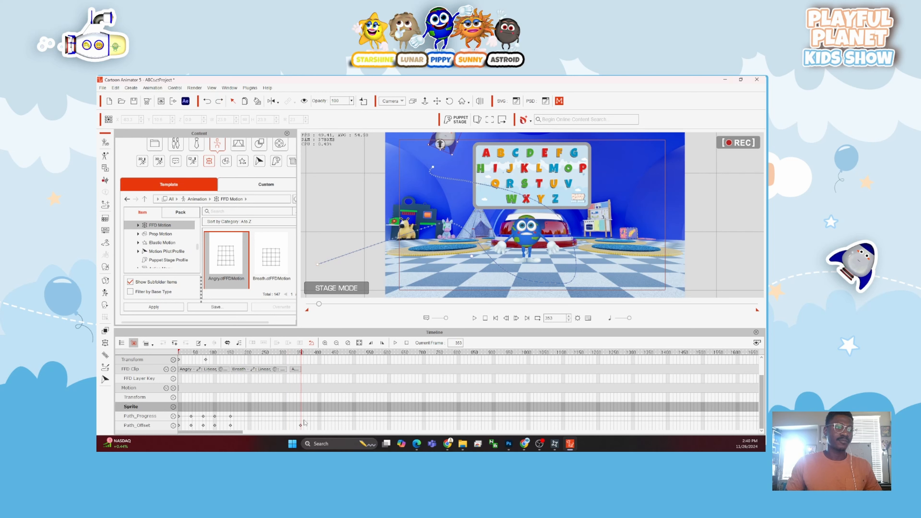
key("Delete")
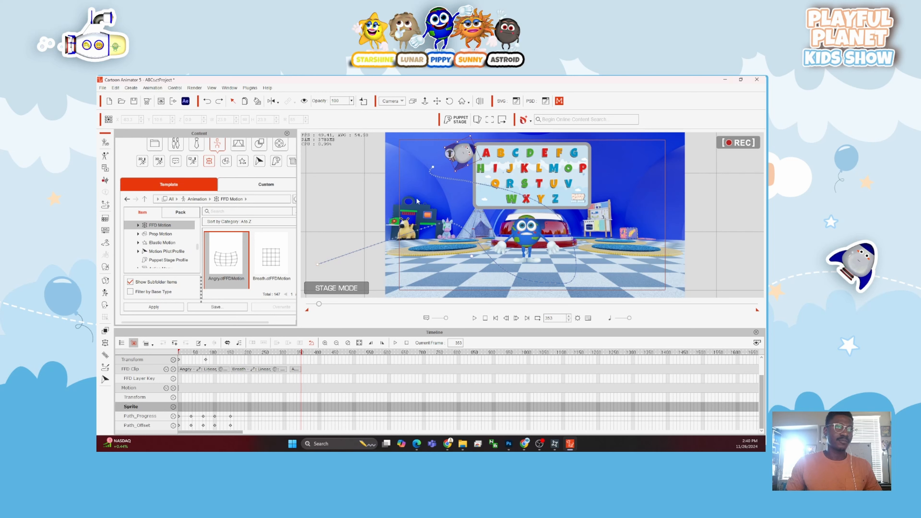
Go to the last path key near frame 149, reselect the rocket and play its FFD motions from there.
left_click(288, 359)
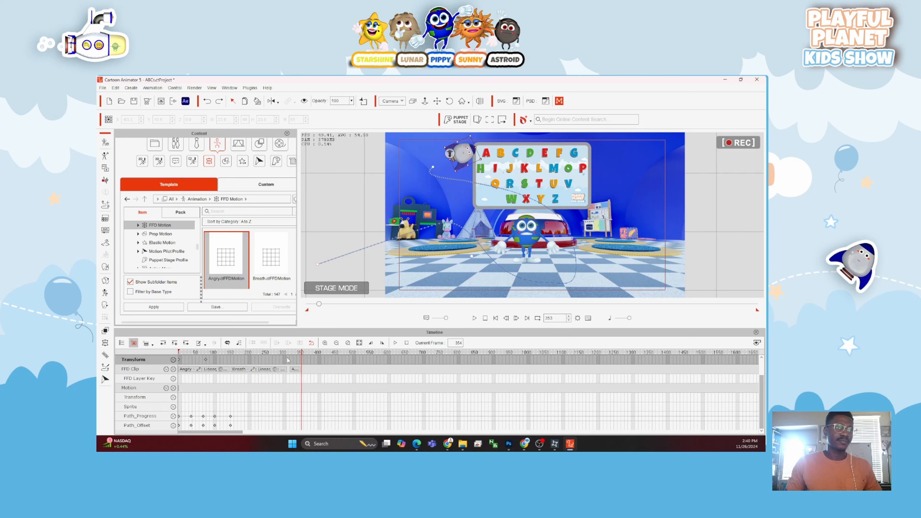
left_click(230, 416)
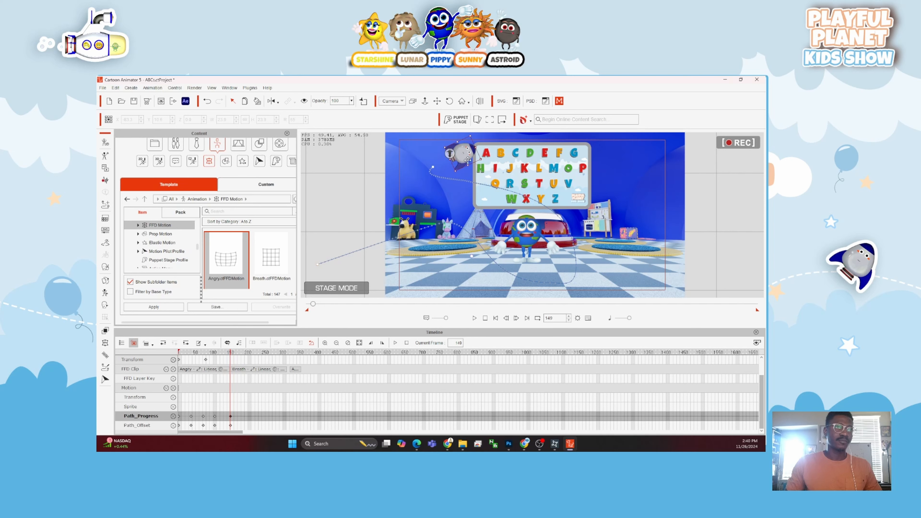
left_click(454, 177)
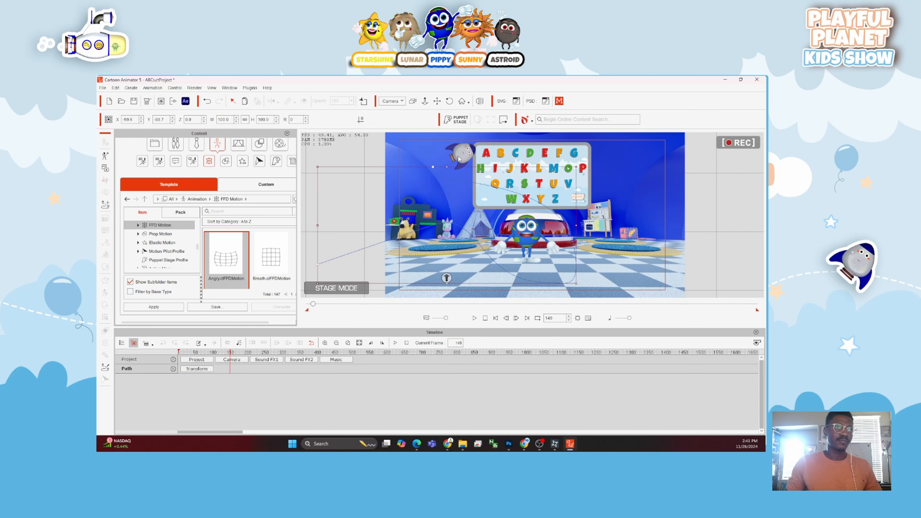
left_click(462, 155)
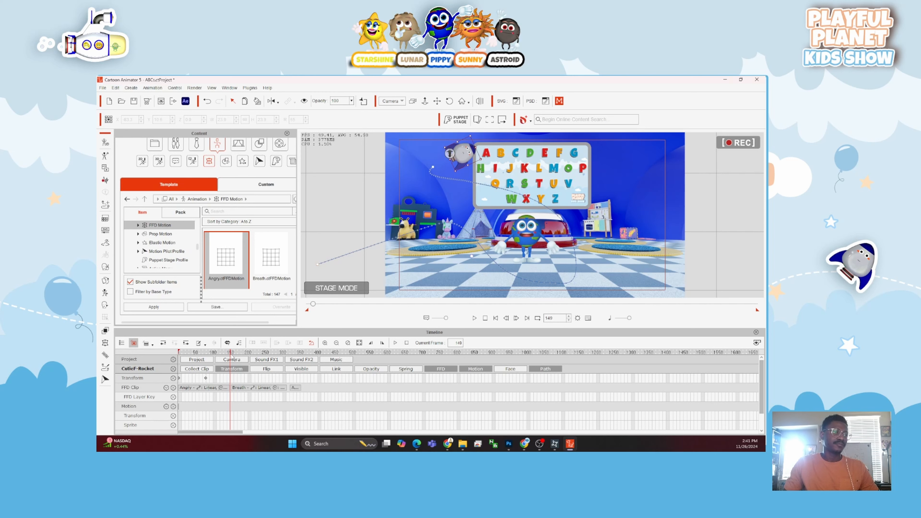
mouse_move(231, 354)
left_mouse_down()
mouse_move(181, 362)
mouse_move(230, 356)
left_mouse_up()
key("space")
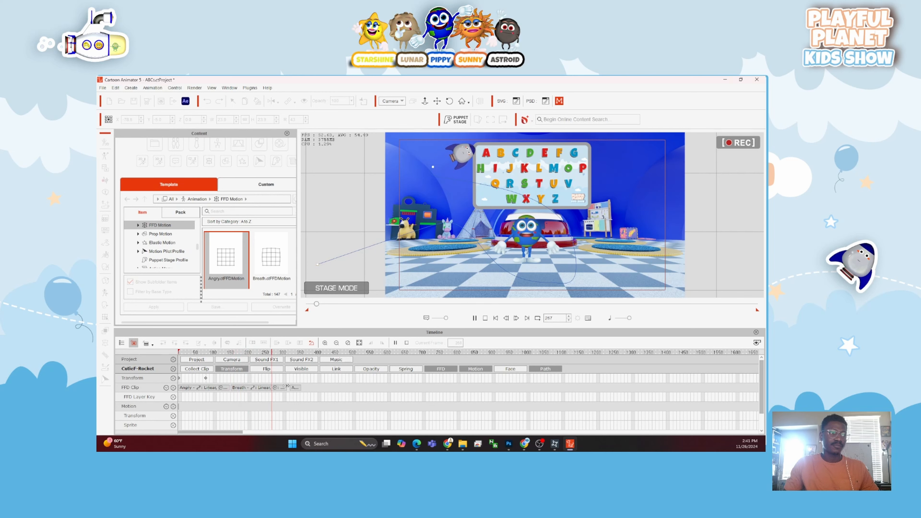
key("space")
Preview the second Angry FFD clip, then replace it by extending the Breath clip to about frame 625.
left_click(294, 387)
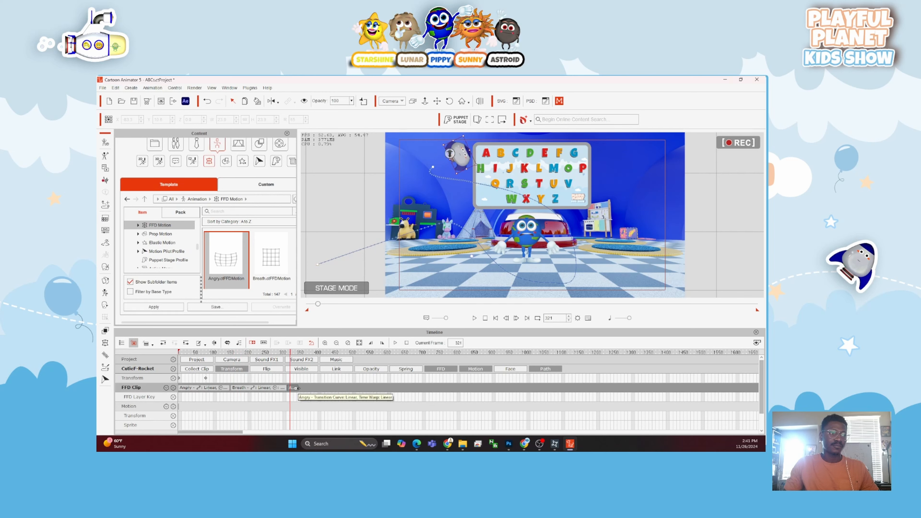
key("space")
key("space")
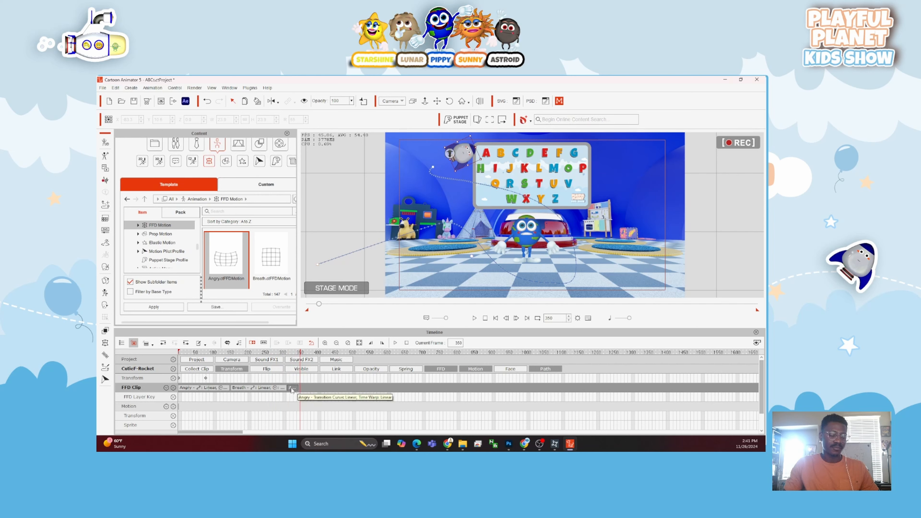
left_click_drag(288, 389, 393, 402)
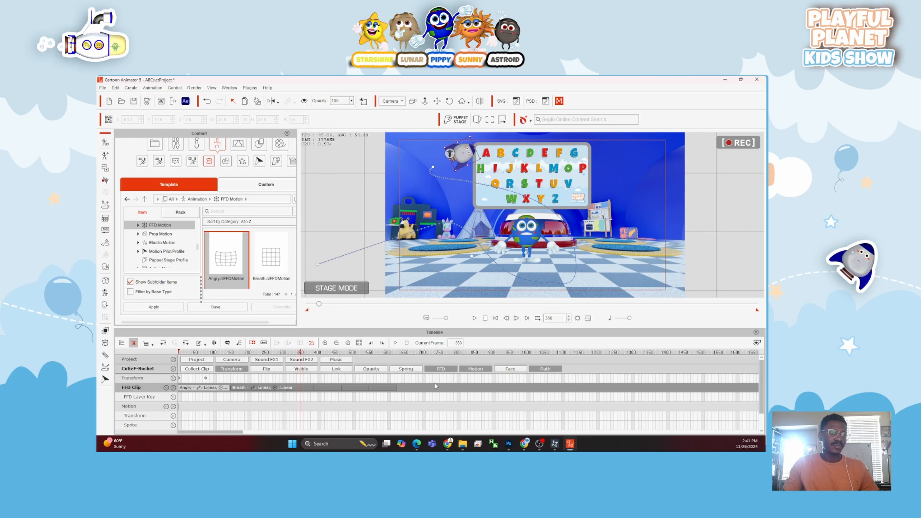
Show the rocket's face tracks, expand the Facial Clip track and open the Face Key Editor from its first Face key.
left_click(497, 369)
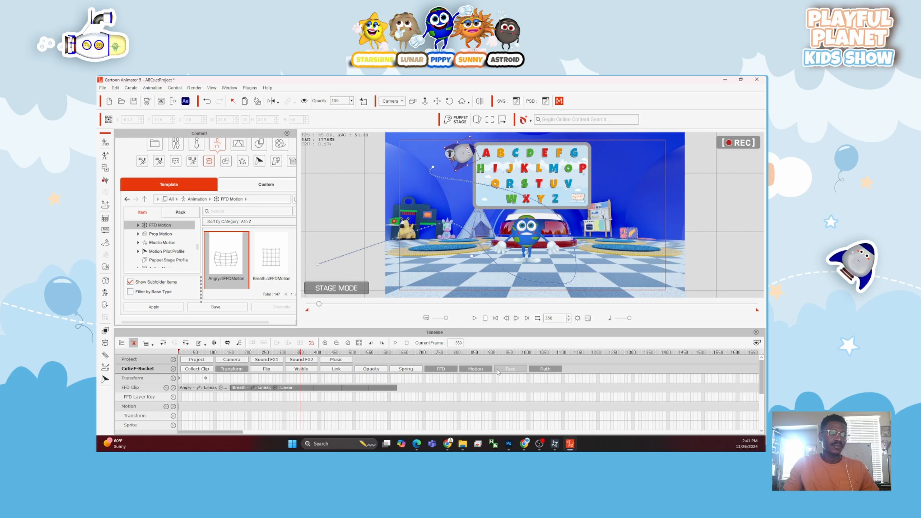
scroll(224, 390, "down", 2)
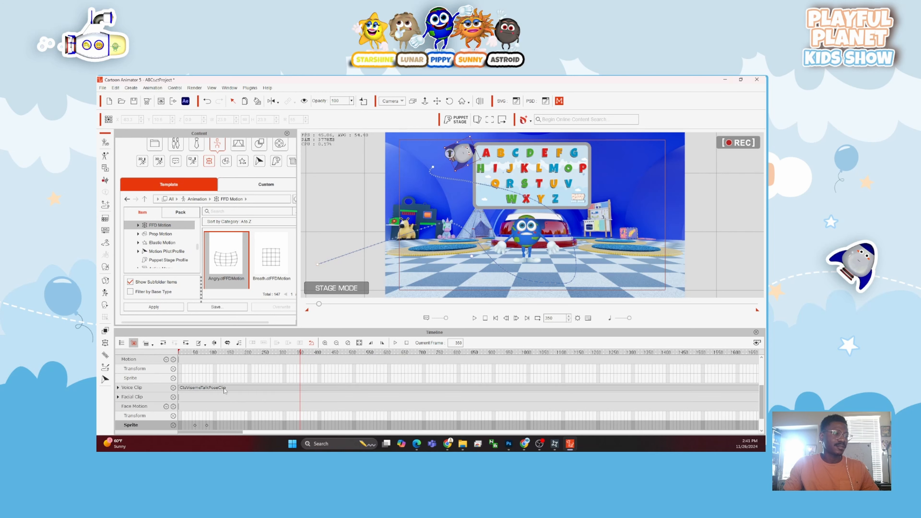
scroll(217, 390, "down", 1)
left_click(118, 378)
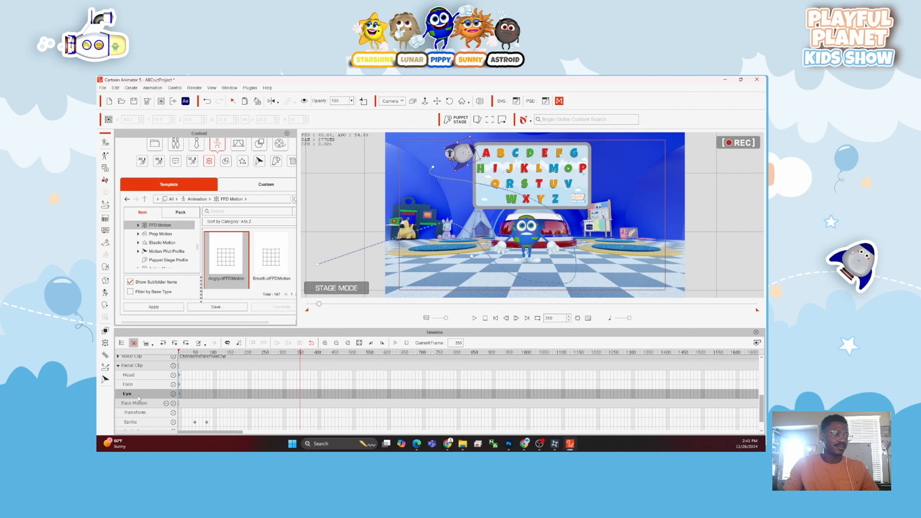
left_click(133, 376)
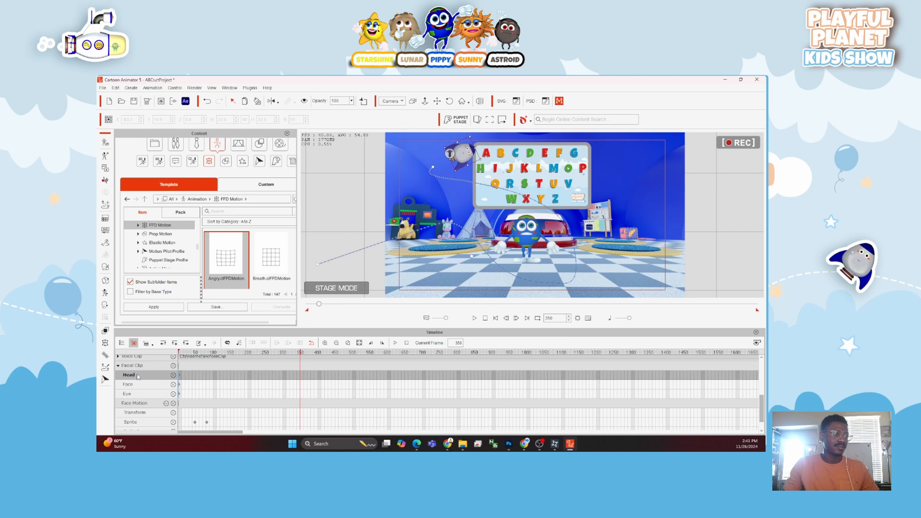
double_click(180, 386)
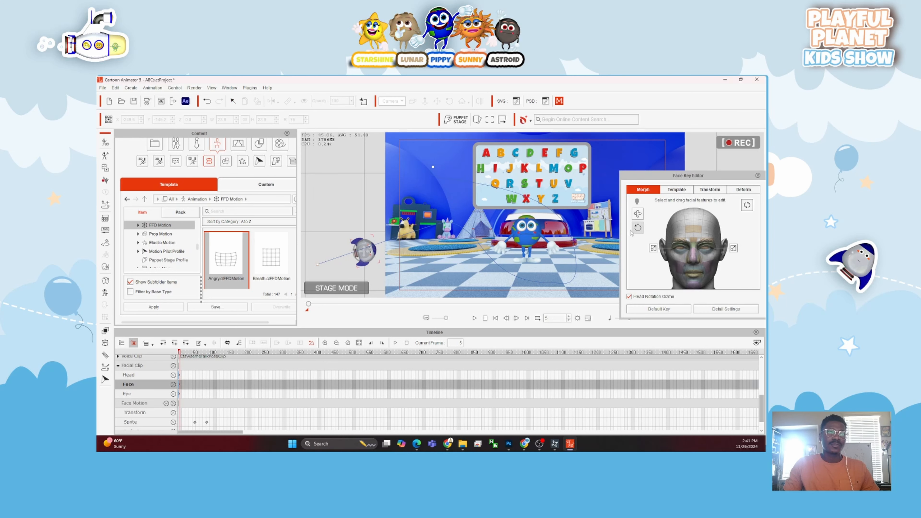
Apply the Happy_1 expression from the 01-Happy style to the rocket's face at about frame 96.
key("space")
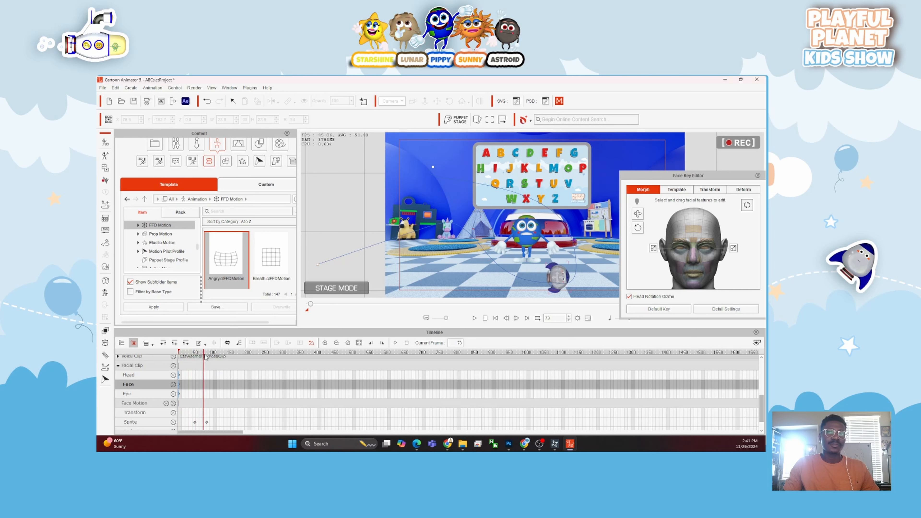
left_click(676, 190)
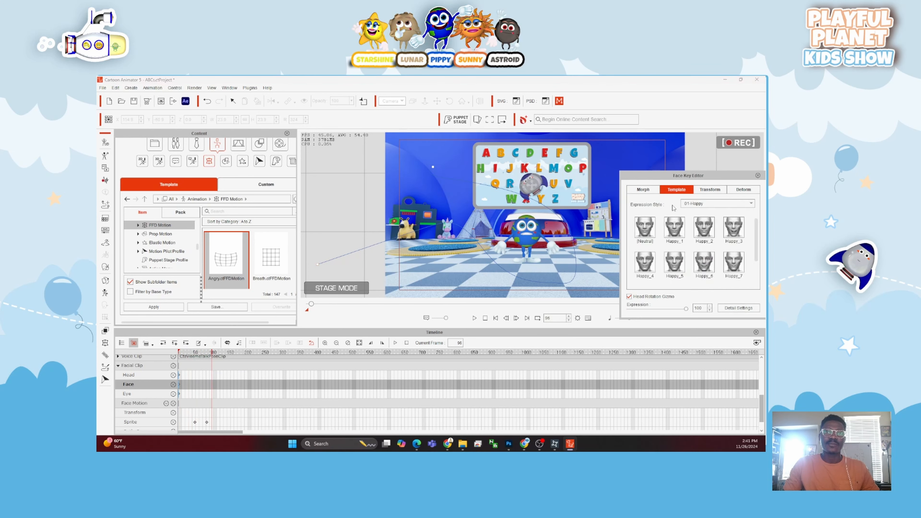
left_click(674, 225)
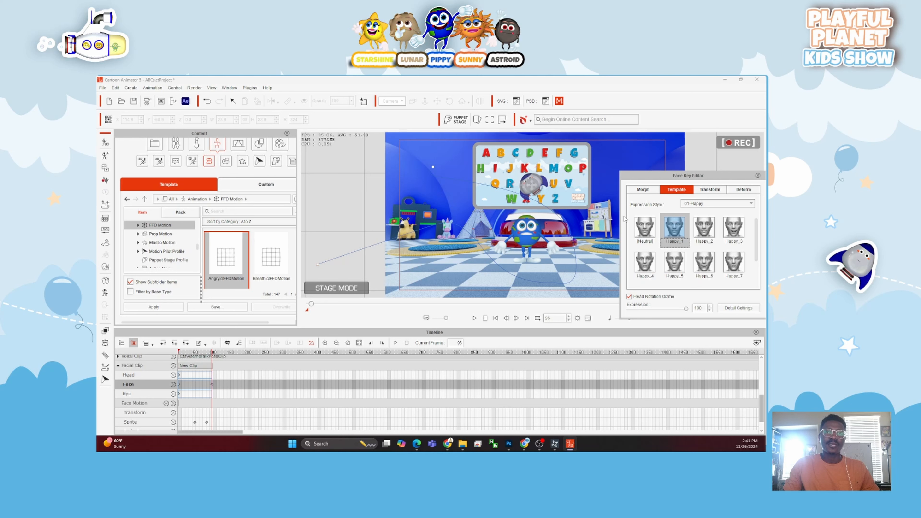
left_click(219, 355)
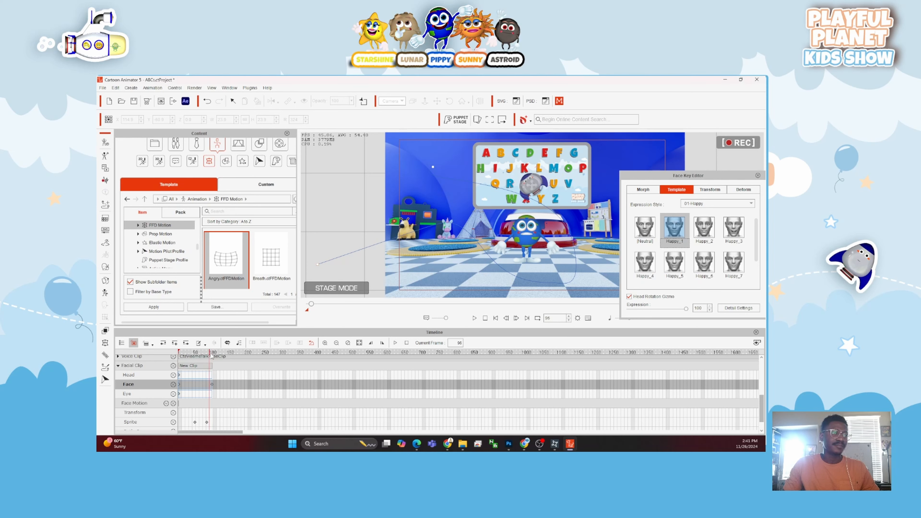
Apply the Happy_2 expression to the rocket's face at about frame 160 and preview the animation from the start.
left_click_drag(219, 355, 235, 356)
left_click(705, 227)
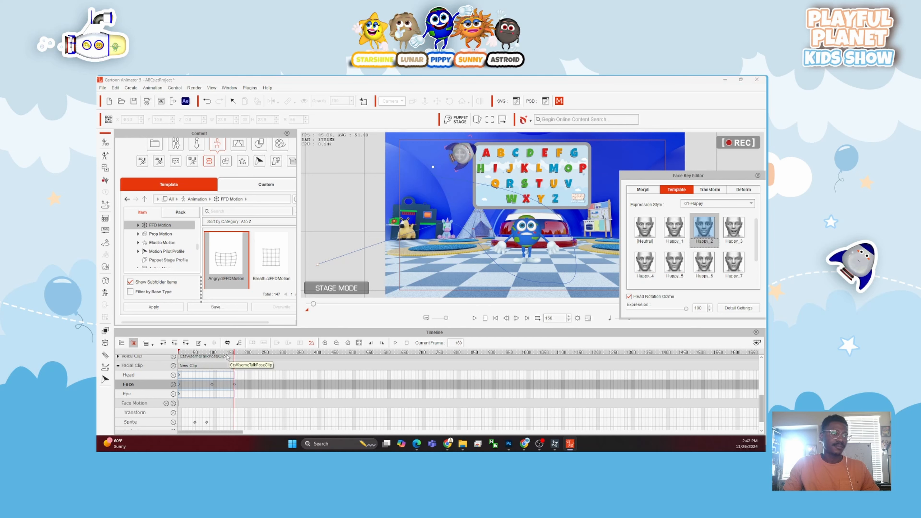
left_click(234, 353)
key("space")
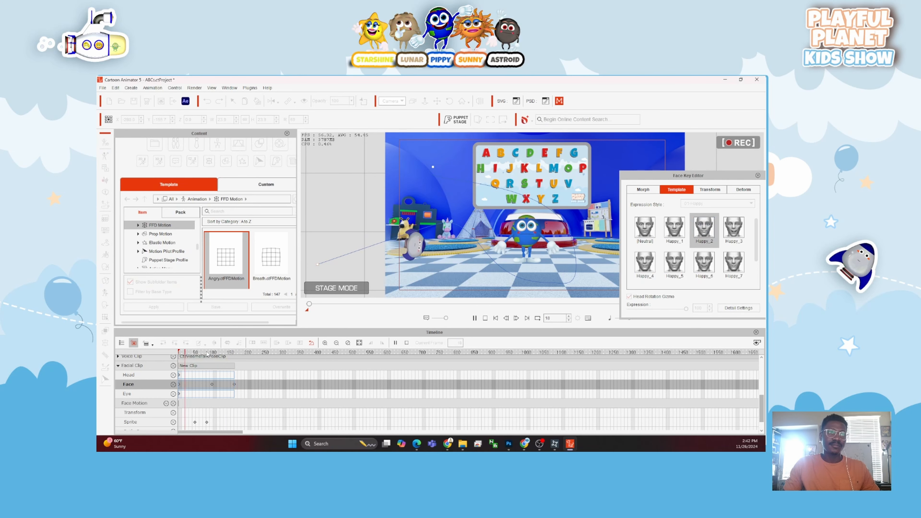
key("space")
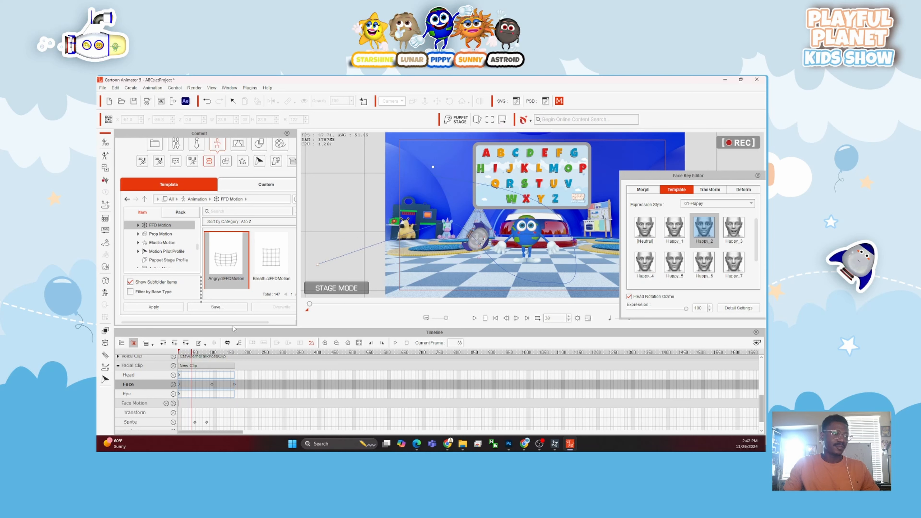
Apply the Happy_7 expression to the rocket's face at frame 25, close the Face Key Editor and replay the animation.
left_click_drag(195, 353, 186, 352)
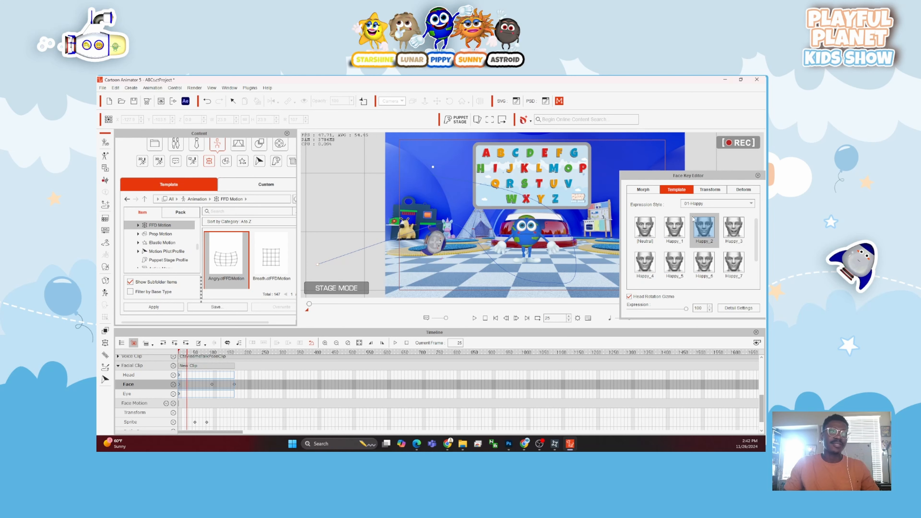
left_click(733, 268)
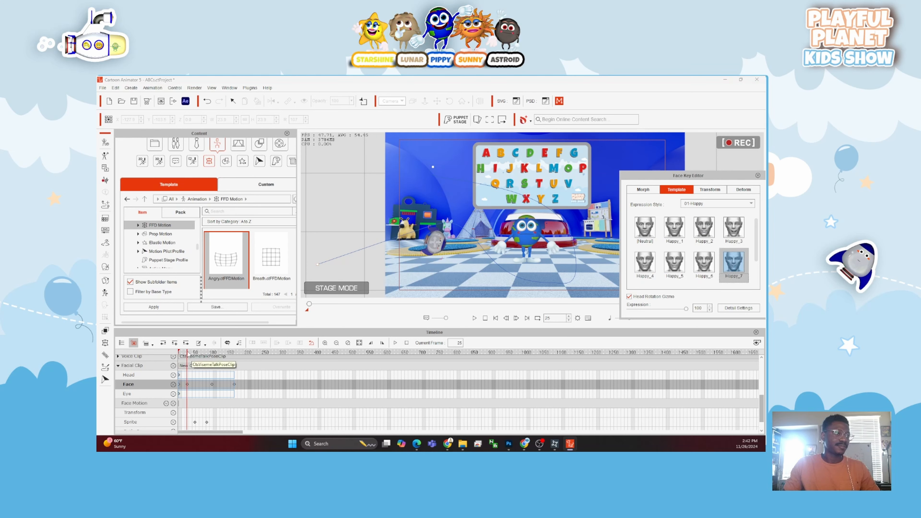
left_click_drag(192, 358, 207, 356)
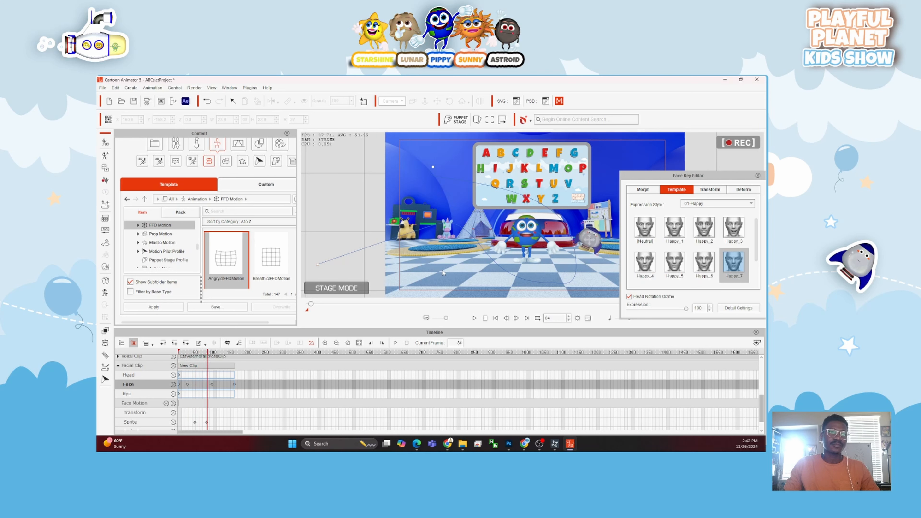
left_click(757, 176)
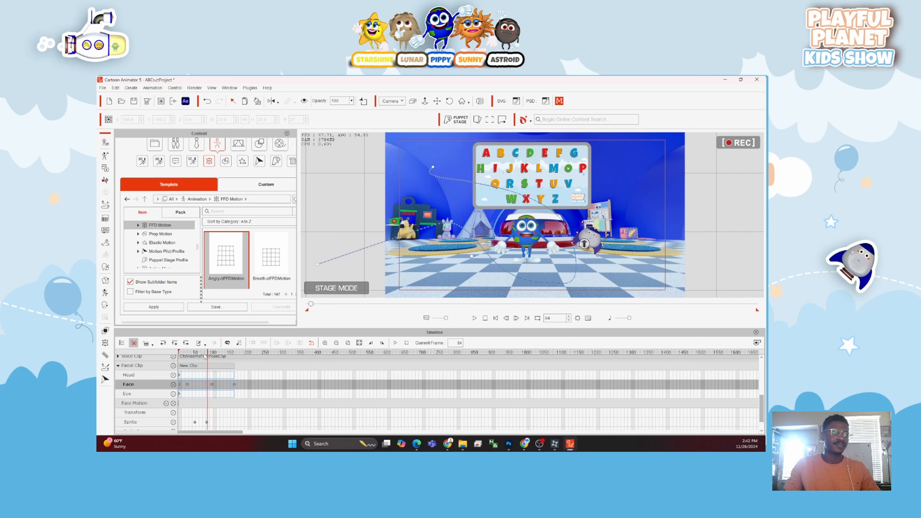
left_click_drag(208, 354, 174, 343)
key("space")
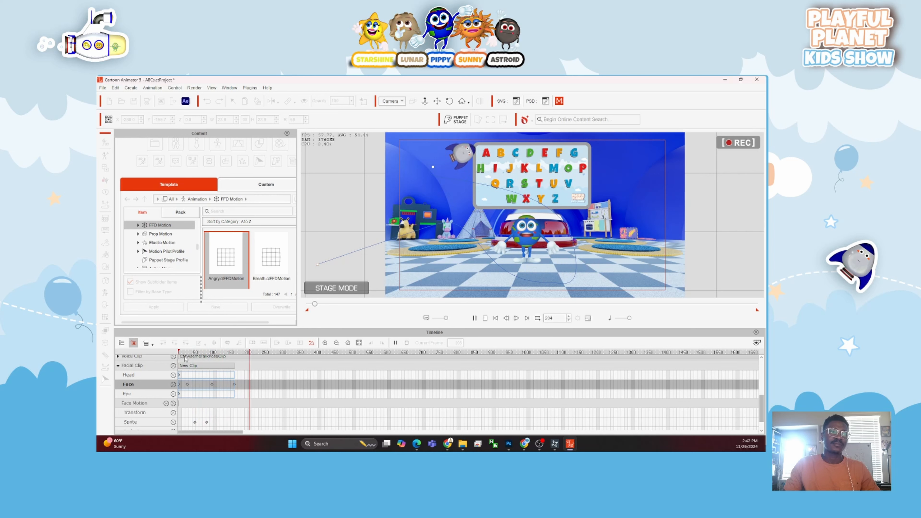
key("space")
Rotate the rocket counterclockwise on its motion path at about frame 89, ahead of the path key near frame 104.
left_click_drag(199, 357, 212, 359)
scroll(230, 399, "down", 1)
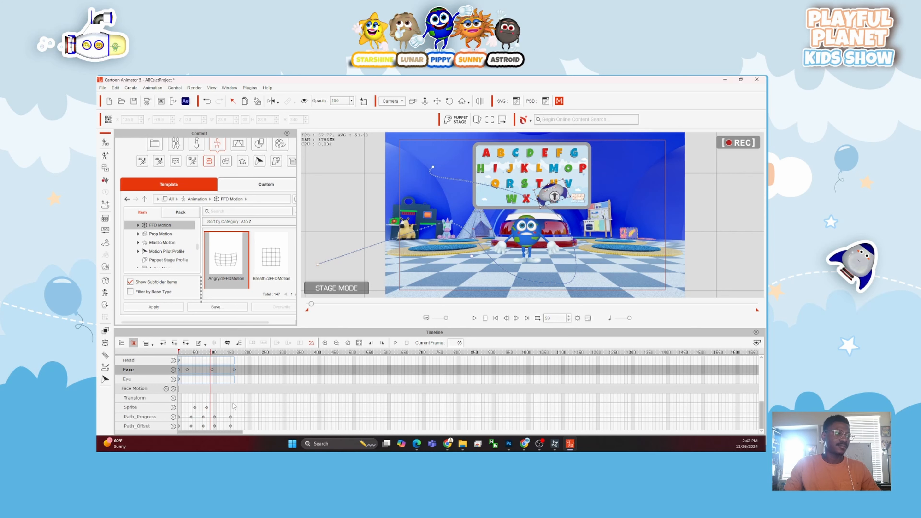
left_click(215, 416)
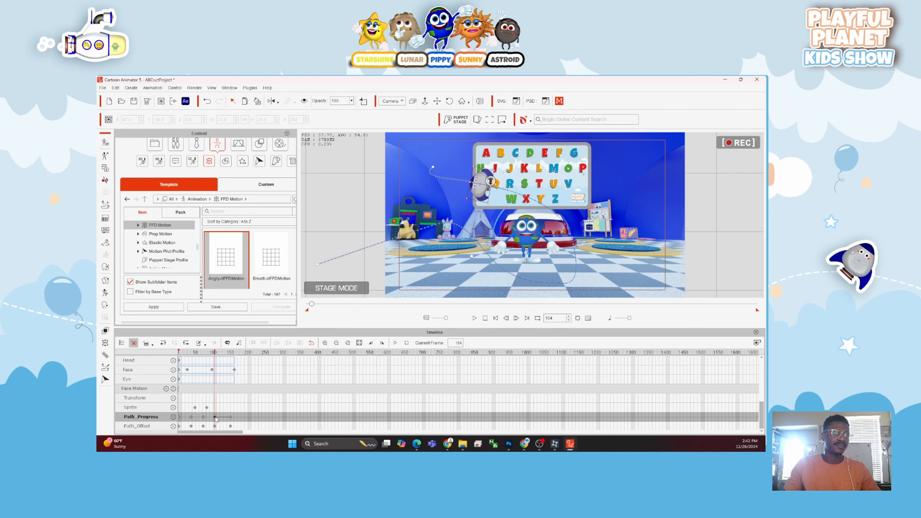
left_click_drag(214, 357, 210, 359)
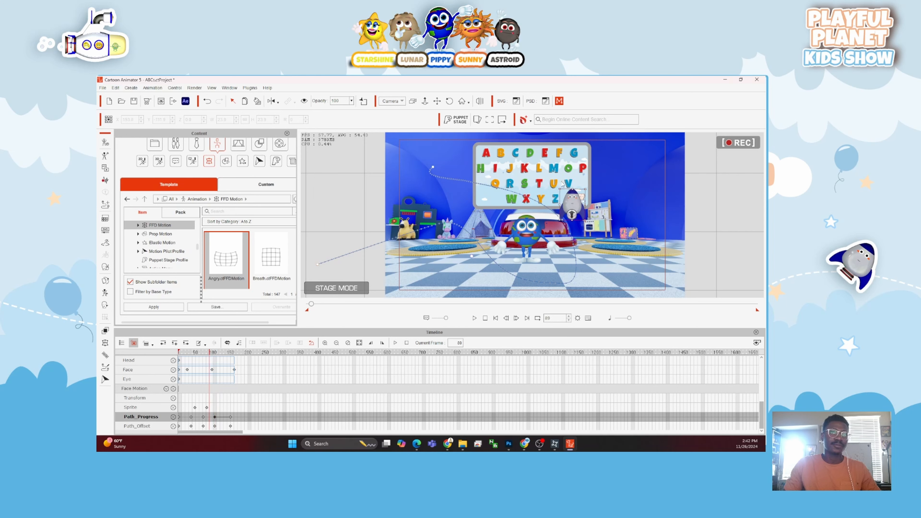
left_click_drag(563, 185, 520, 197)
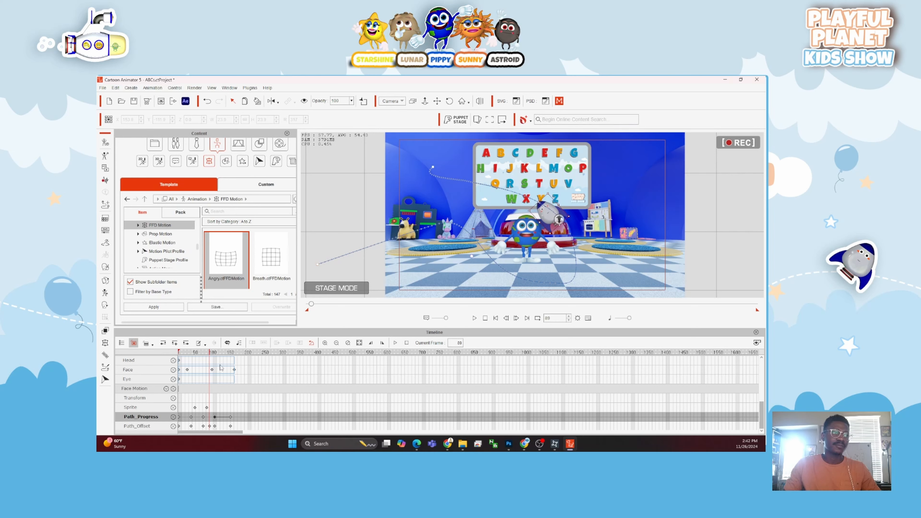
Review the rocket's animation by scrubbing and playing it from the start, and deselect the rocket.
left_click_drag(213, 357, 232, 358)
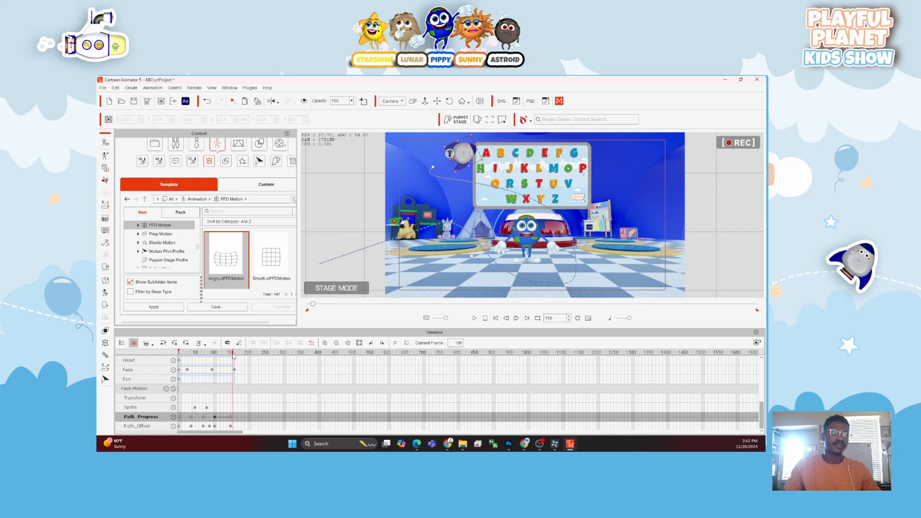
key("space")
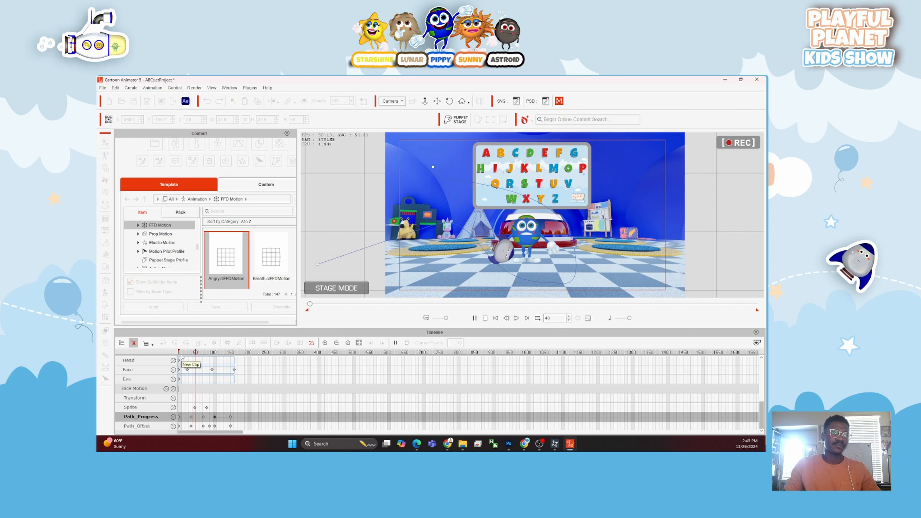
key("space")
key("space")
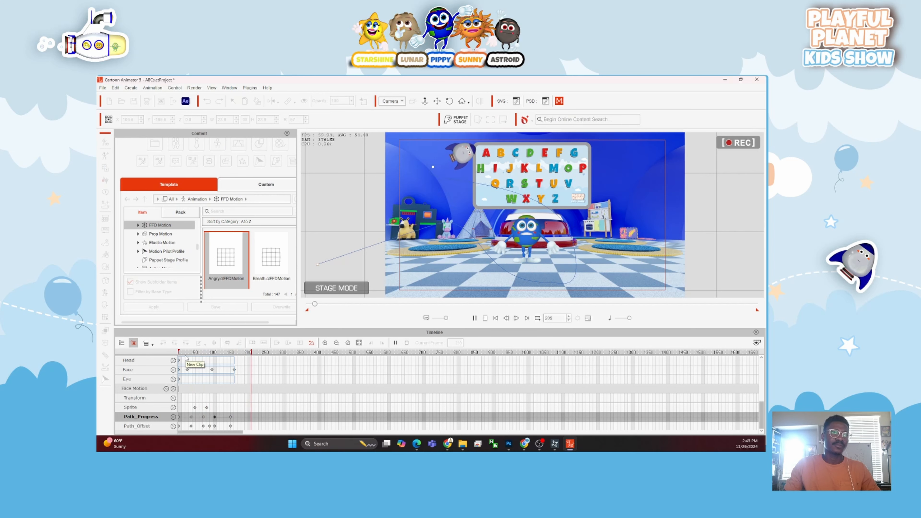
key("space")
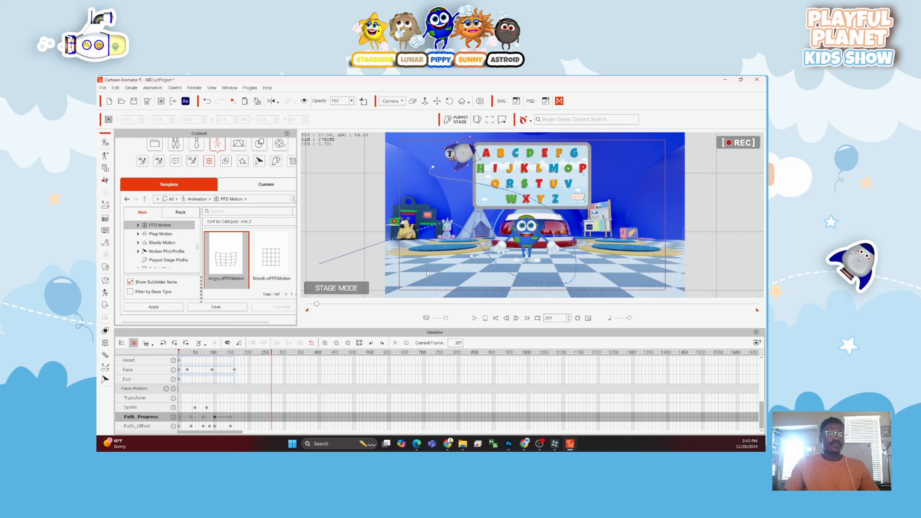
left_click(359, 202)
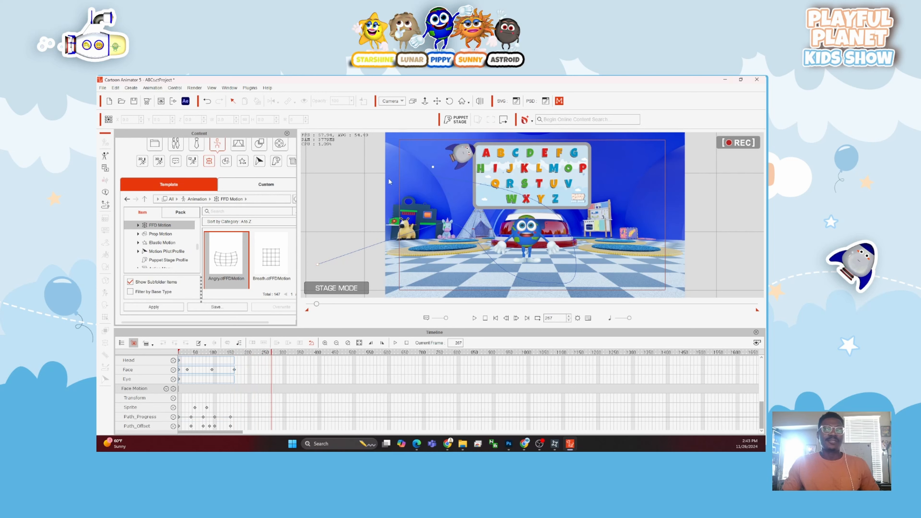
mouse_move(208, 353)
left_mouse_down()
mouse_move(184, 355)
mouse_move(238, 357)
mouse_move(205, 359)
left_mouse_up()
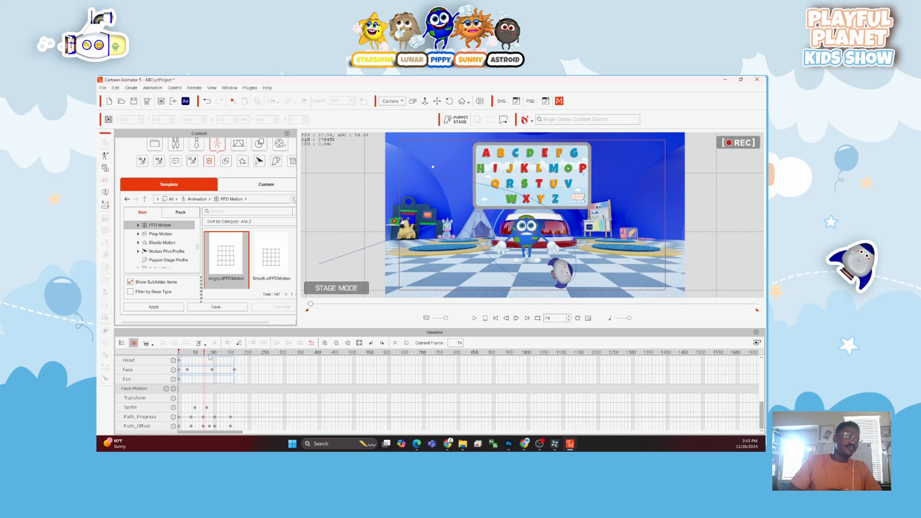
Browse the Animation content packs and open the Make Me Actor pack's animation items.
left_click(181, 212)
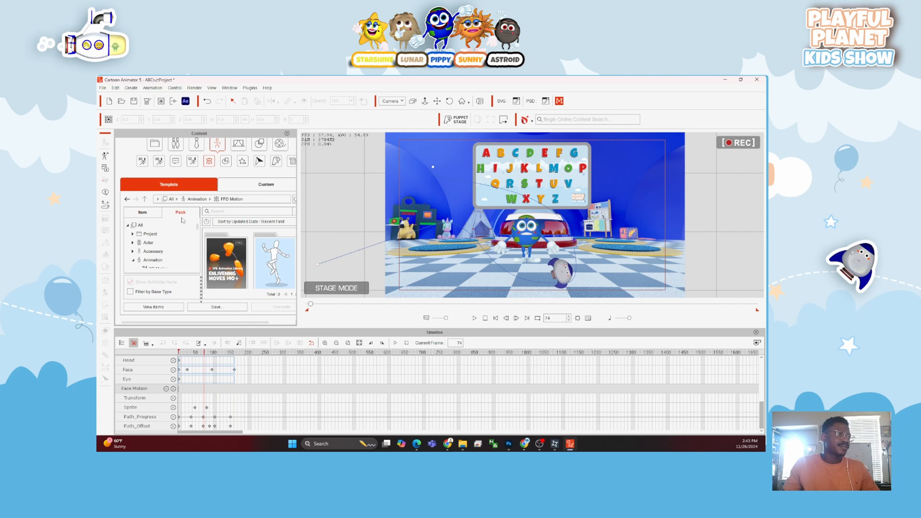
left_click(152, 251)
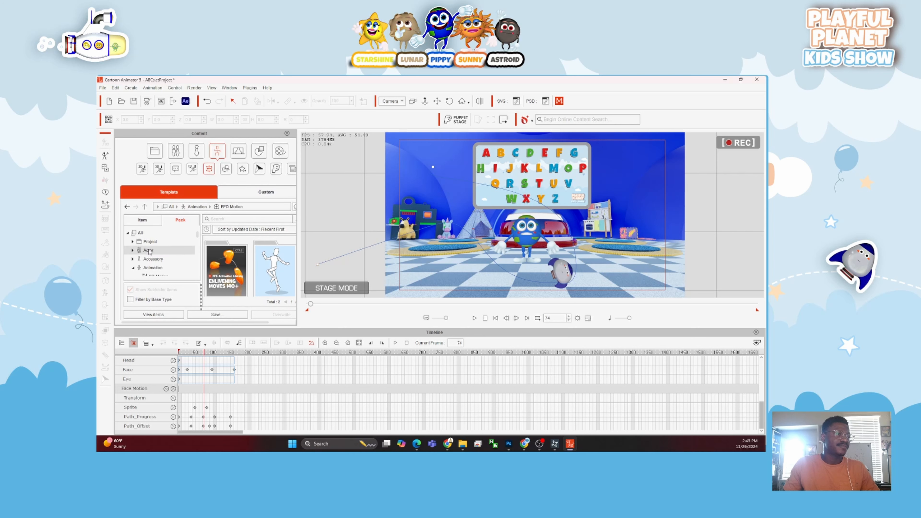
left_click(151, 267)
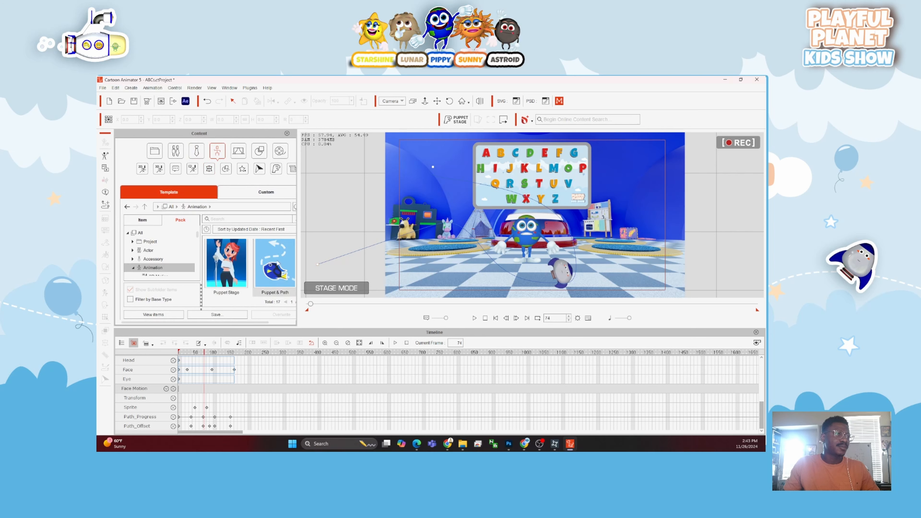
scroll(275, 273, "down", 1)
scroll(275, 273, "up", 1)
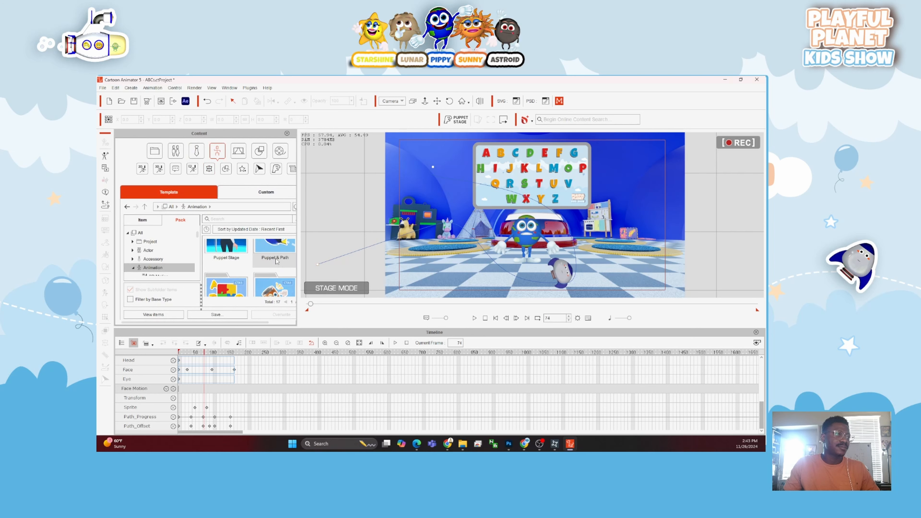
scroll(277, 259, "down", 1)
double_click(275, 262)
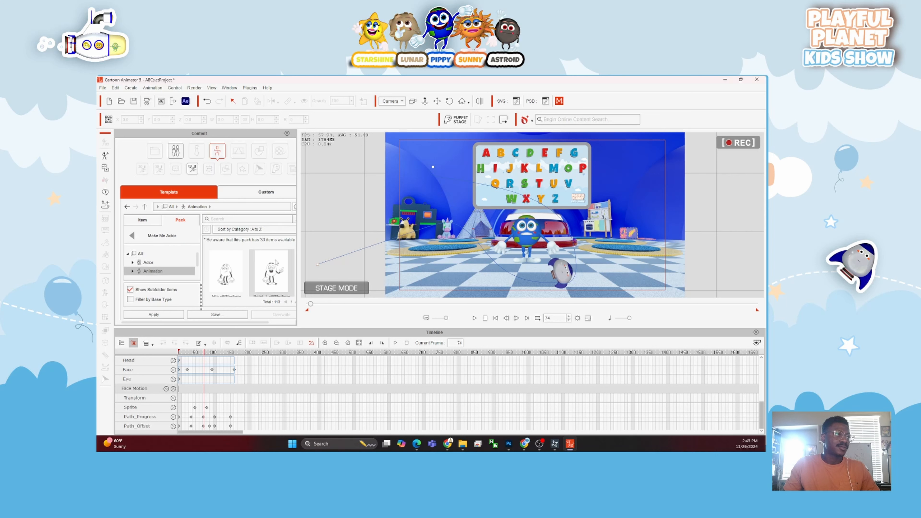
scroll(262, 270, "down", 1)
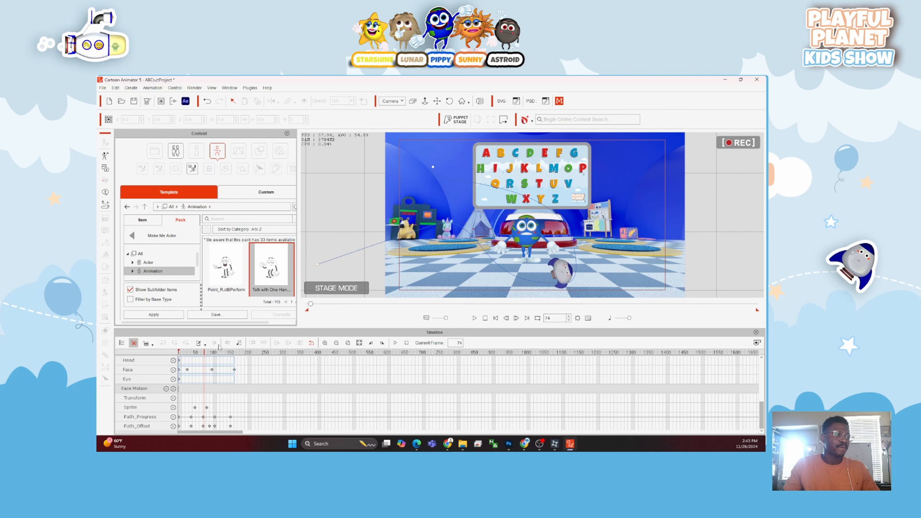
Select the Pippy earth character and play the scene from the start to check its animation.
left_click_drag(204, 354, 225, 354)
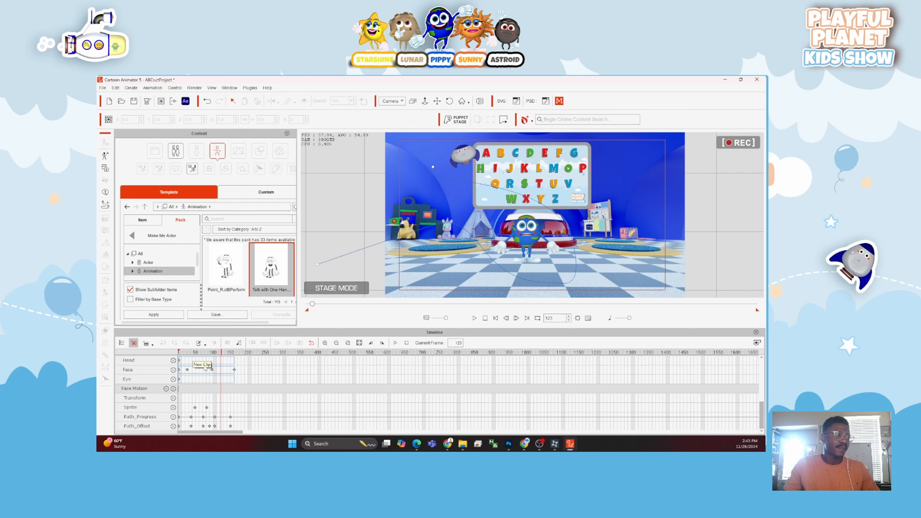
left_click(525, 224)
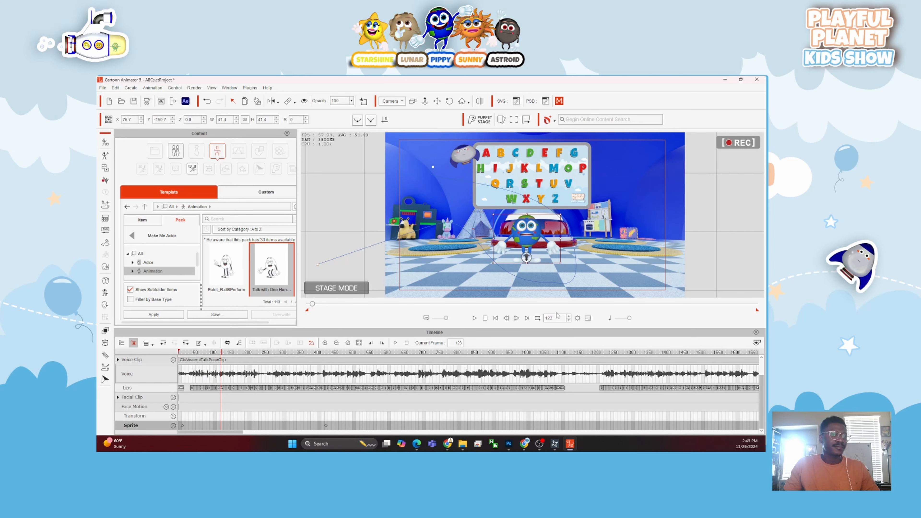
scroll(476, 219, "down", 2)
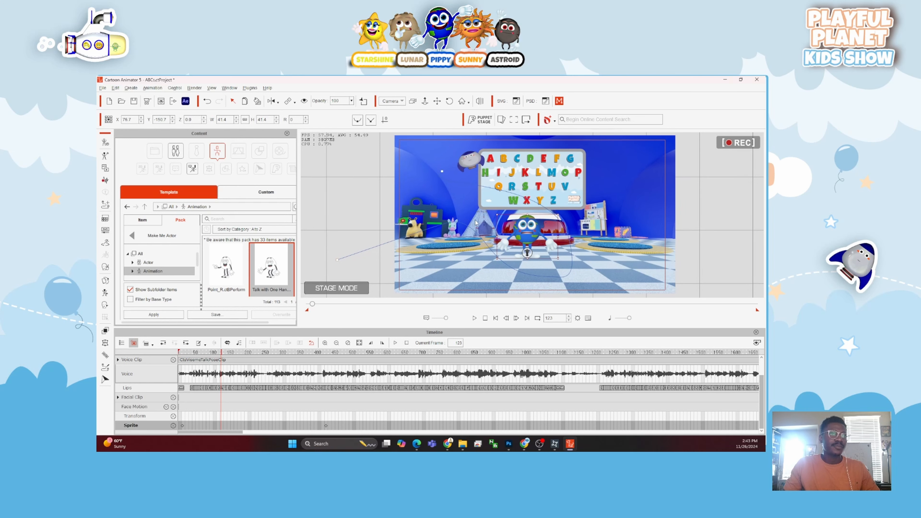
left_click_drag(222, 353, 172, 359)
key("space")
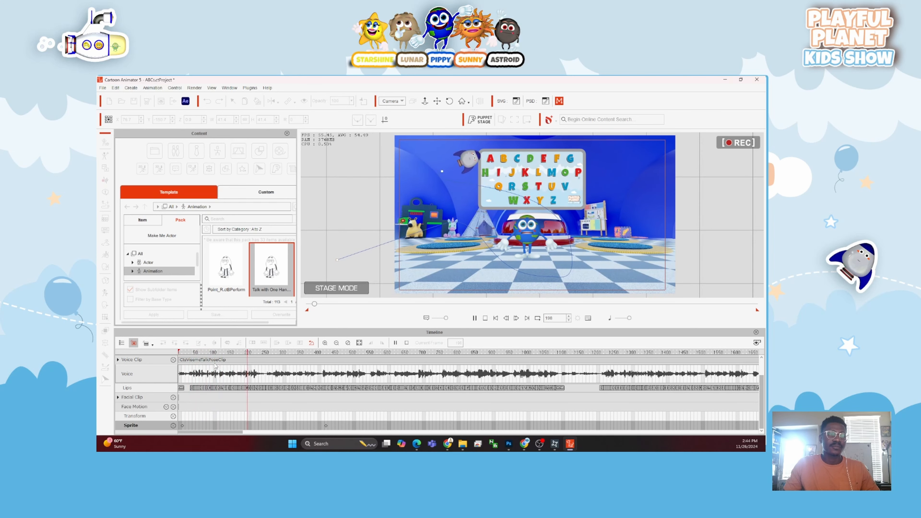
key("space")
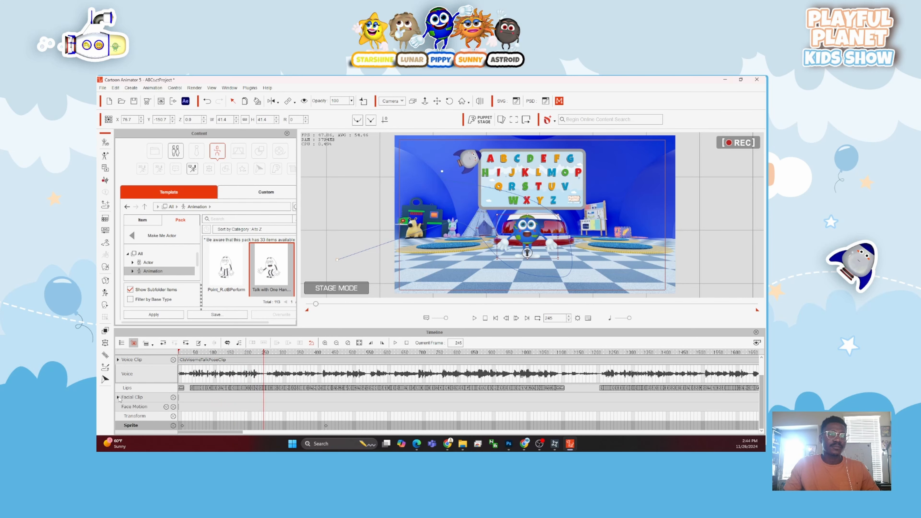
Fit more of the song's length in the timeline and show the Motion tracks of 3DBoyF_pippy.
scroll(394, 386, "down", 5)
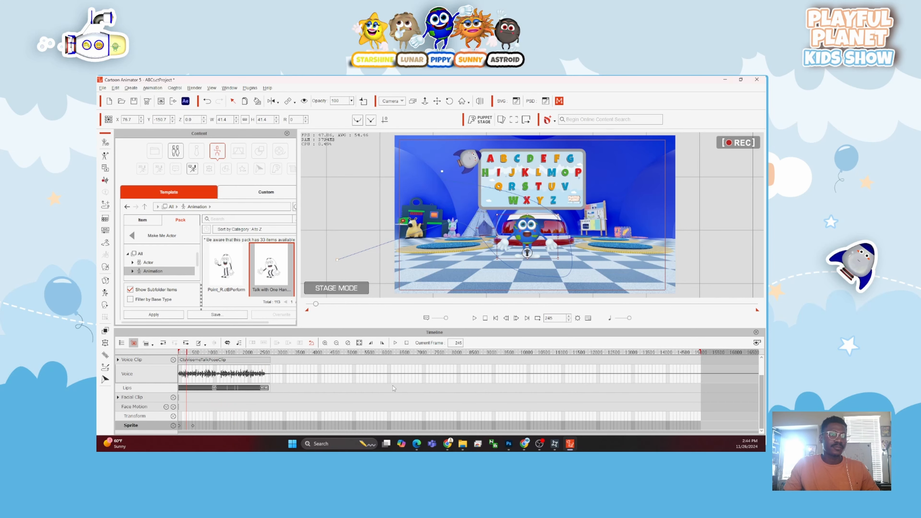
scroll(326, 384, "down", 3)
scroll(412, 367, "up", 2)
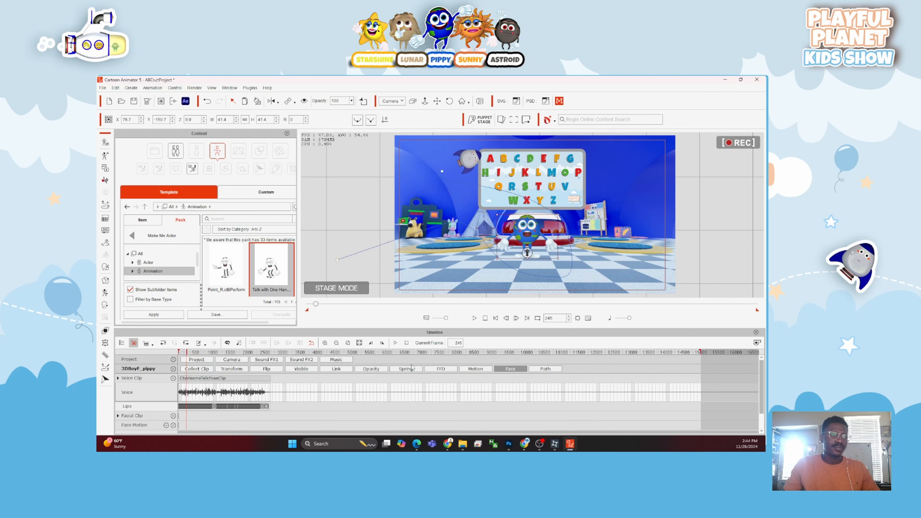
left_click(471, 369)
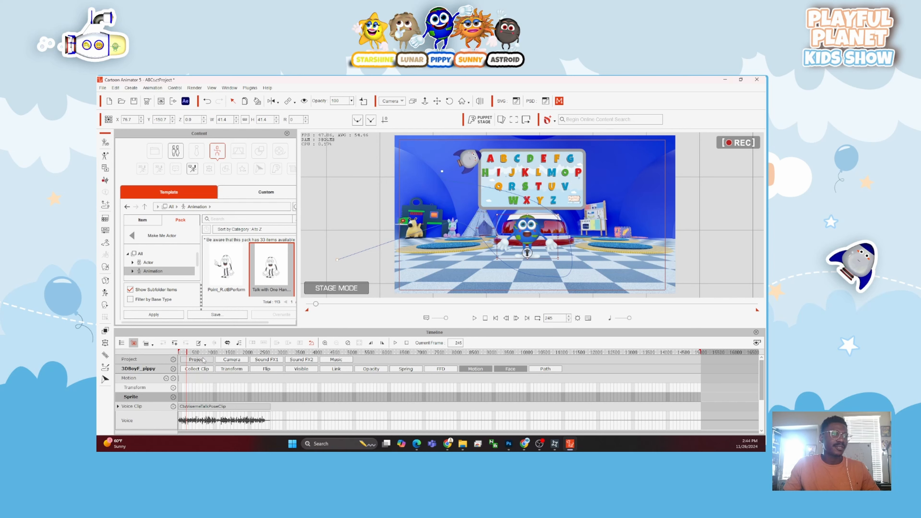
Return to frame 0 and search the Make Me Actor animations for "idle".
left_click(178, 354)
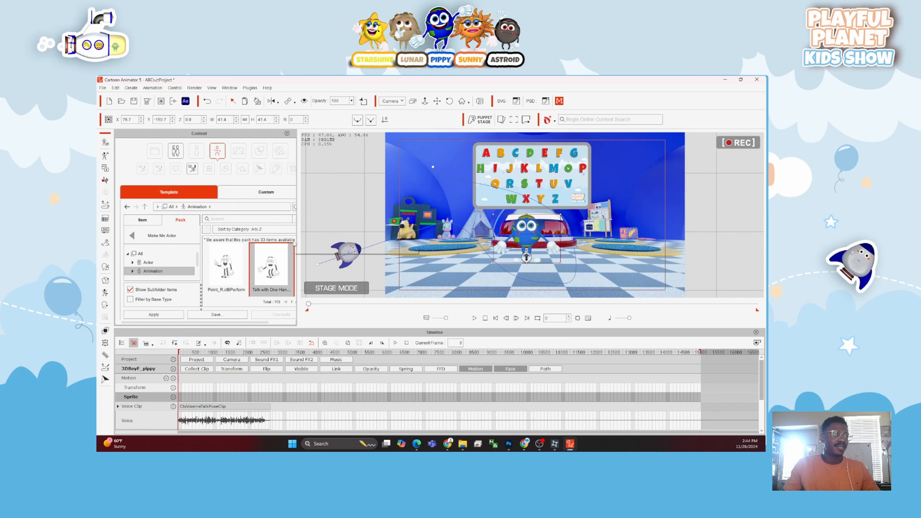
left_click(258, 219)
type("i")
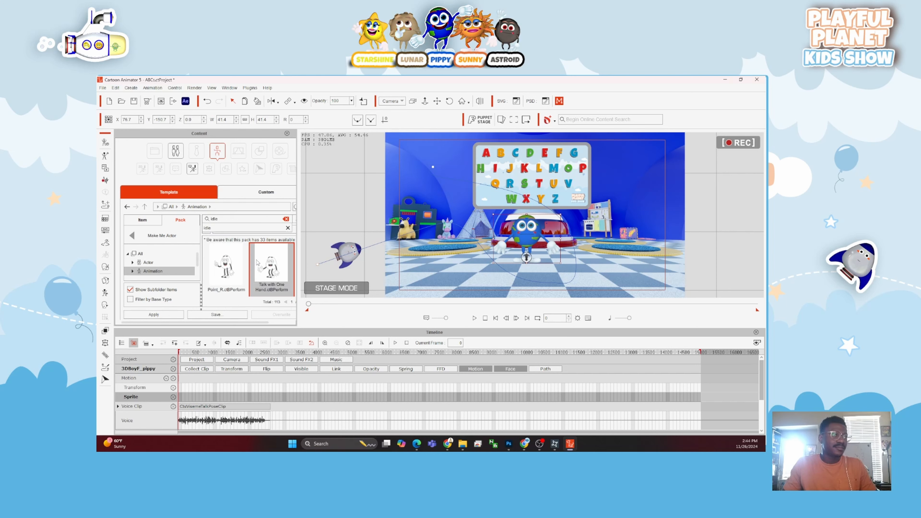
type("dle")
left_click(245, 229)
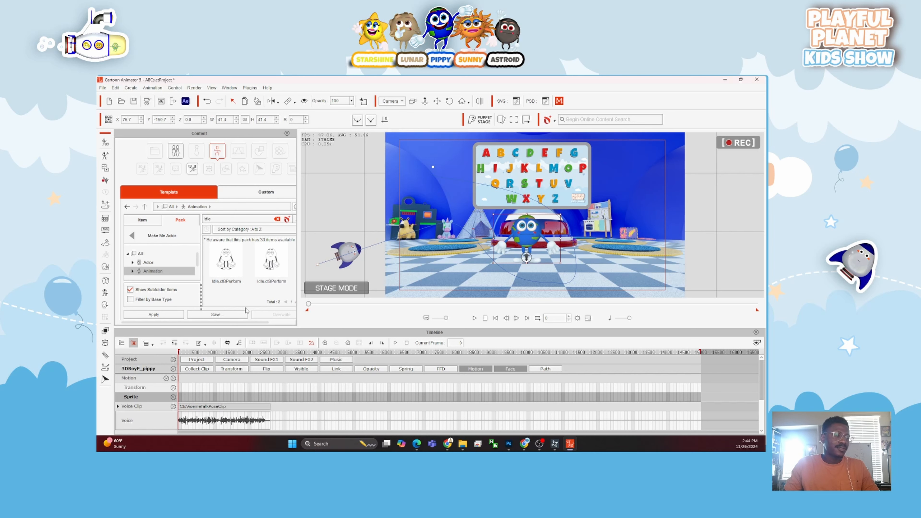
Apply the first Idle performance from the Make Me Actor pack to Pippy at frame 0.
left_click_drag(226, 258, 512, 272)
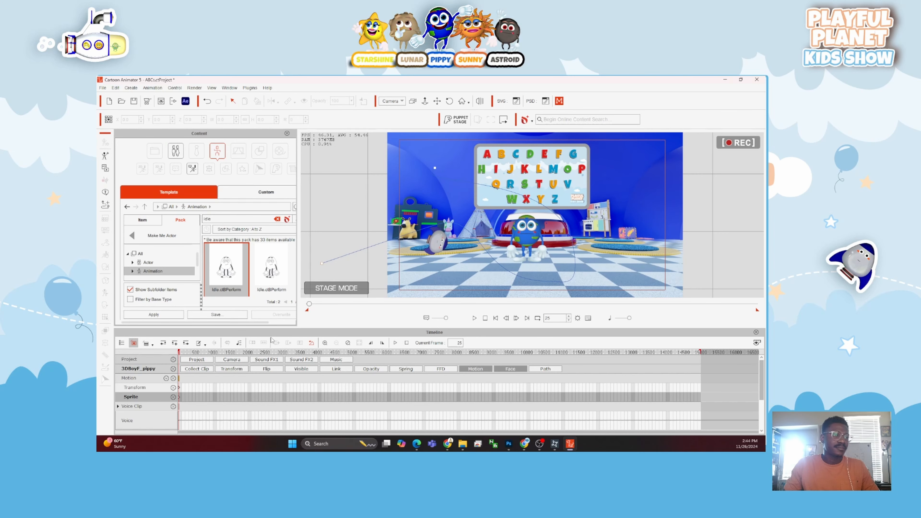
scroll(192, 392, "down", 3)
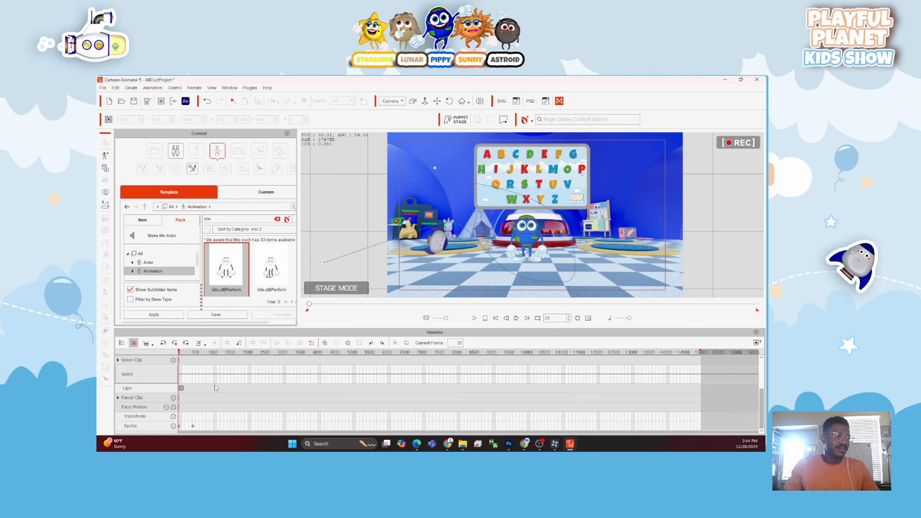
scroll(217, 388, "up", 3)
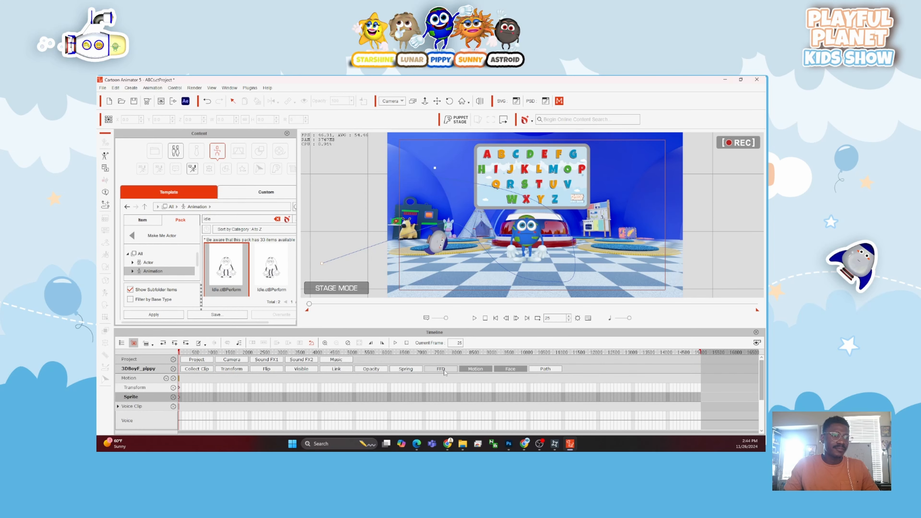
Show the FFD tracks of 3DBoyF_pippy together with its Motion tracks.
left_click(440, 368)
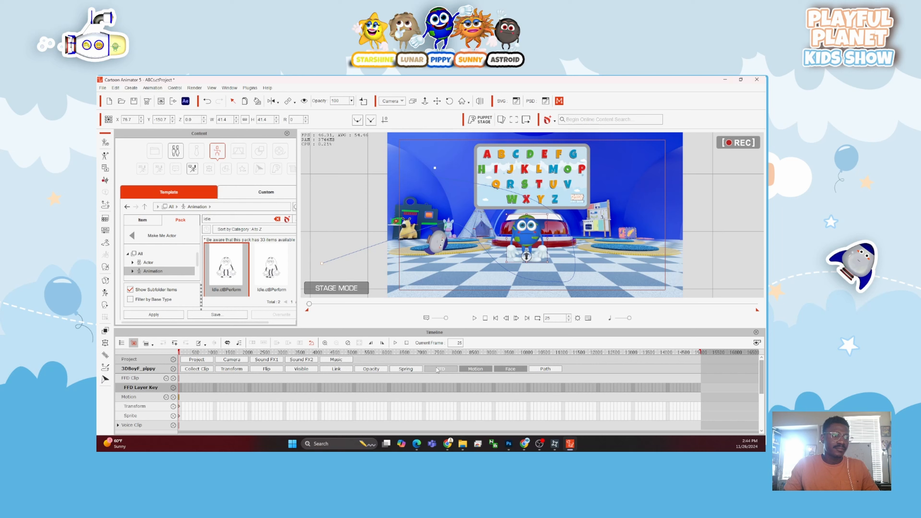
left_click(481, 370)
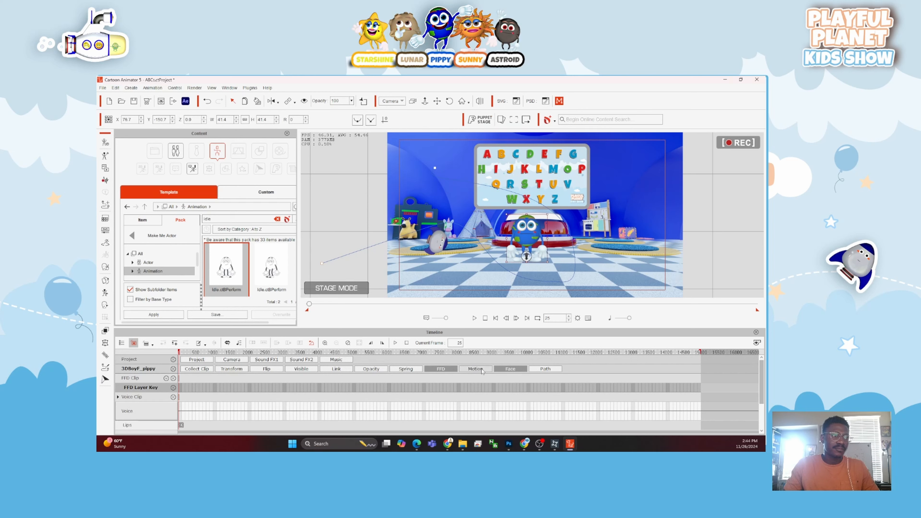
left_click(476, 369)
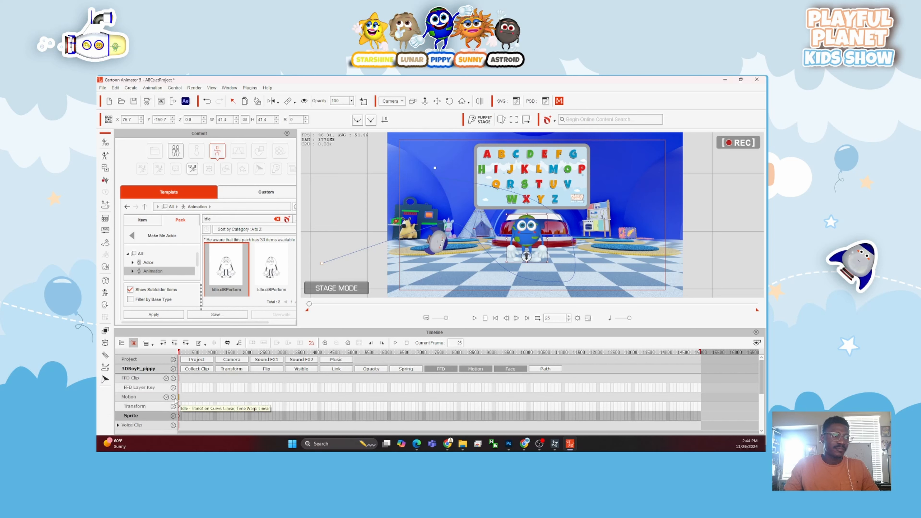
Examine which of Pippy's tracks the Idle clip occupies, from FFD and motion to voice, lips and face motion.
scroll(197, 416, "up", 7)
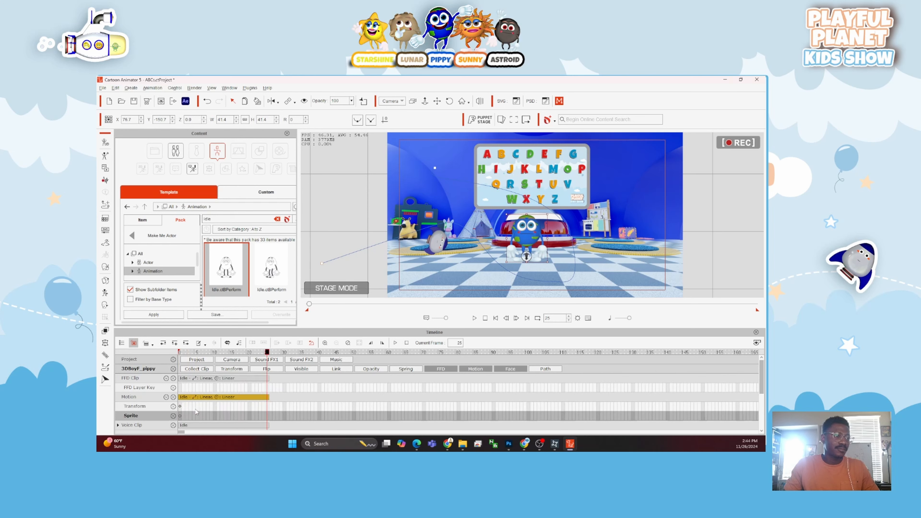
scroll(196, 412, "down", 1)
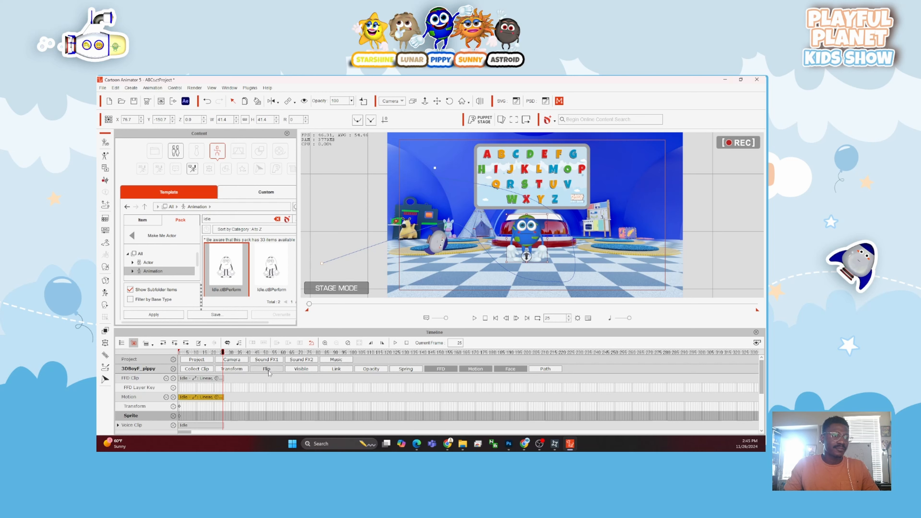
scroll(257, 400, "down", 1)
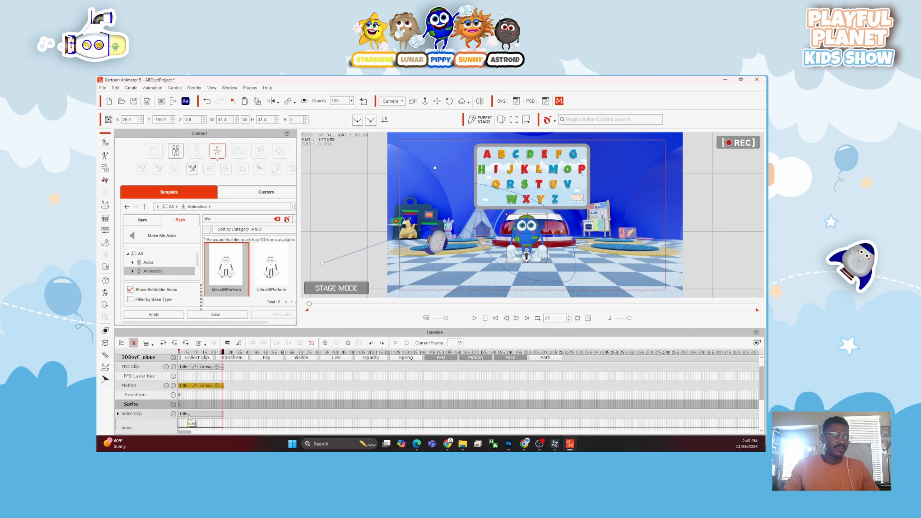
scroll(226, 417, "down", 2)
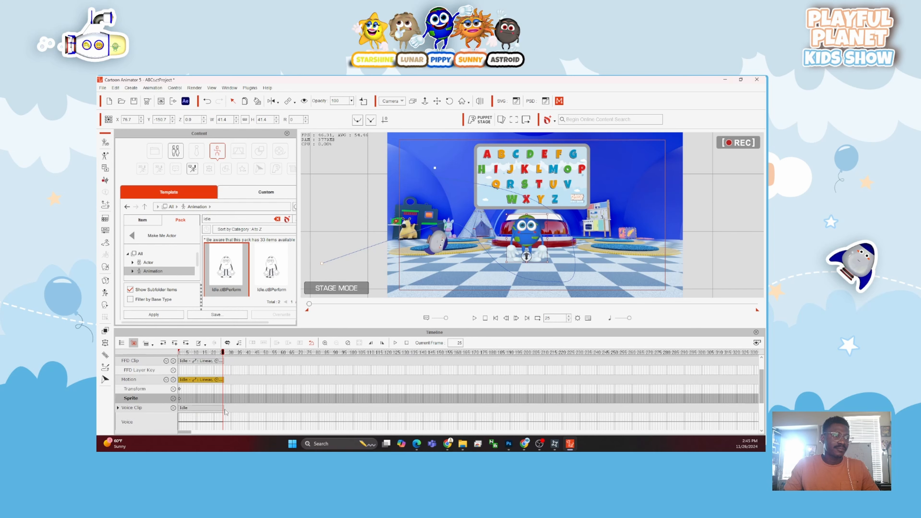
scroll(225, 410, "down", 2)
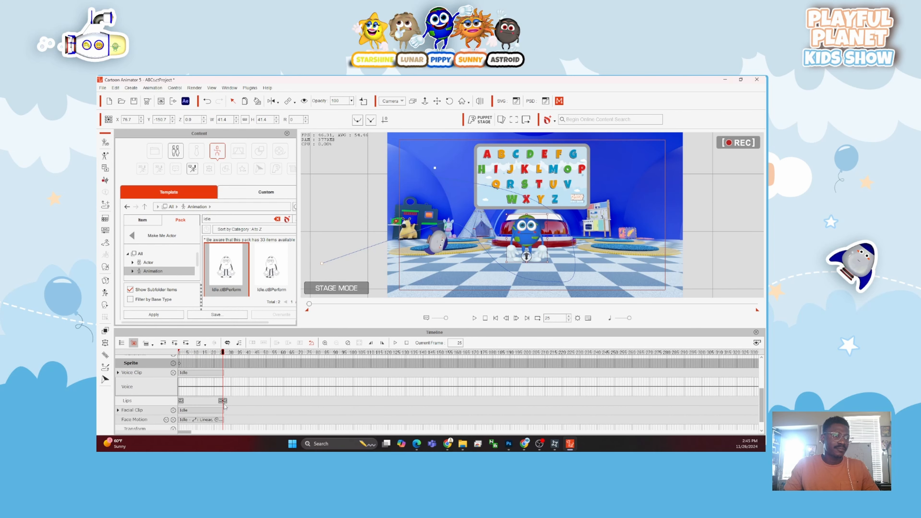
scroll(228, 406, "down", 1)
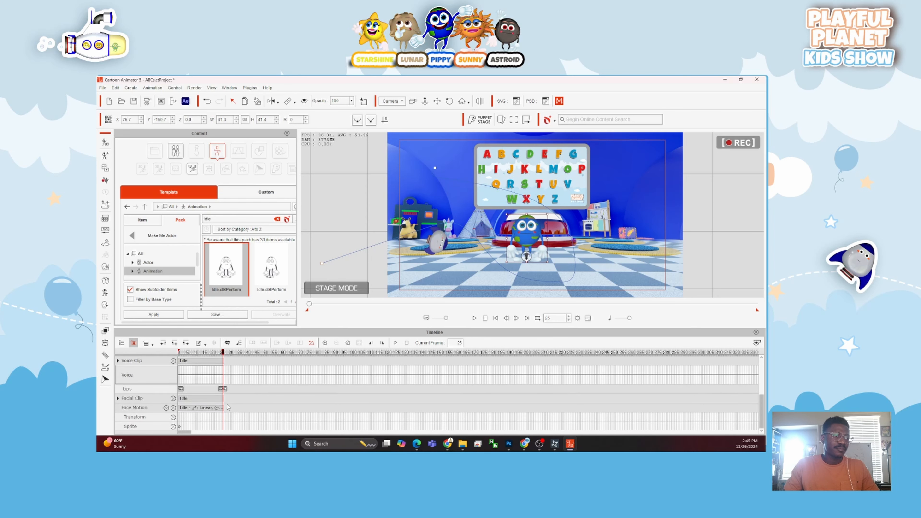
scroll(227, 406, "up", 1)
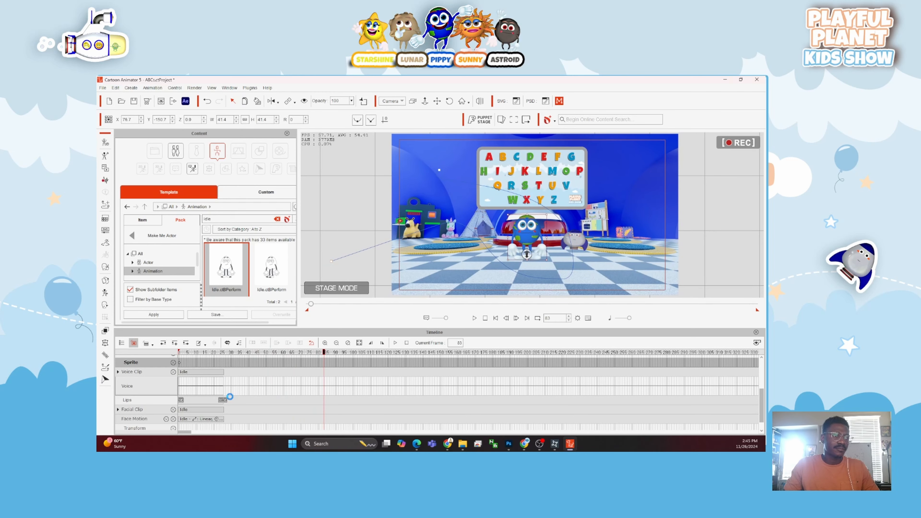
Undo the Idle performance on Pippy, expand the Voice Clip track and view the options of its voice clip.
key("ctrl+z")
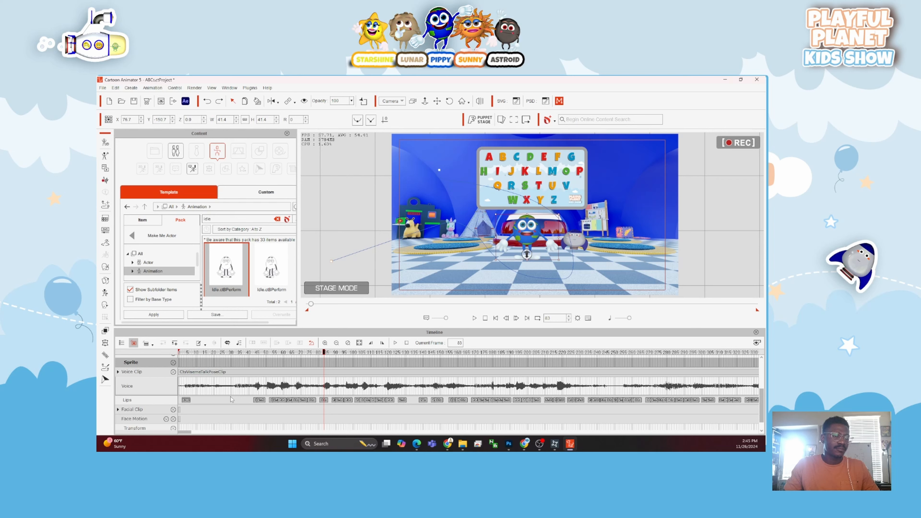
scroll(231, 399, "up", 2)
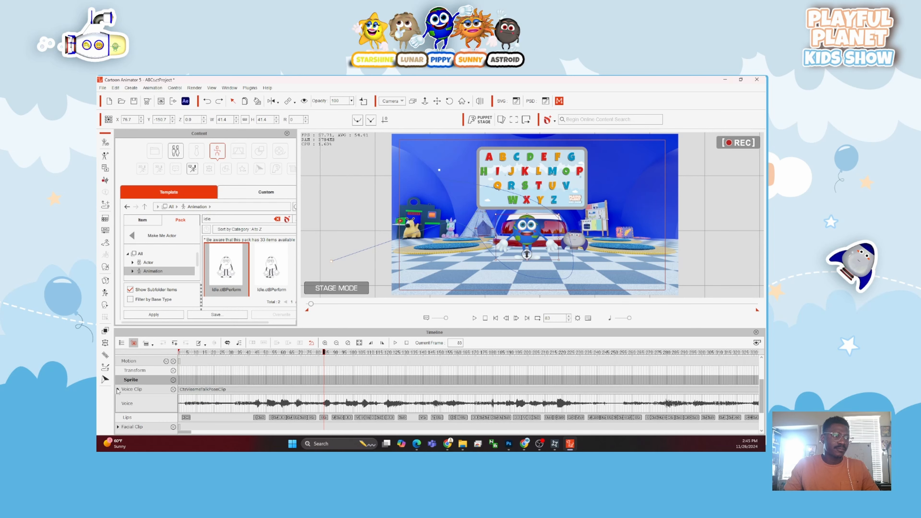
left_click(118, 389)
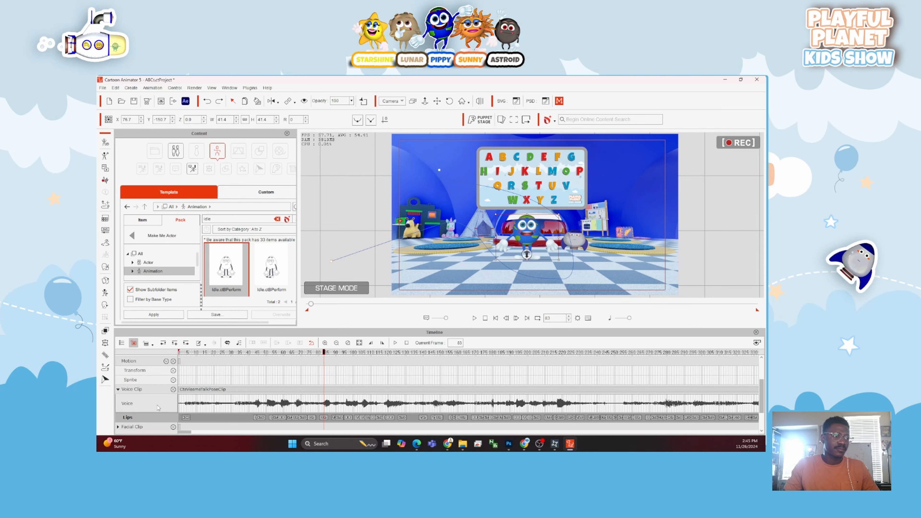
right_click(220, 394)
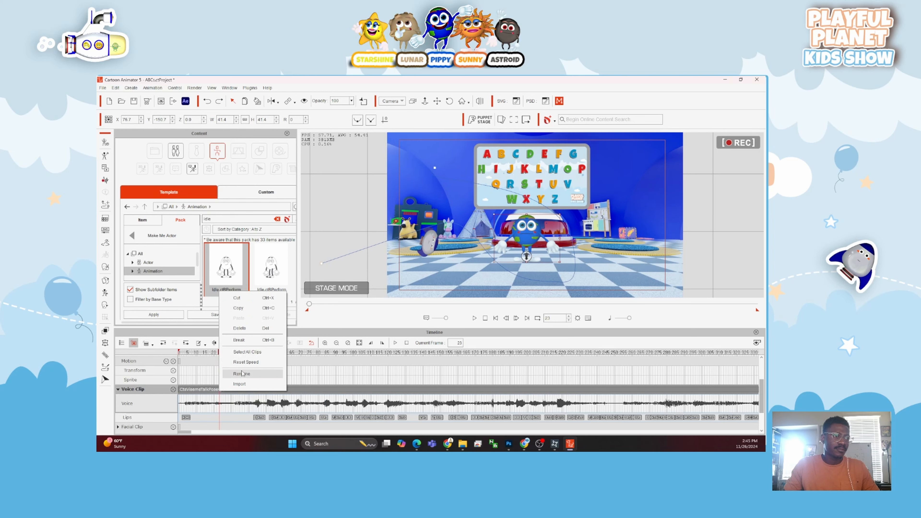
left_click(185, 368)
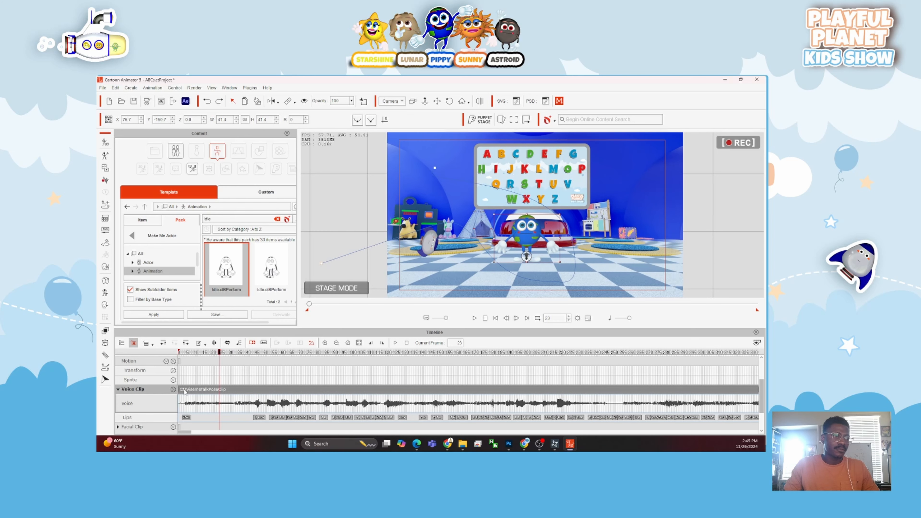
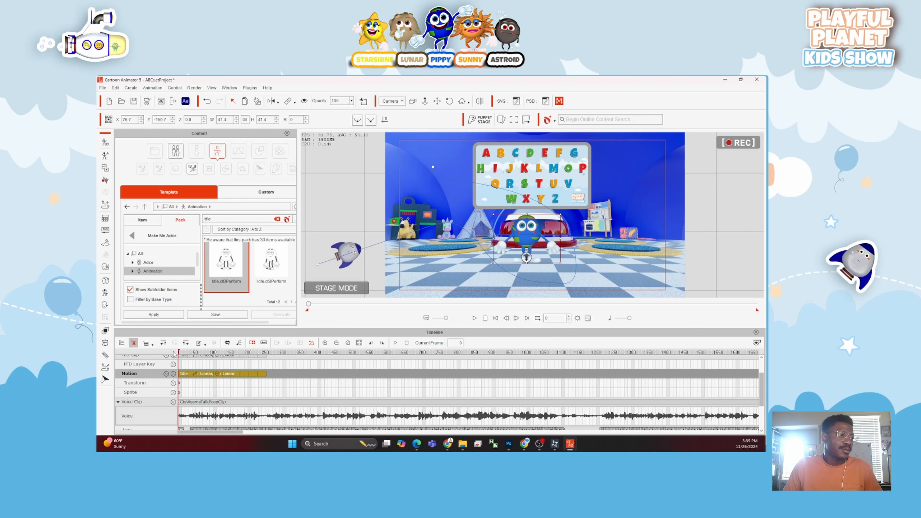
Scrub through Pippy's idle motion and fit more of the timeline to check where the voice clip ends.
left_click_drag(174, 353, 209, 362)
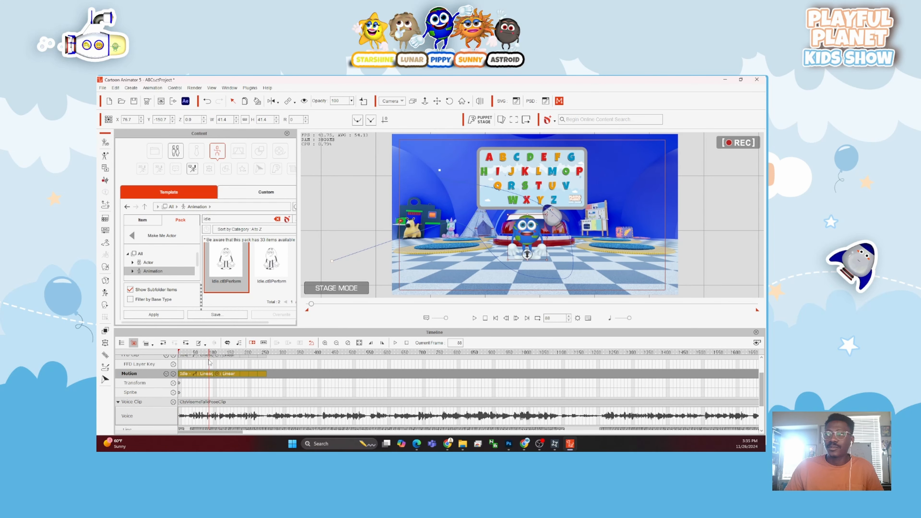
scroll(477, 374, "down", 5)
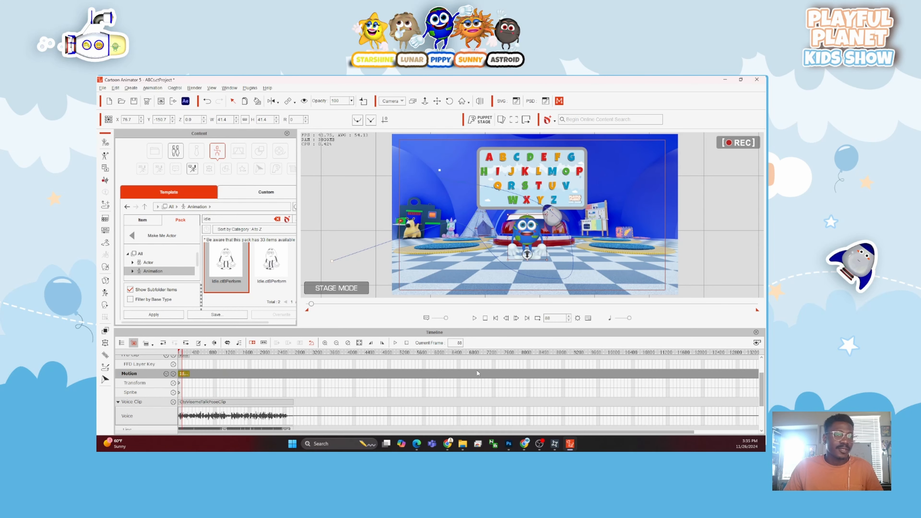
scroll(474, 373, "up", 1)
left_click(409, 353)
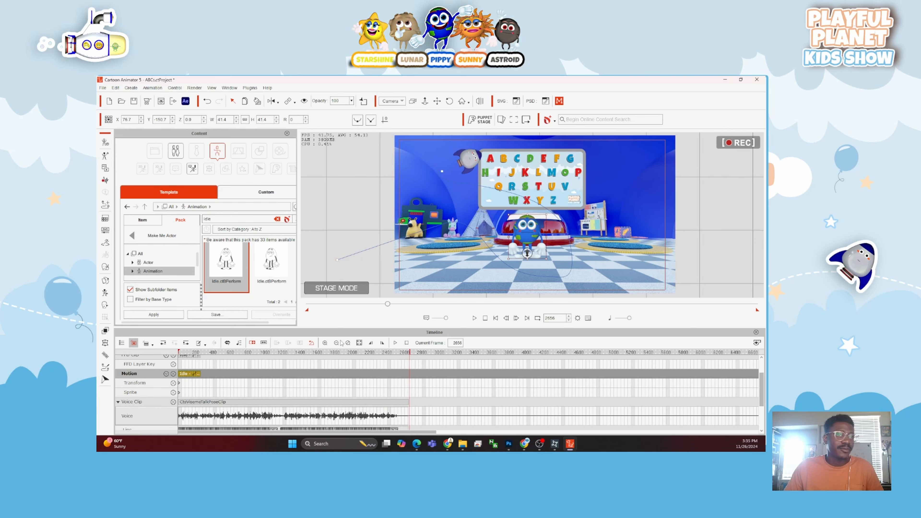
Play the scene from near the start to check Pippy's idle motion against the voice.
left_click_drag(196, 353, 184, 354)
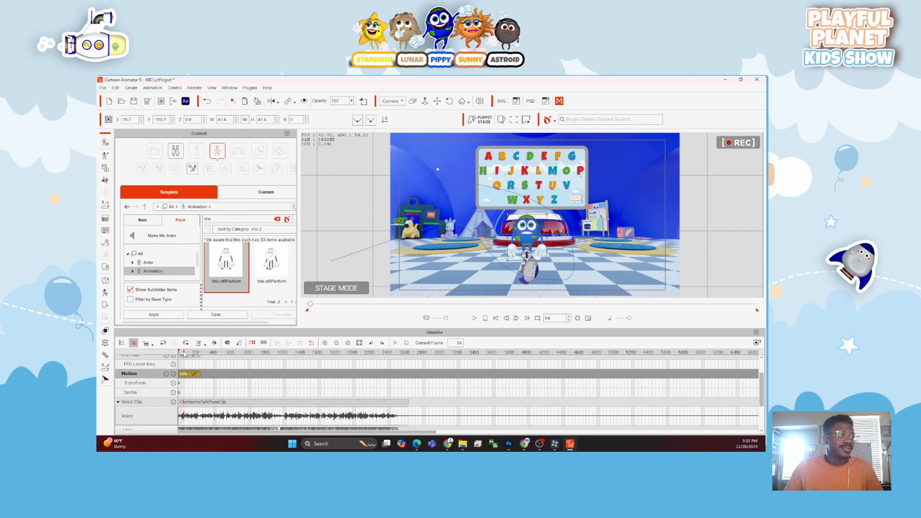
key("space")
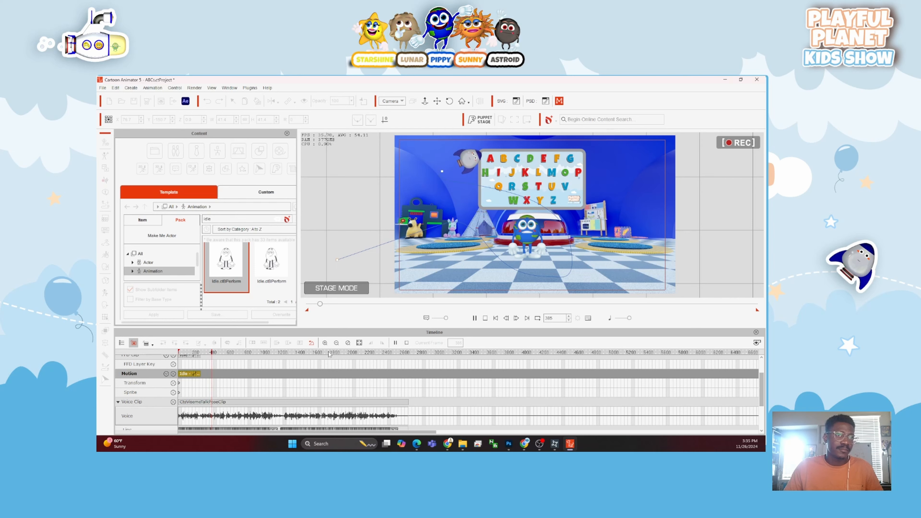
key("space")
Search the Make Me Actor animations for "dance".
left_click(271, 261)
scroll(261, 235, "down", 1)
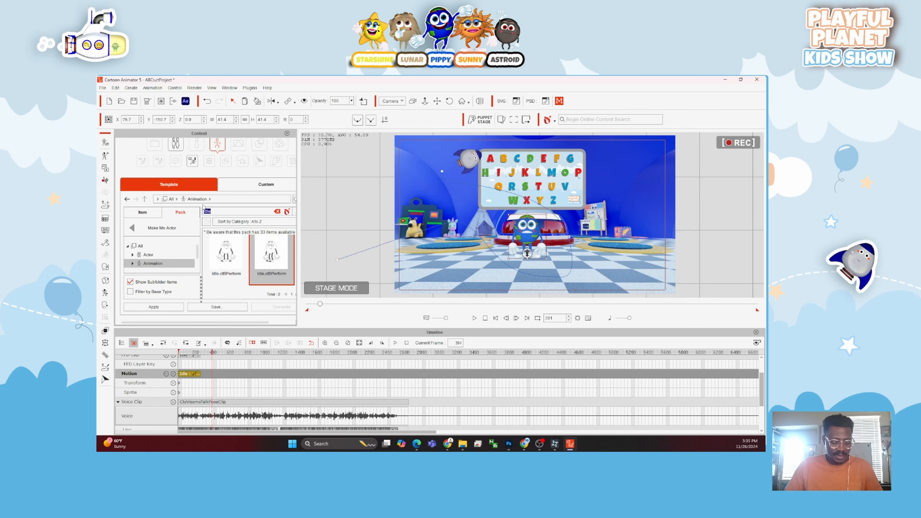
key("Return")
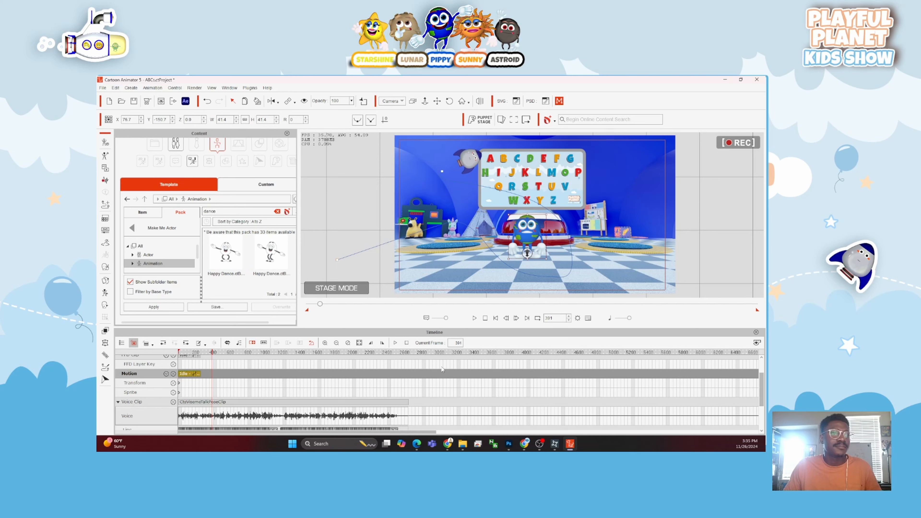
Apply the first Happy Dance performance to Pippy at frame 2664, just after the voice clip ends.
left_click_drag(414, 355, 410, 357)
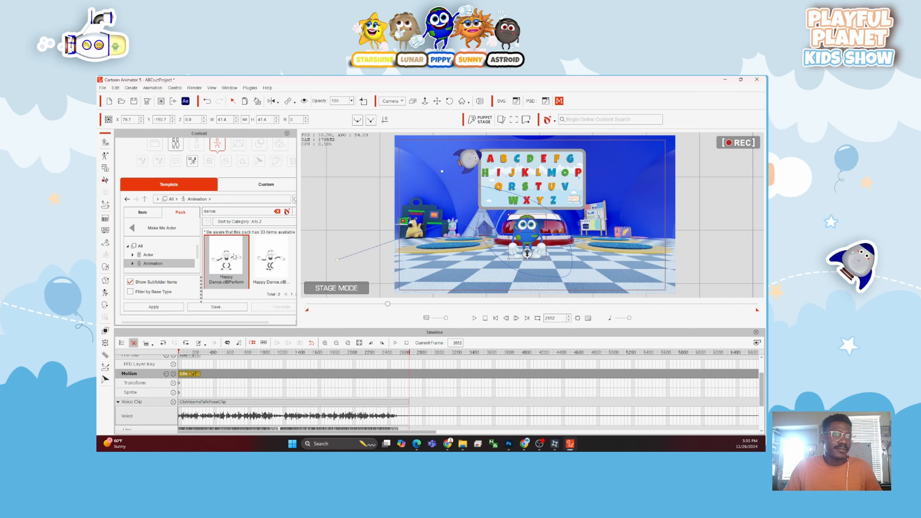
left_click_drag(234, 256, 510, 219)
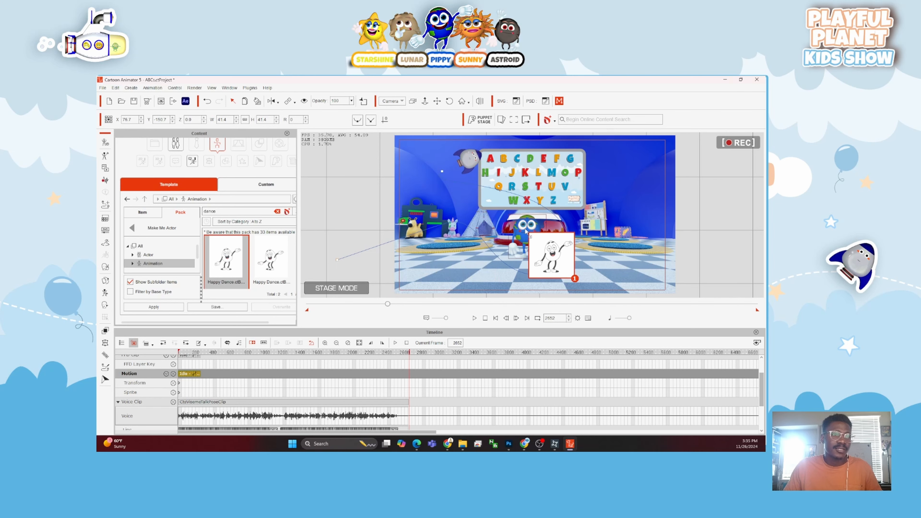
left_click_drag(526, 230, 524, 230)
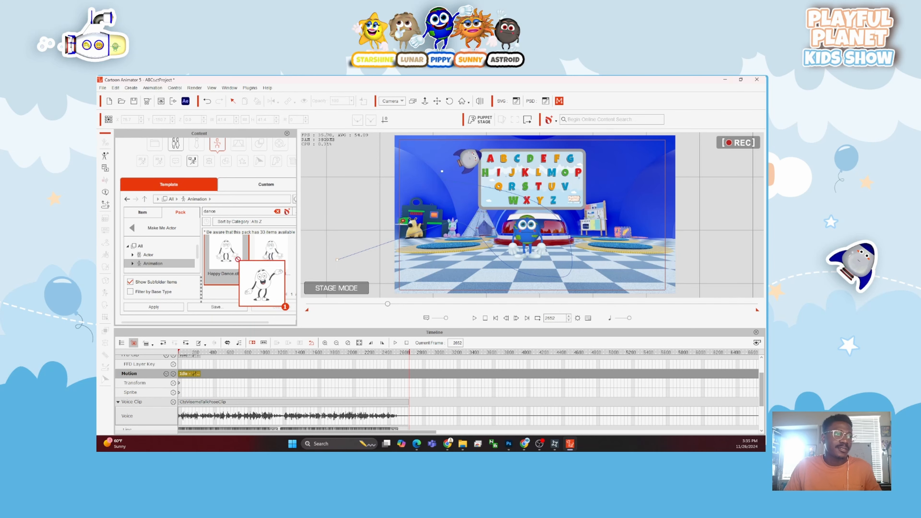
left_click_drag(382, 358, 410, 360)
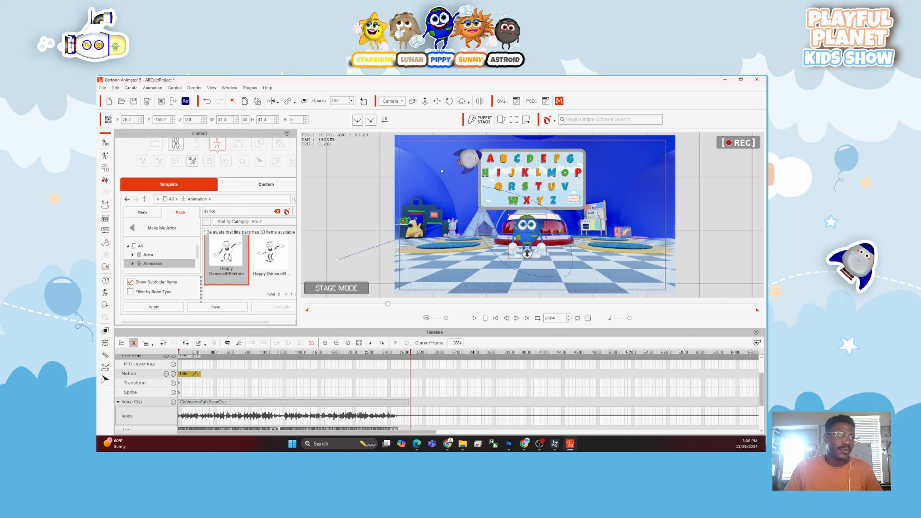
left_click_drag(310, 304, 526, 231)
Play the scene from frame 2664 to check Pippy's Happy Dance.
key("space")
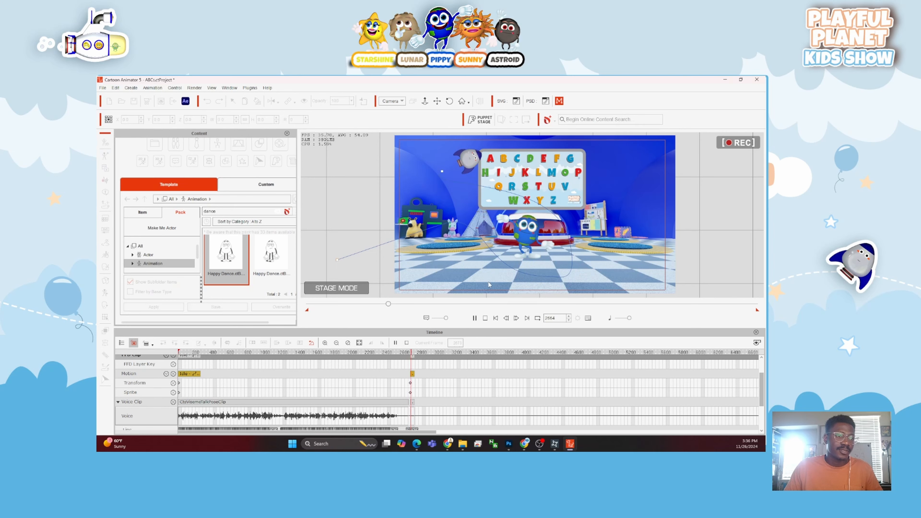
scroll(429, 396, "down", 1)
key("space")
Delete the leftover lip keys beyond the end of Pippy's voice audio, around the Happy Dance.
scroll(429, 396, "down", 2)
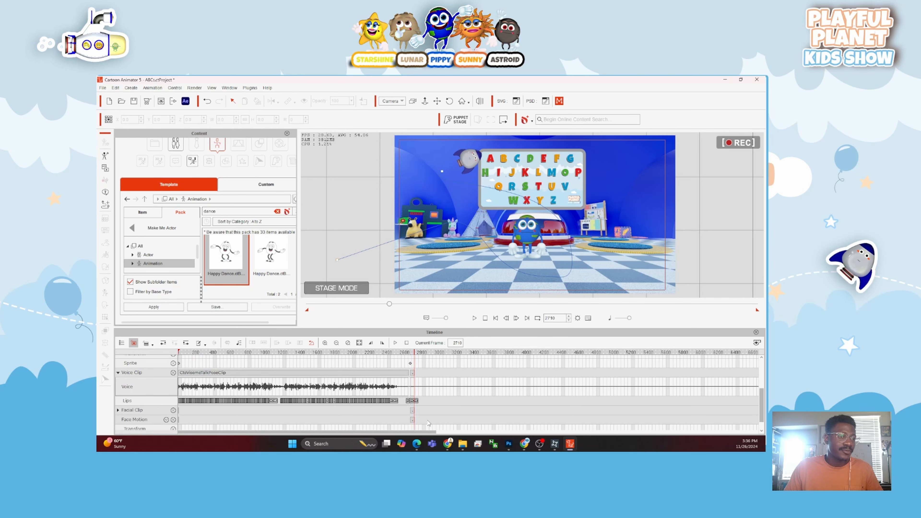
left_click(429, 401)
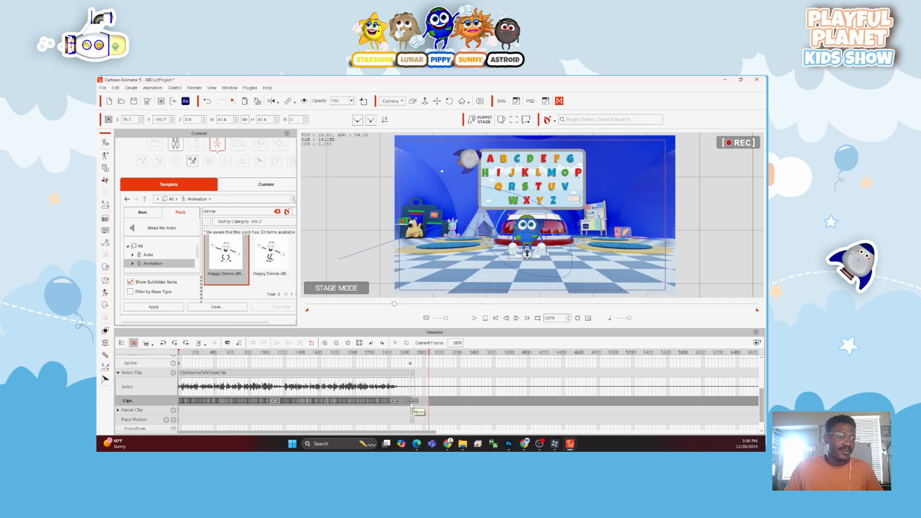
left_click(406, 401)
left_click(417, 401)
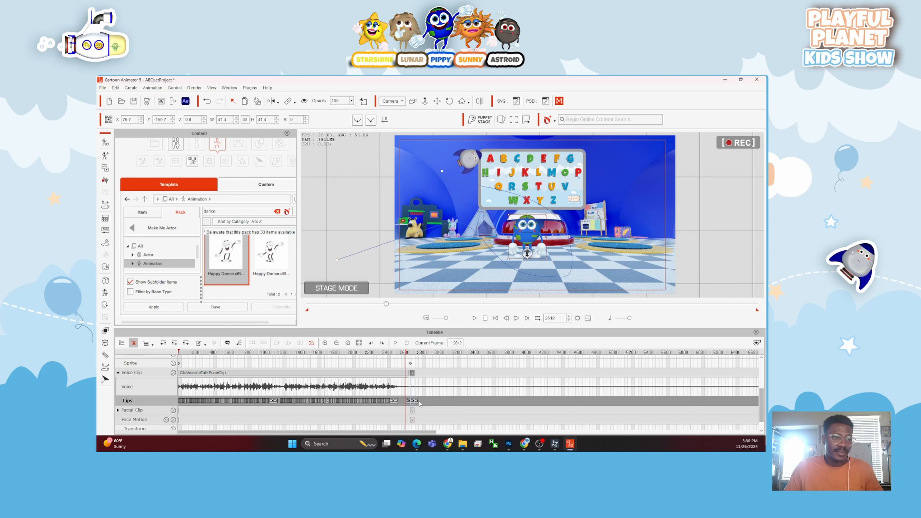
left_click(414, 401)
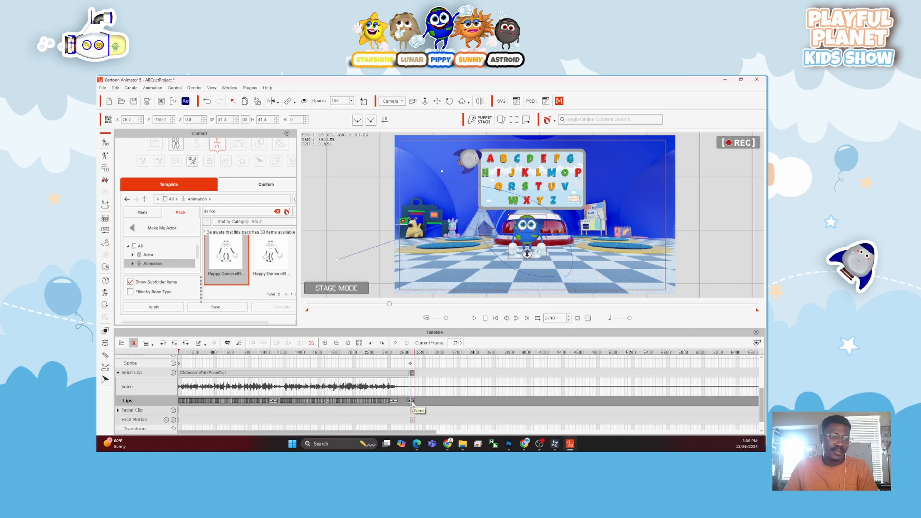
left_click(411, 401)
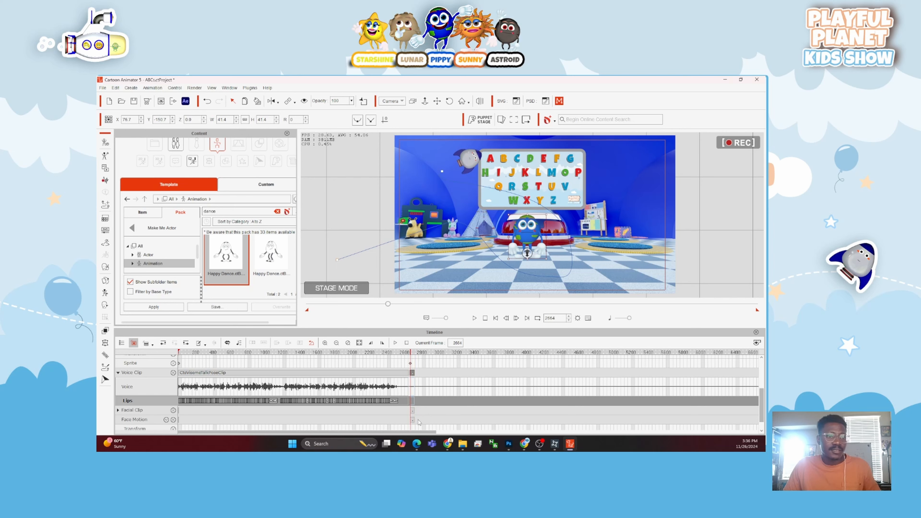
left_click(413, 410)
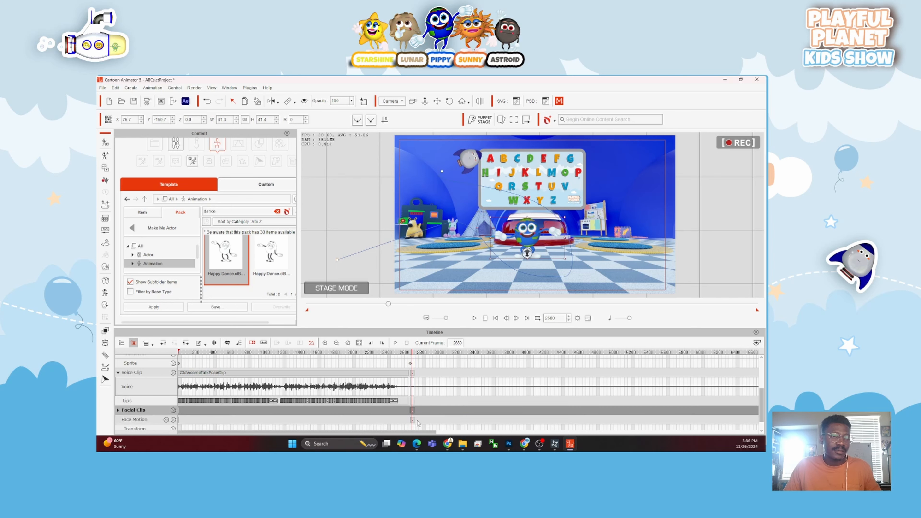
left_click(422, 422)
Try to move Pippy's Happy Dance earlier to frame 2168, and undo the move.
scroll(413, 366, "up", 1)
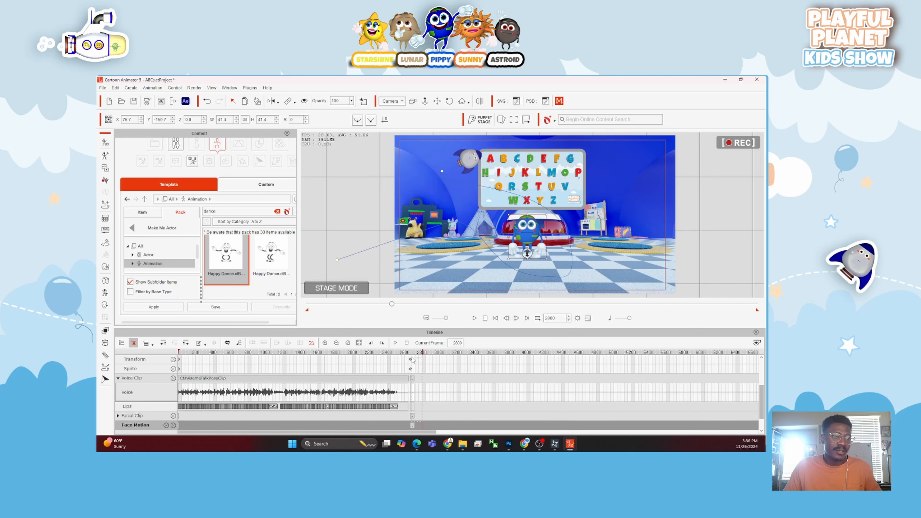
scroll(412, 359, "up", 4)
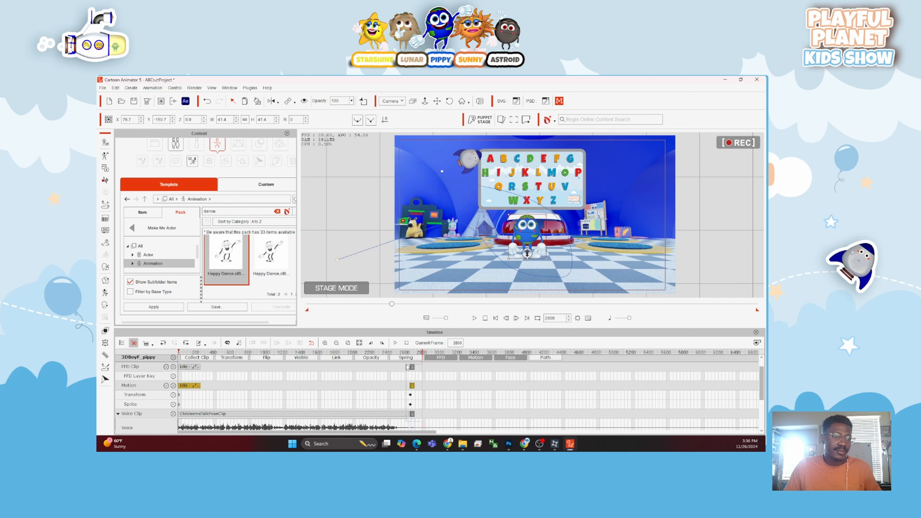
left_click_drag(412, 369, 366, 371)
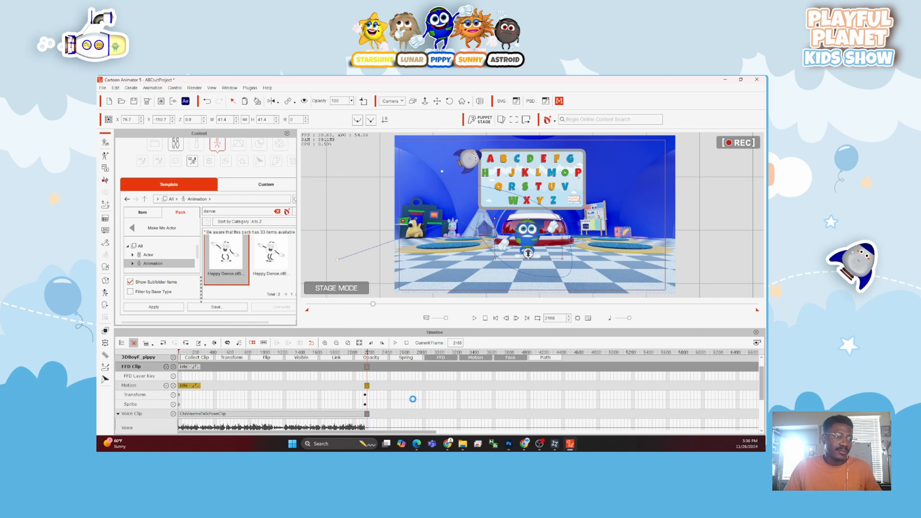
key("ctrl+z")
Delete the leftover voice clip piece beneath the Happy Dance and move the dance to about frame 328, shortly after the Idle clip.
left_click(419, 414)
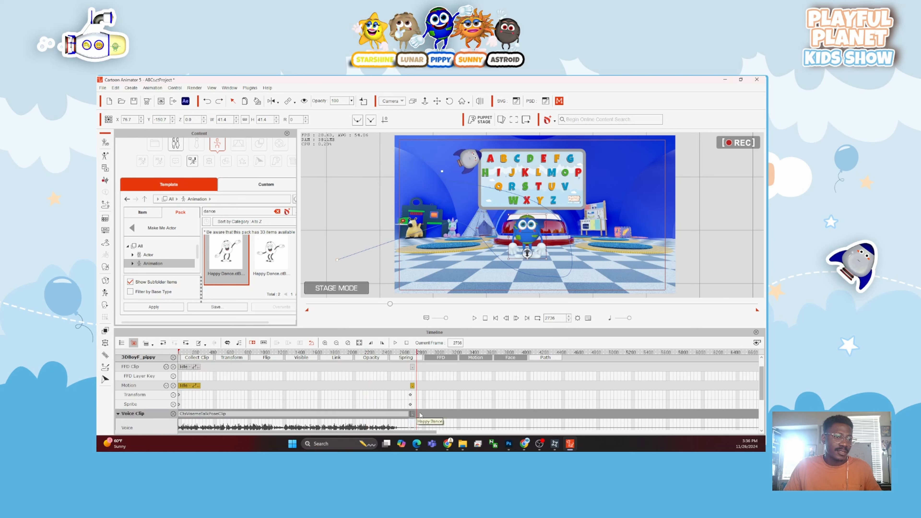
key("Delete")
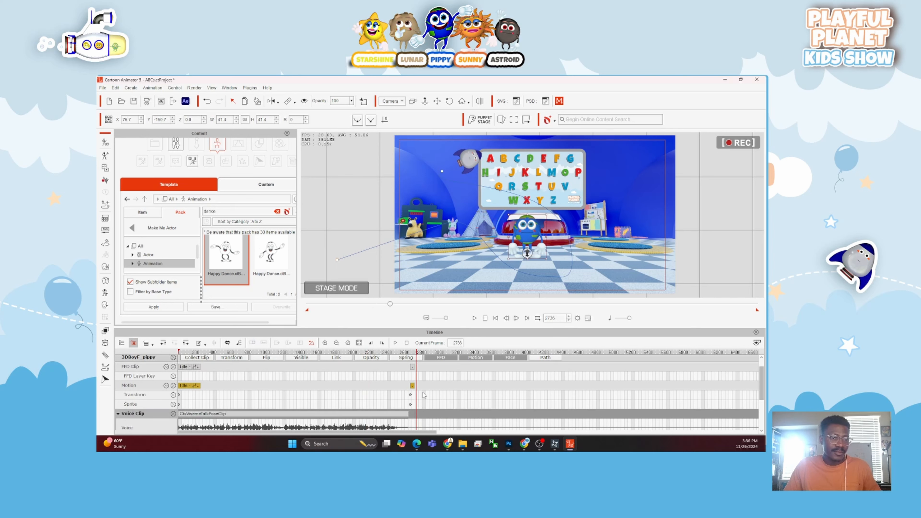
scroll(423, 395, "down", 3)
left_click_drag(419, 413, 209, 381)
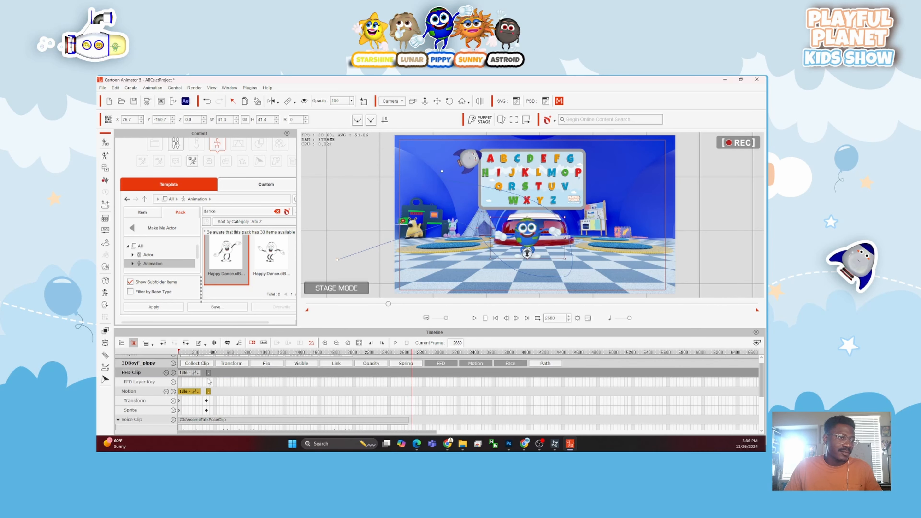
Preview the gap after the Idle clip and move the Happy Dance closer, starting at about frame 278.
left_click(203, 352)
left_click(526, 318)
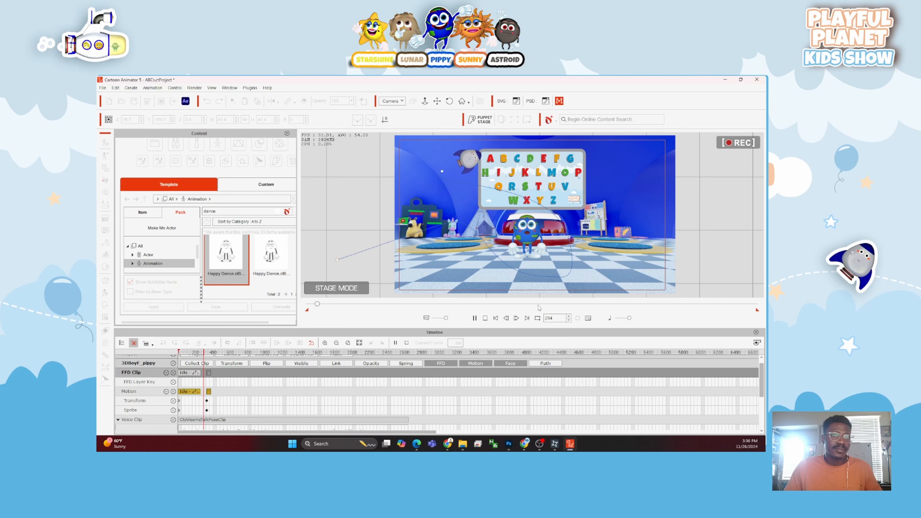
scroll(367, 385, "up", 3)
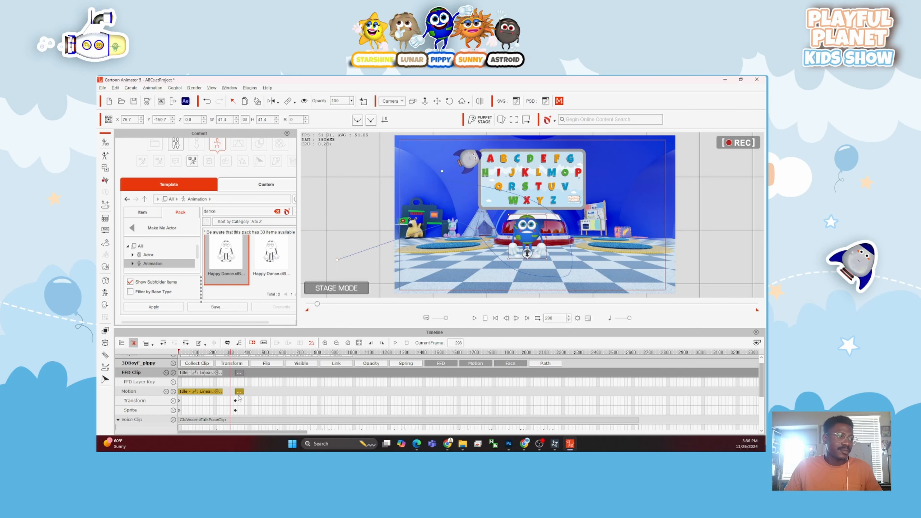
scroll(337, 406, "down", 1)
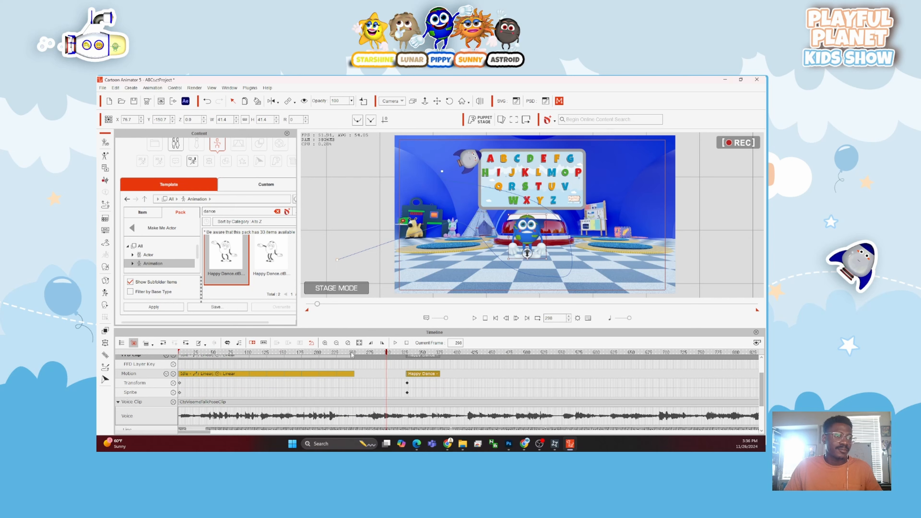
left_click_drag(354, 353, 375, 354)
left_click_drag(413, 379, 386, 379)
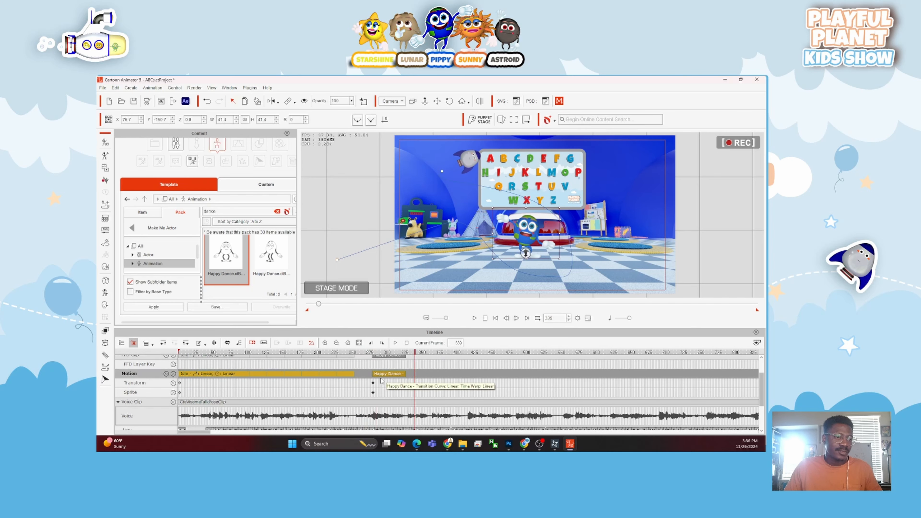
Extend Pippy's Idle FFD and Motion clips up to the start of the Happy Dance, and play the transition.
left_click(380, 383)
scroll(362, 380, "up", 2)
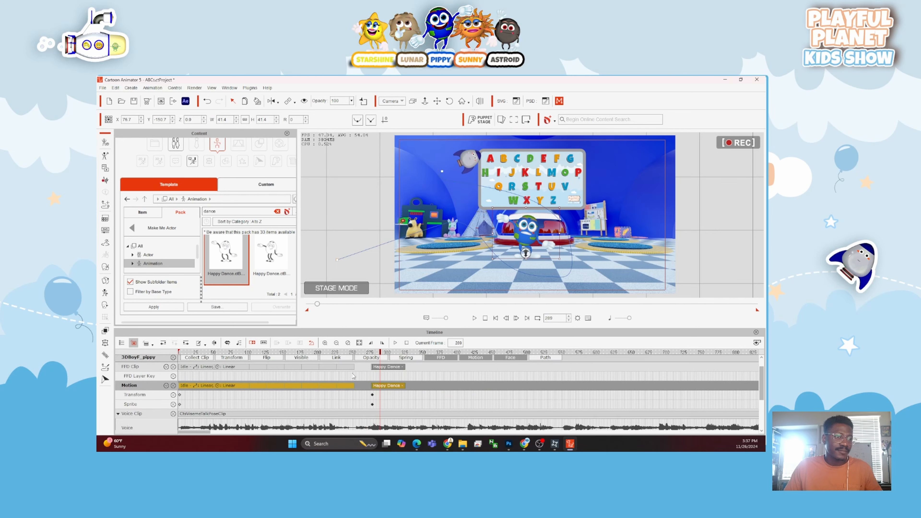
left_click(364, 380)
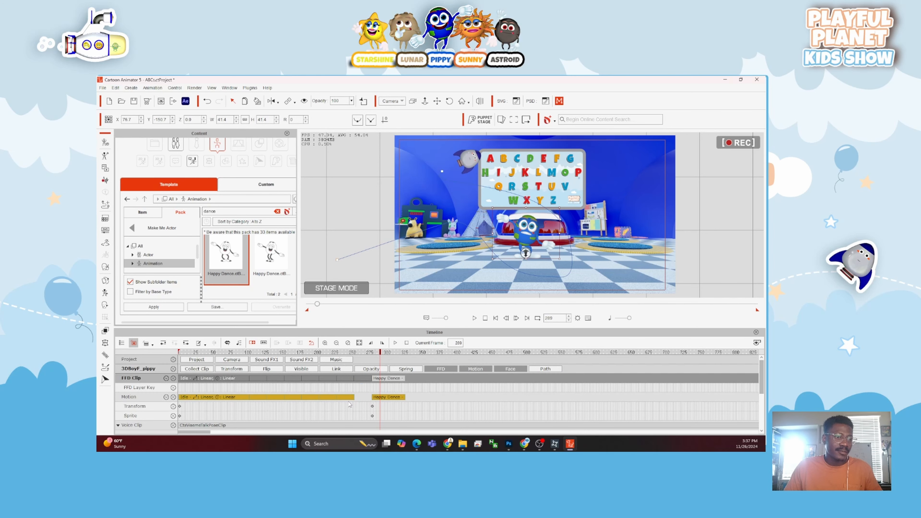
left_click(360, 399)
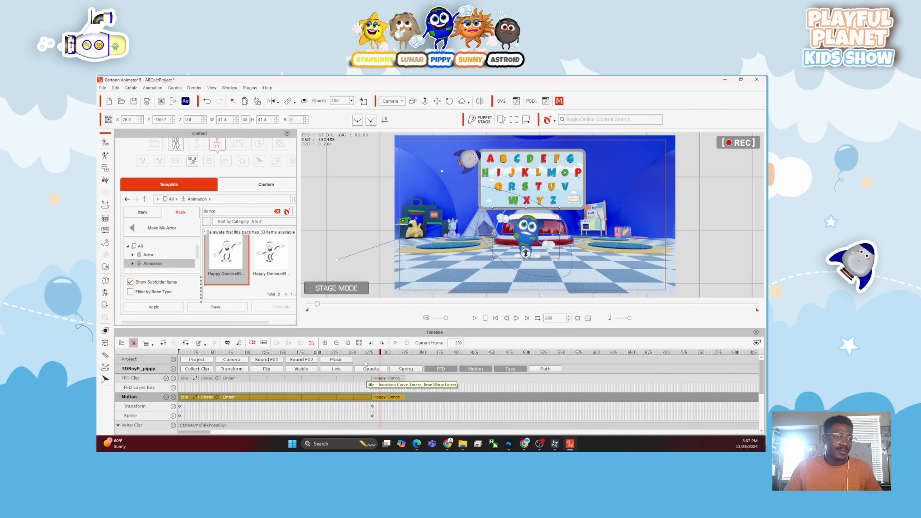
key("space")
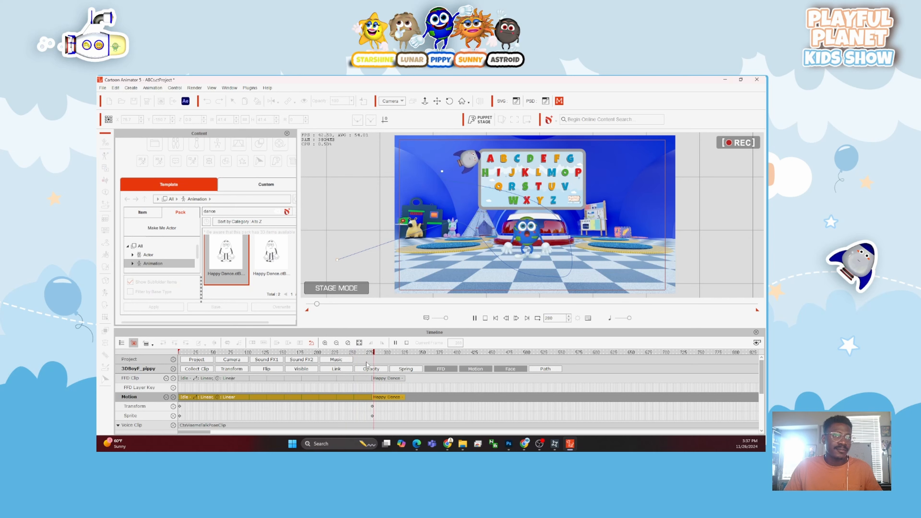
key("space")
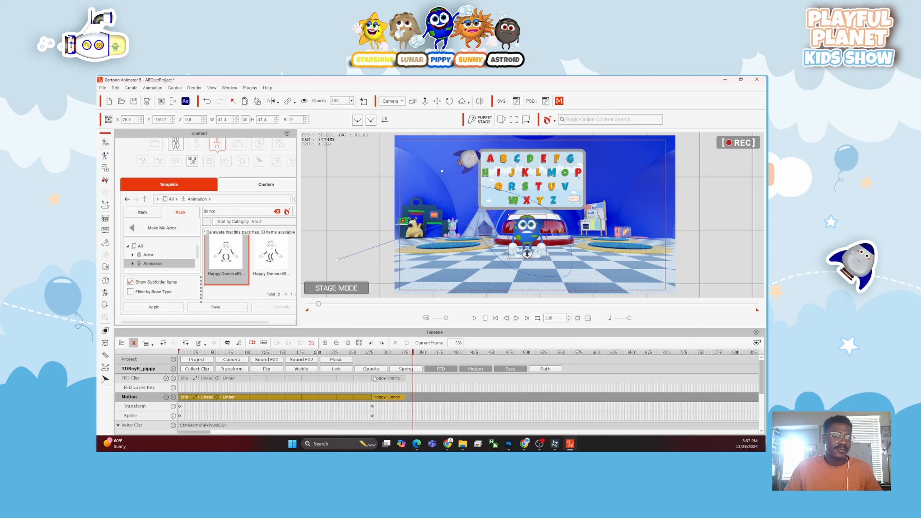
Extend Pippy's Happy Dance FFD and Motion clips to about frame 650 so the dance loops.
left_click_drag(404, 377, 597, 375)
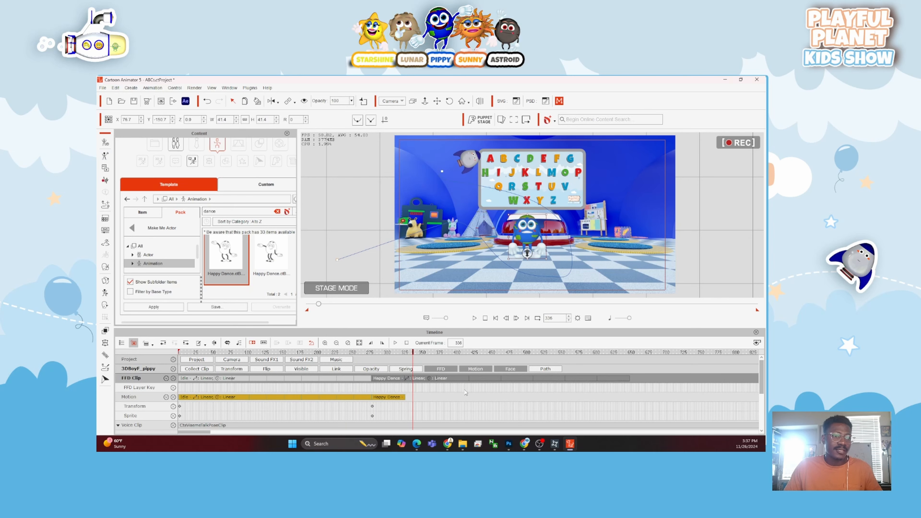
left_click(405, 399)
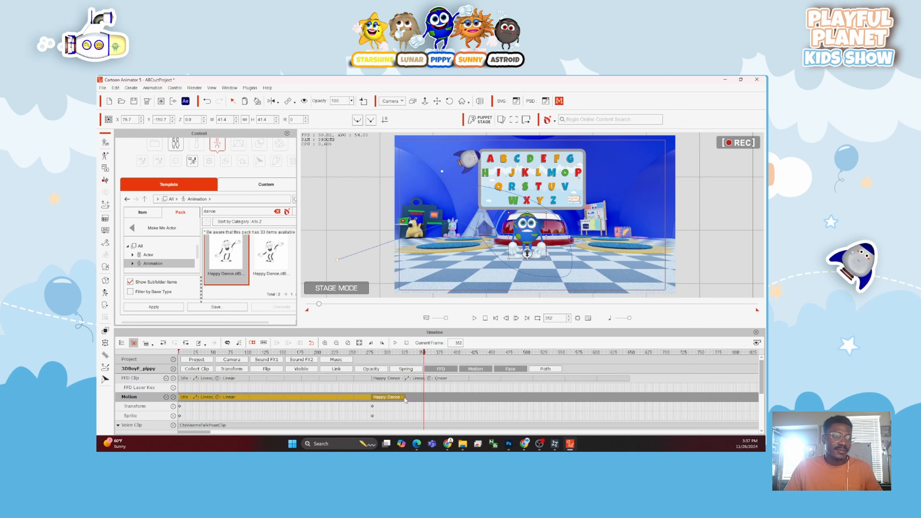
left_click_drag(405, 399, 630, 391)
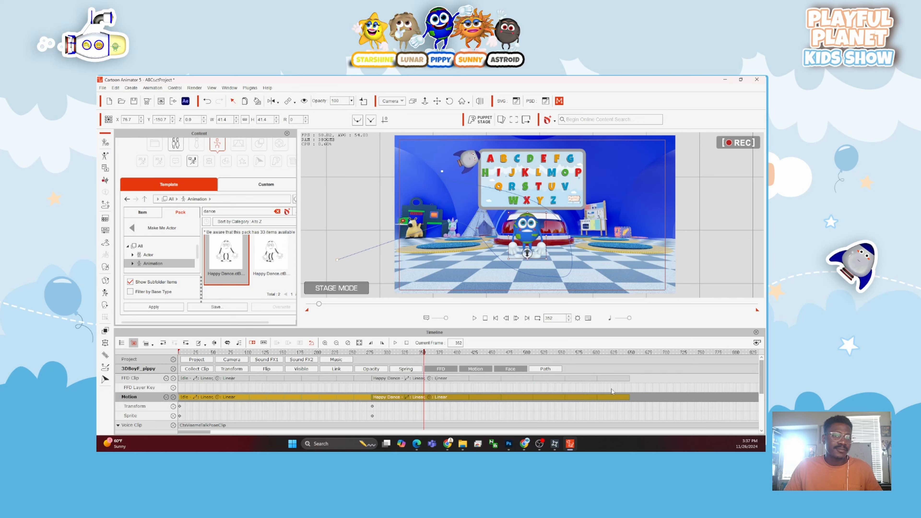
Play the scene through the looped Happy Dance to check it against the voice.
key("space")
scroll(471, 401, "down", 5)
key("space")
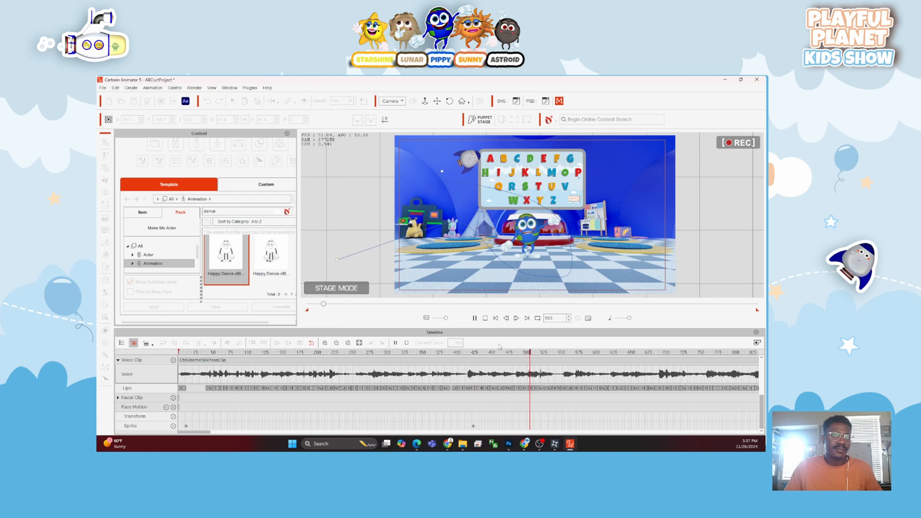
key("space")
Extend the Happy Dance Motion and FFD clips further, to about frame 1110.
scroll(516, 406, "up", 3)
scroll(516, 406, "up", 2)
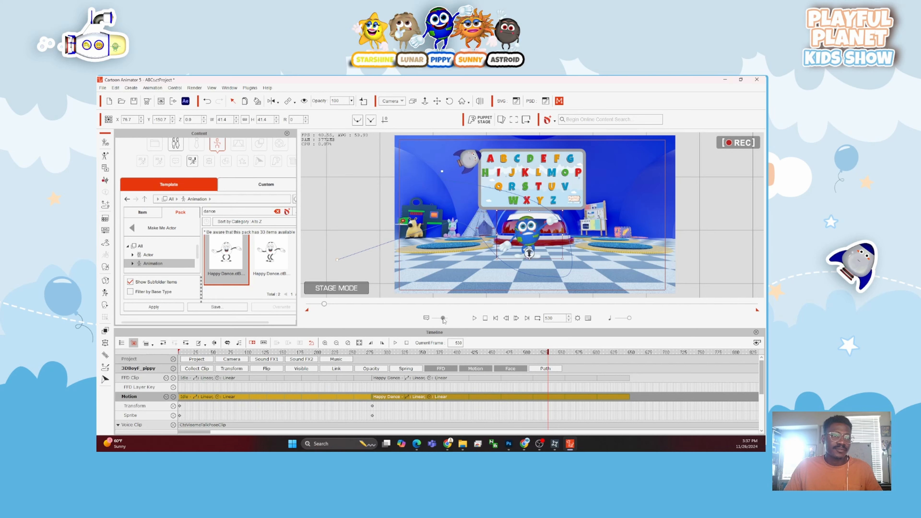
scroll(546, 385, "down", 4)
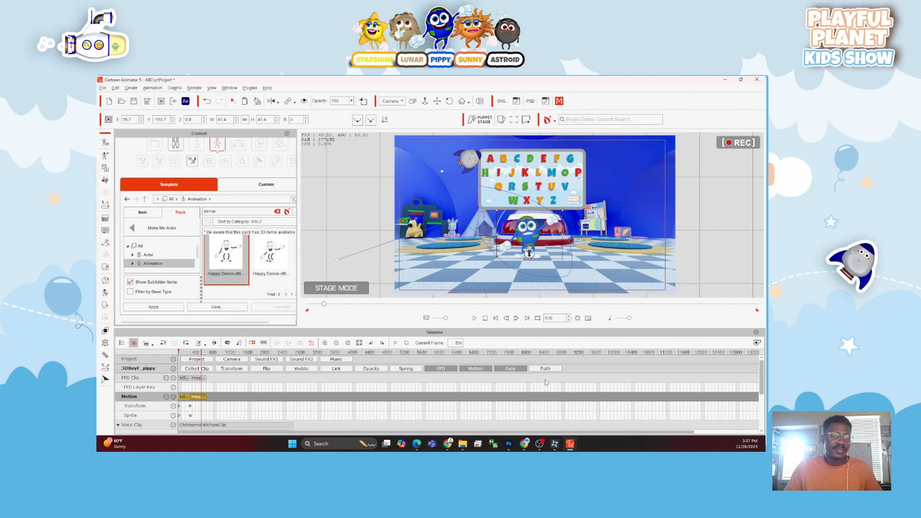
scroll(438, 389, "down", 3)
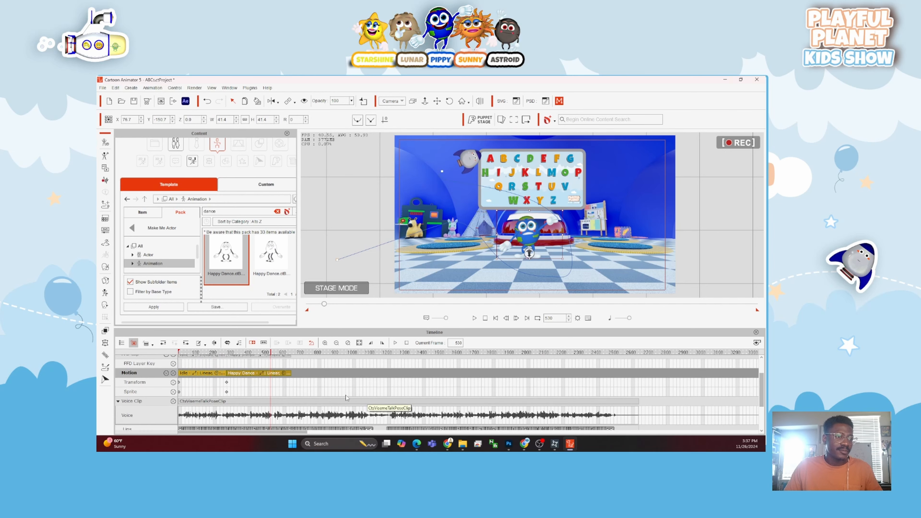
scroll(348, 401, "down", 2)
scroll(327, 392, "up", 3)
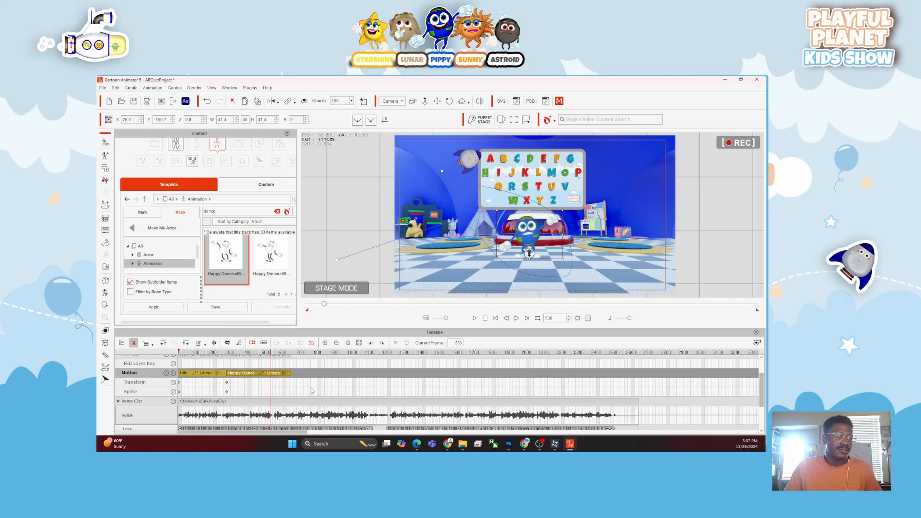
left_click_drag(289, 385, 359, 388)
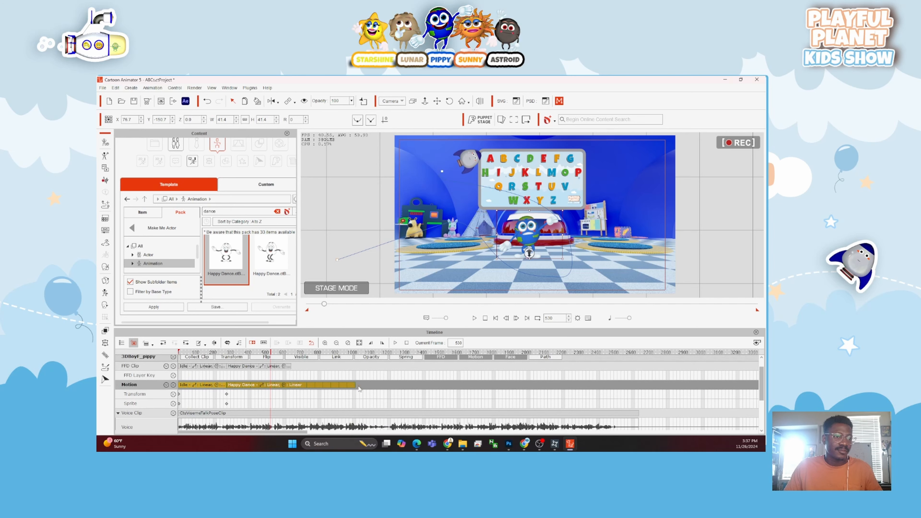
left_click_drag(292, 366, 364, 368)
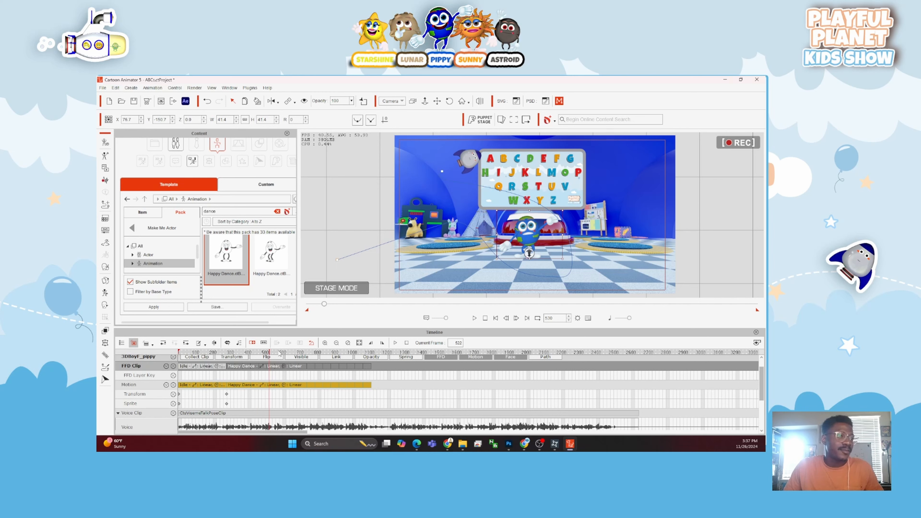
Play the scene past the end of the extended Happy Dance and return to frame 22 near the start.
key("space")
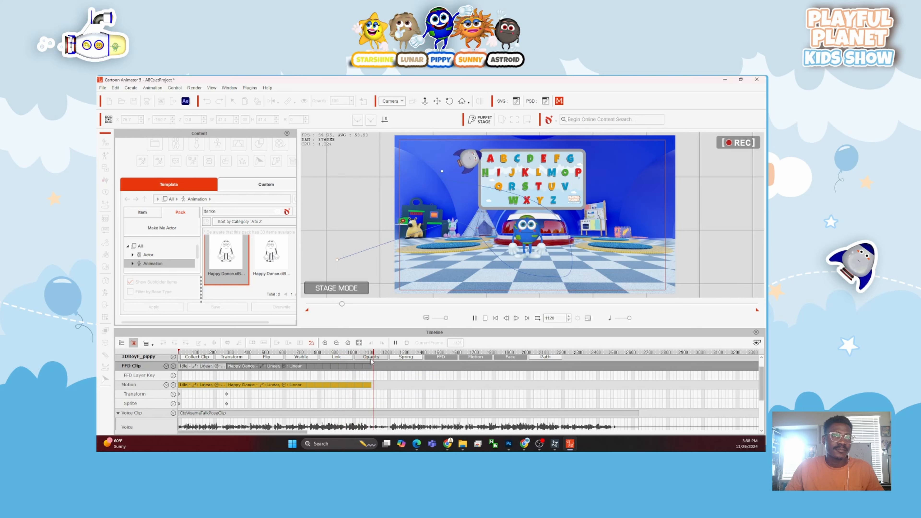
key("space")
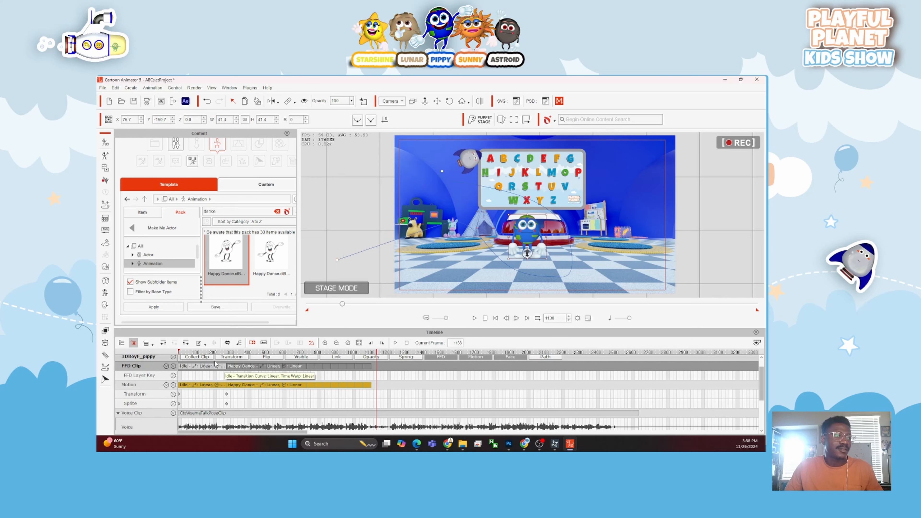
left_click(225, 384)
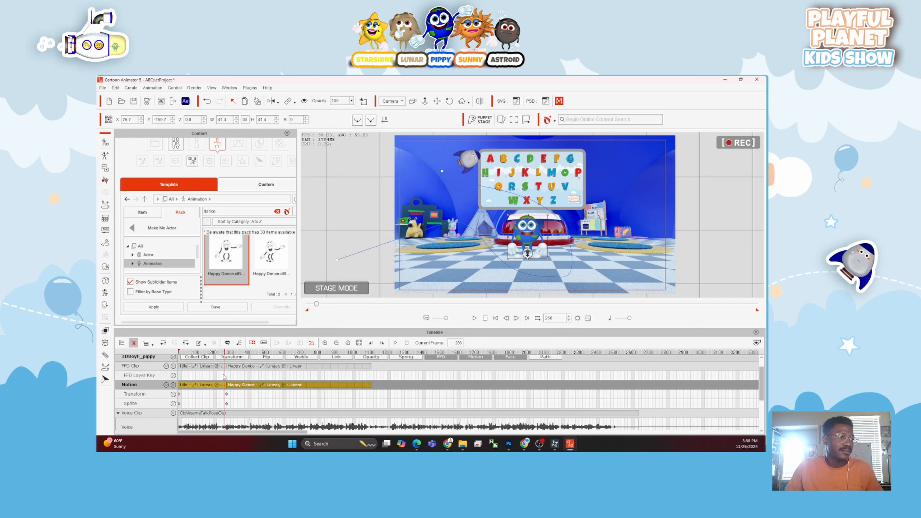
left_click(222, 394)
left_click(182, 394)
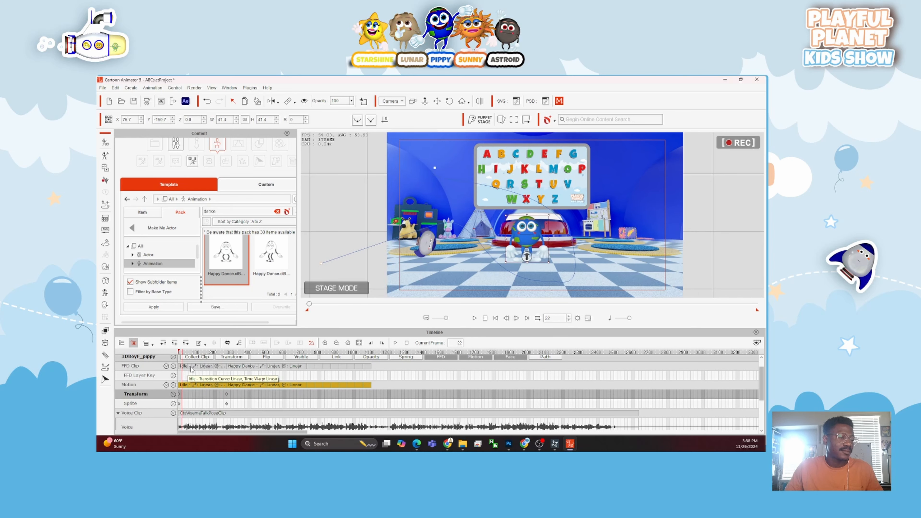
Examine the Idle and Happy Dance clips in Pippy's FFD and Motion tracks, ending around frame 458.
left_click(211, 387)
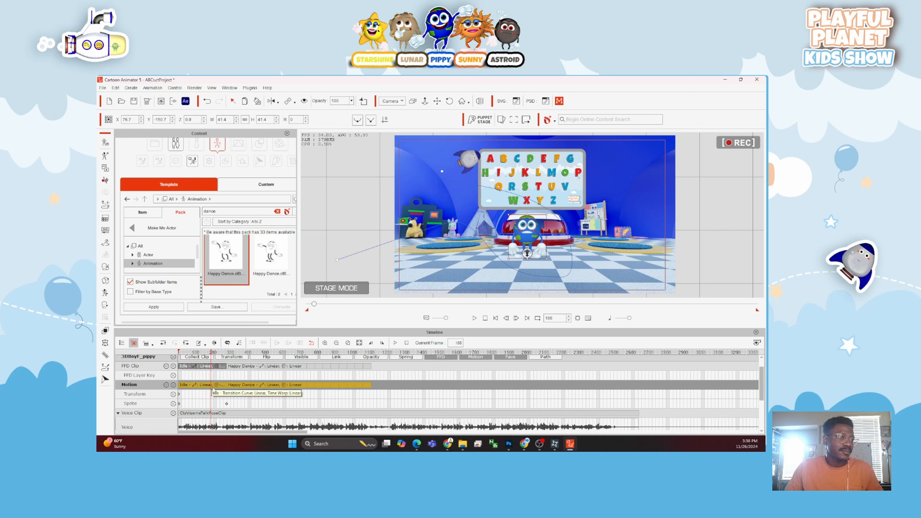
left_click(207, 367)
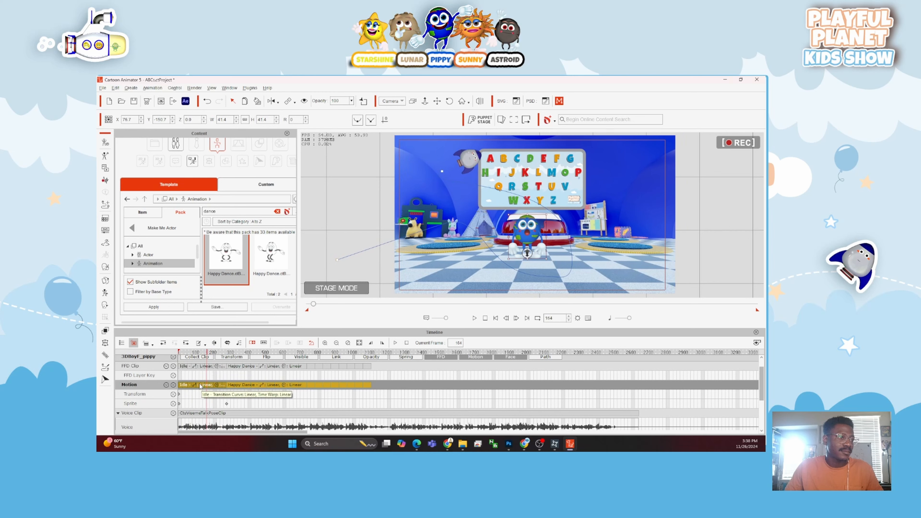
scroll(249, 386, "up", 1)
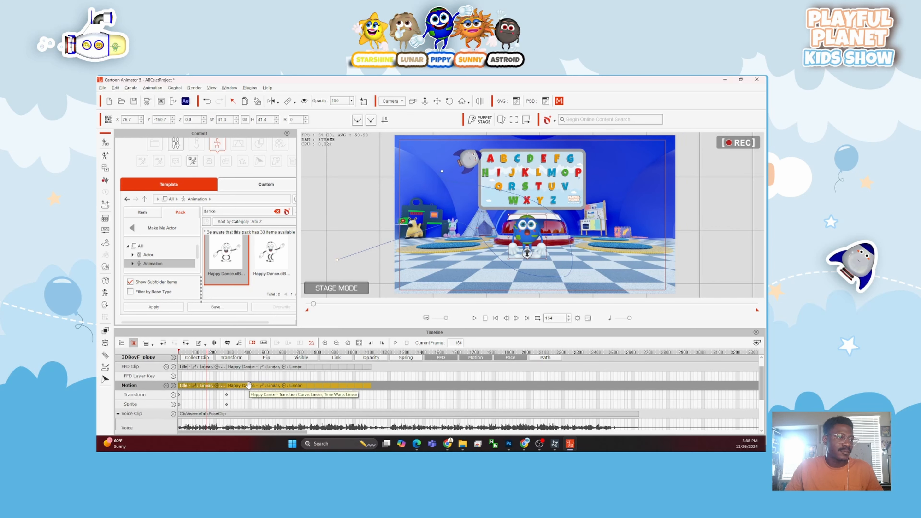
left_click(250, 386)
scroll(232, 390, "right", 1)
left_click(212, 391)
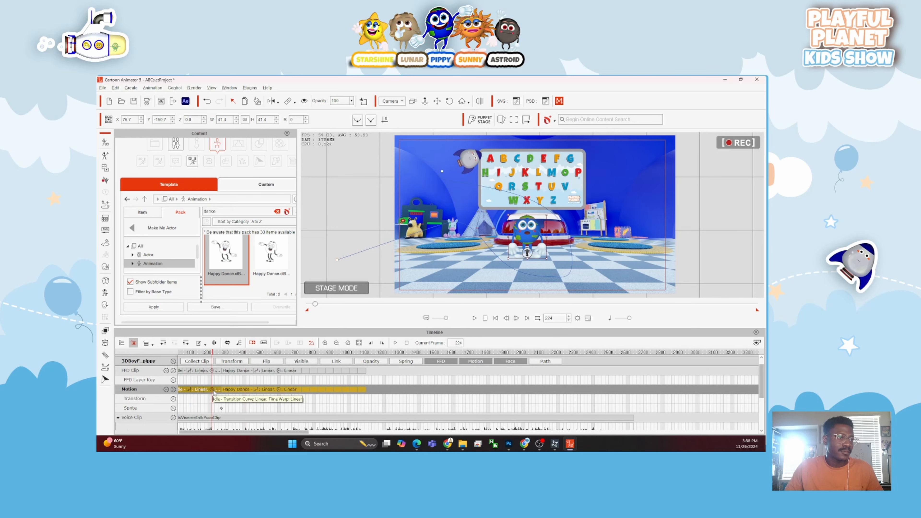
scroll(224, 390, "left", 1)
left_click_drag(258, 390, 243, 389)
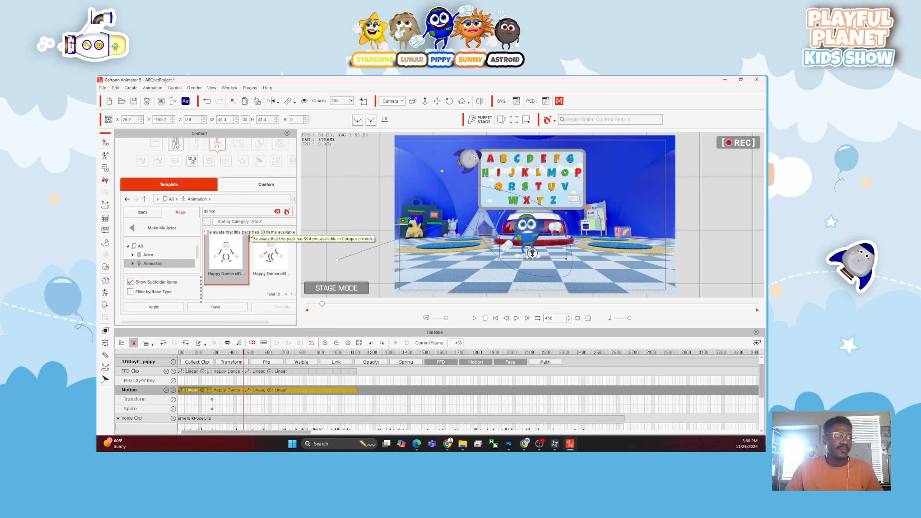
Clear the dance search in the animation library and select the Emphasize animation.
left_click(270, 221)
left_click(269, 222)
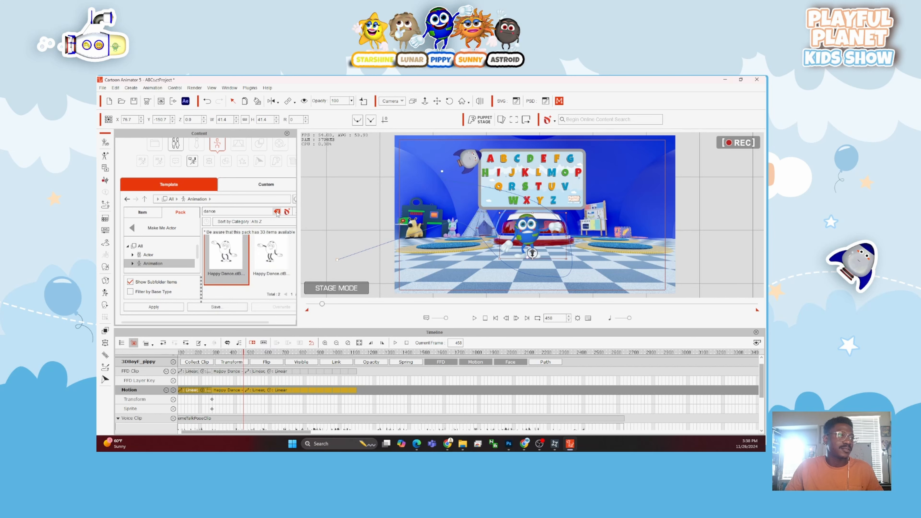
left_click(277, 211)
left_click(275, 266)
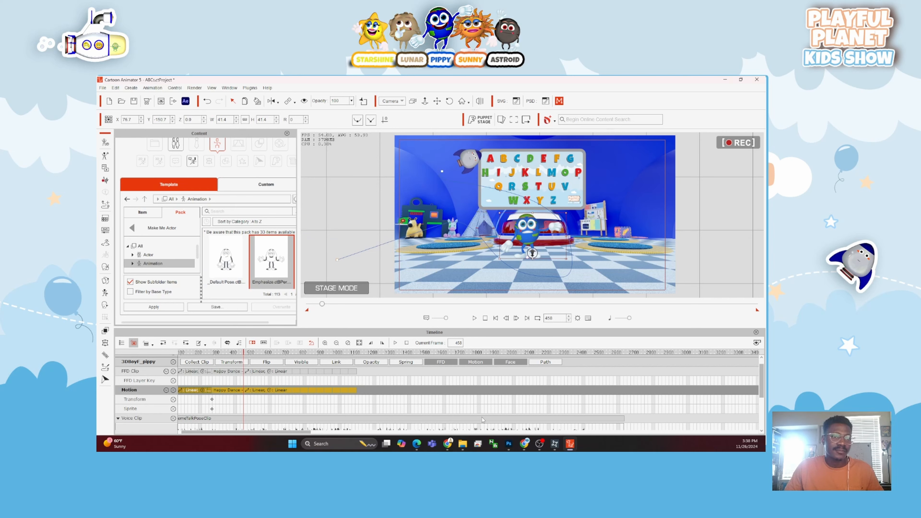
Apply the Emphasize animation to Pippy at frame 2650, where the voice clip ends, dismissing any message.
left_click_drag(297, 434, 328, 432)
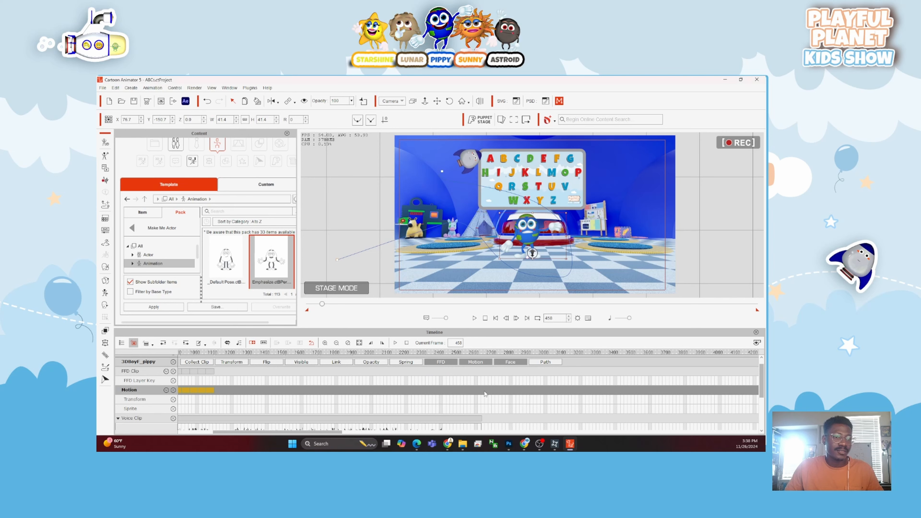
scroll(484, 394, "down", 2)
left_click_drag(484, 353, 483, 356)
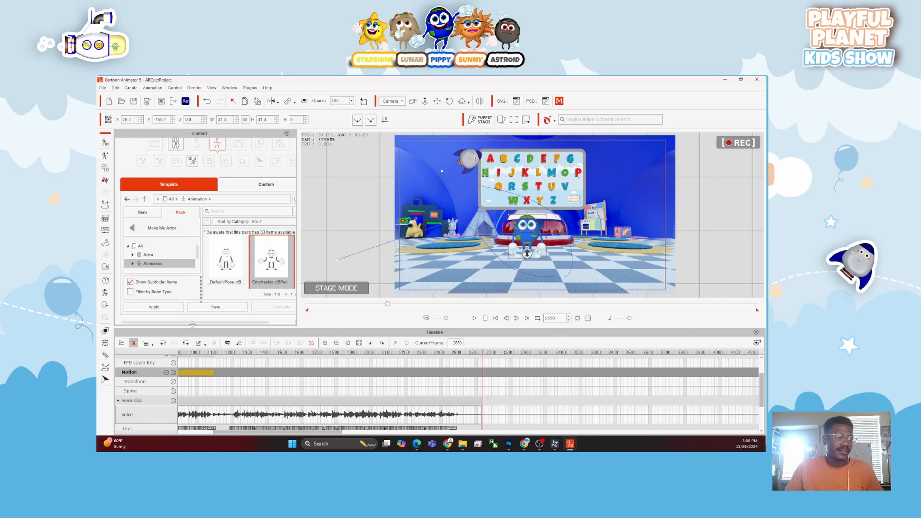
left_click_drag(271, 260, 524, 240)
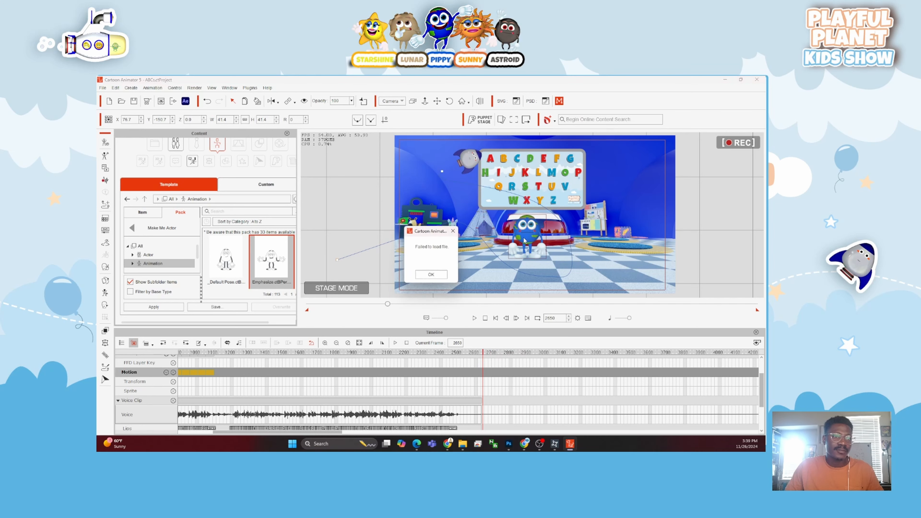
left_click(443, 273)
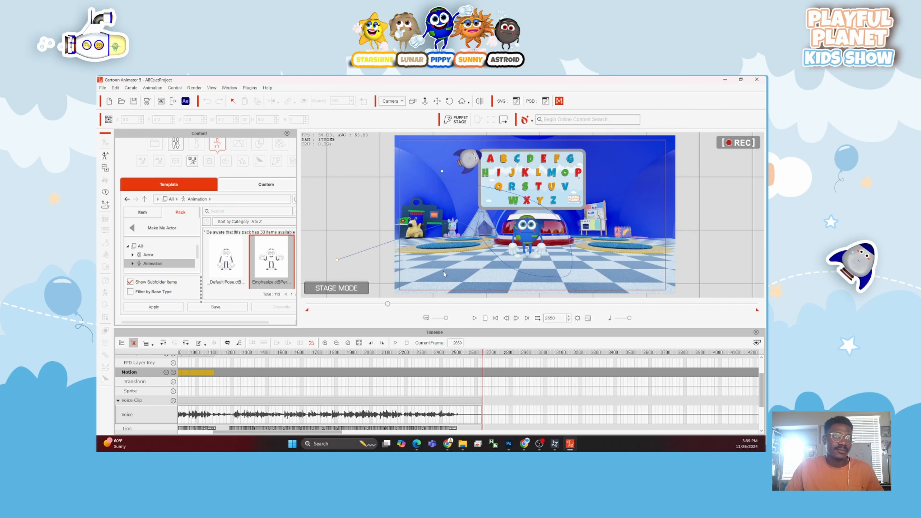
left_click(528, 238)
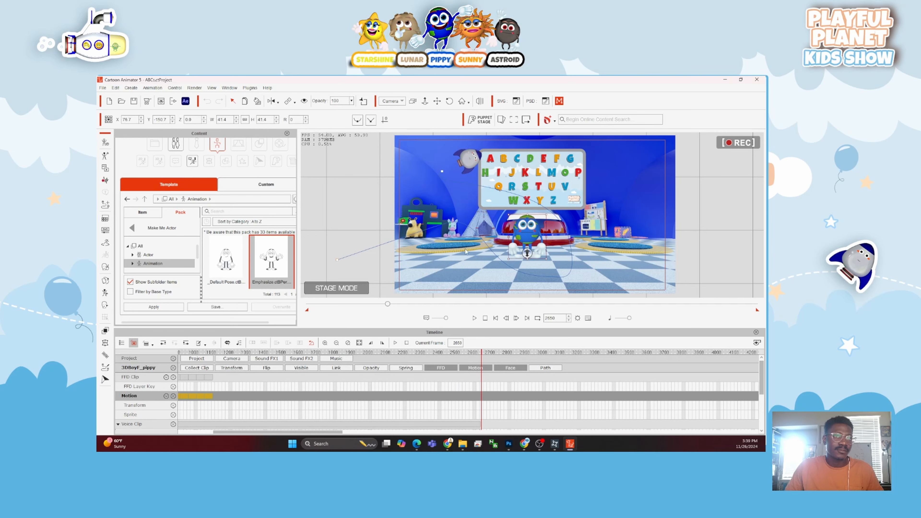
left_click_drag(465, 249, 516, 233)
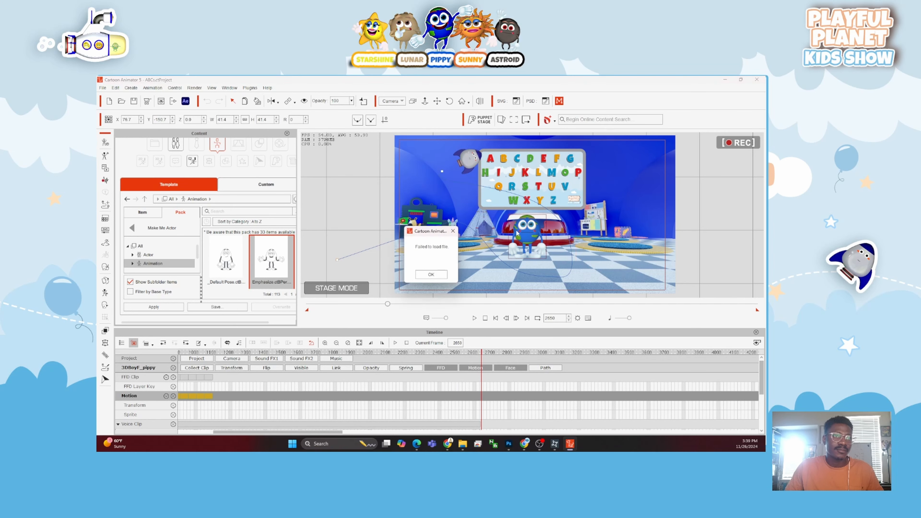
left_click(430, 274)
Examine the Facial Clip and Face Motion clips near frame 2680, play that section and check Pippy's Motion track.
scroll(467, 395, "down", 3)
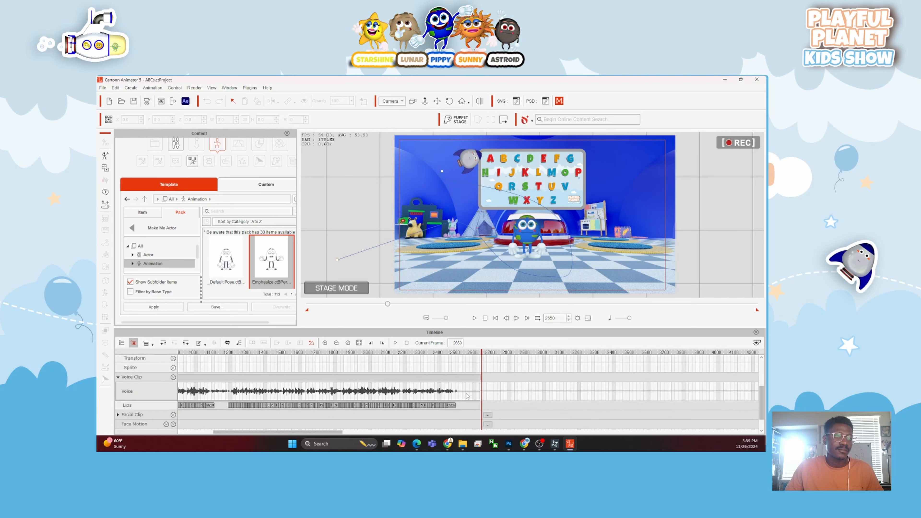
scroll(489, 409, "up", 1)
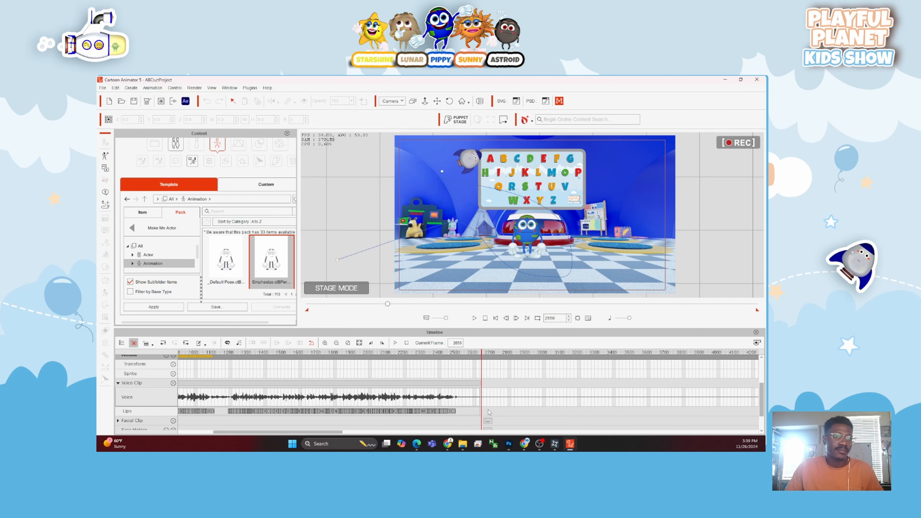
left_click(488, 413)
scroll(497, 410, "down", 1)
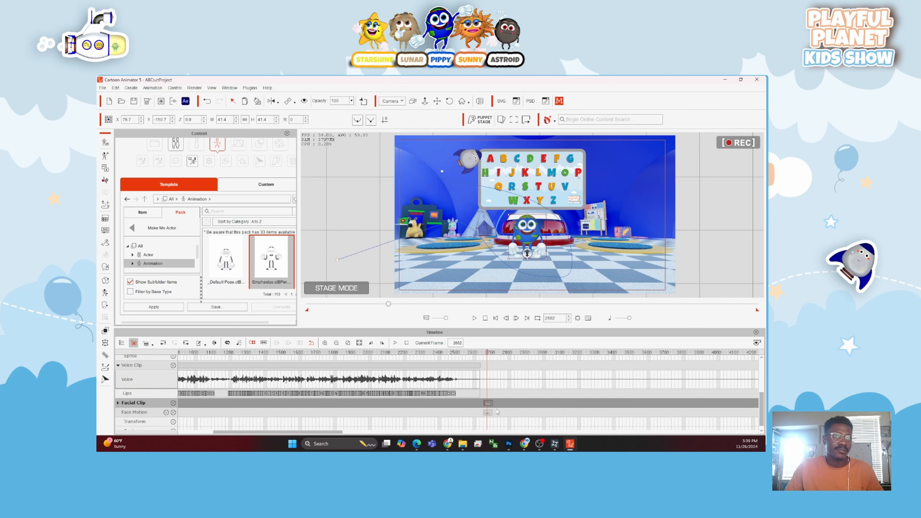
left_click_drag(499, 410, 485, 397)
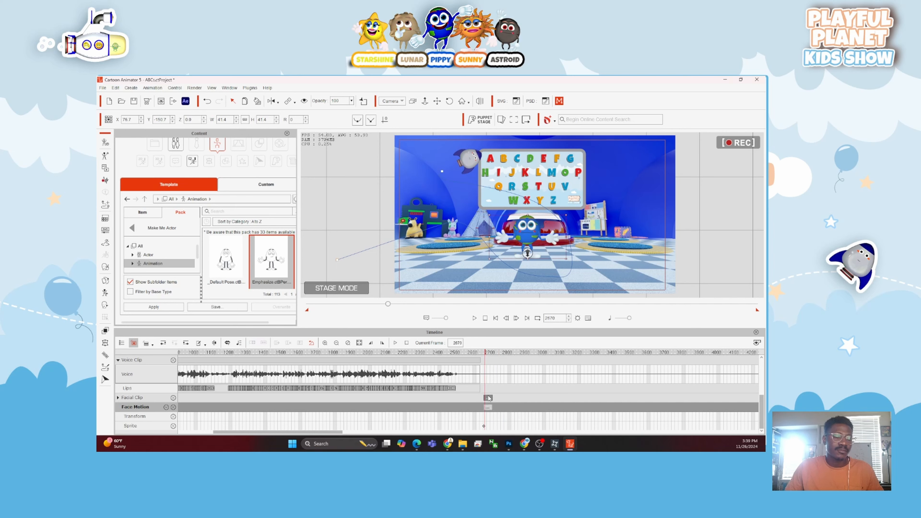
key("space")
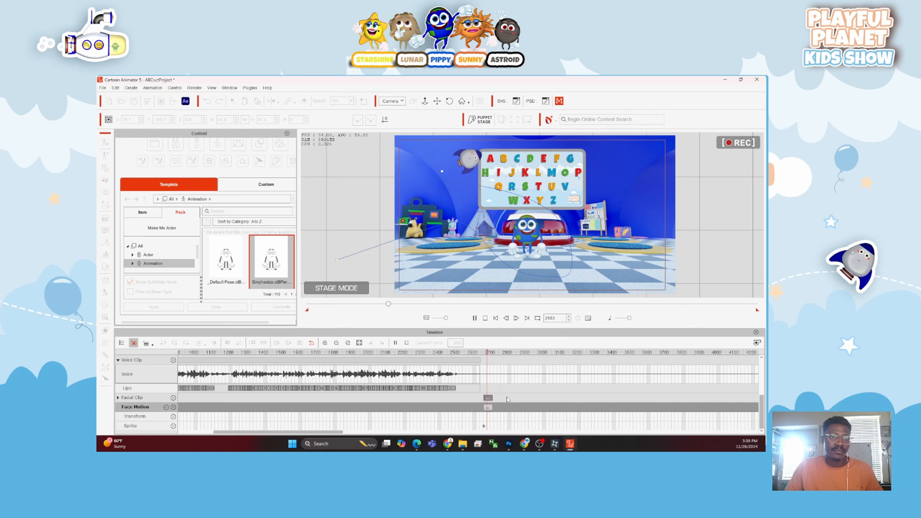
key("space")
scroll(495, 400, "up", 3)
scroll(495, 400, "up", 1)
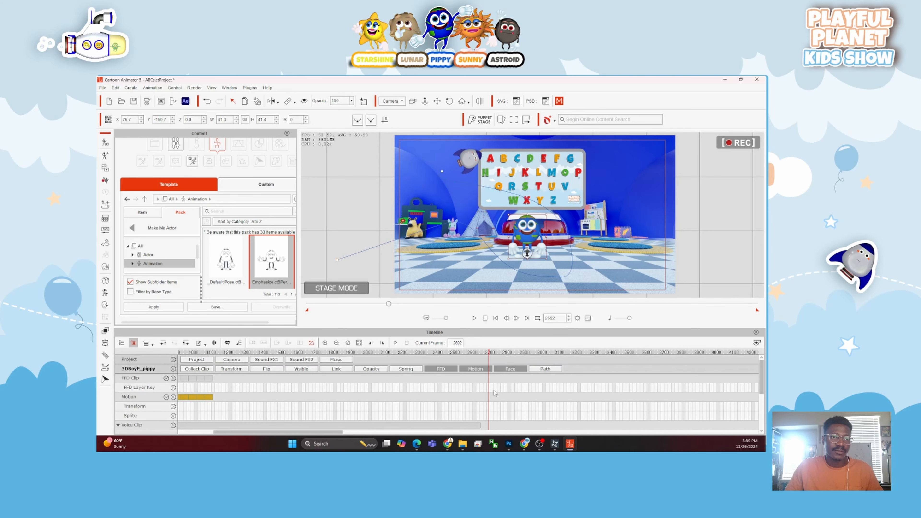
scroll(489, 392, "down", 4)
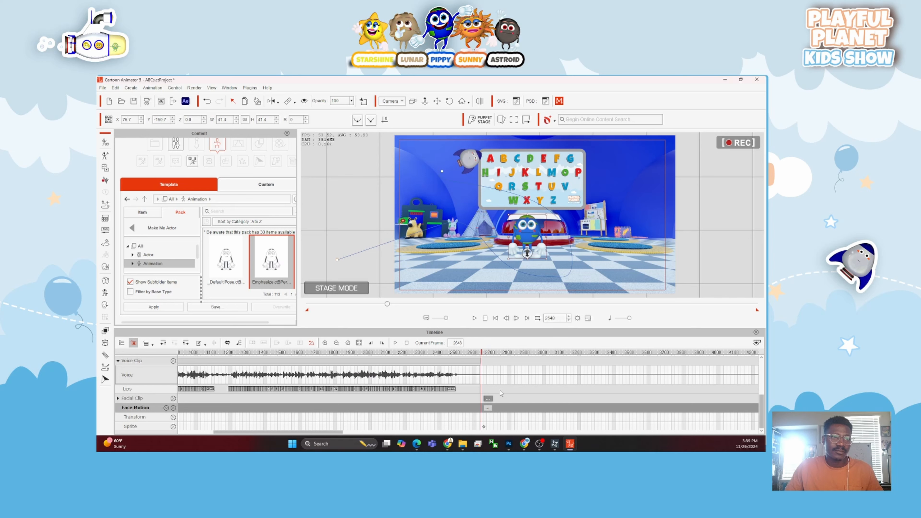
Delete the Facial Clip and Face Motion clips located just after the end of Pippy's voice clip.
left_click_drag(507, 394, 478, 432)
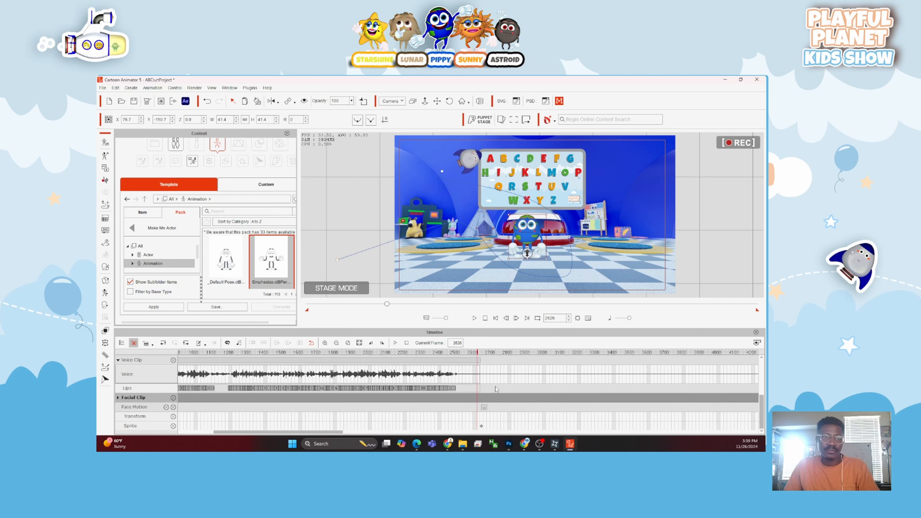
left_click(492, 406)
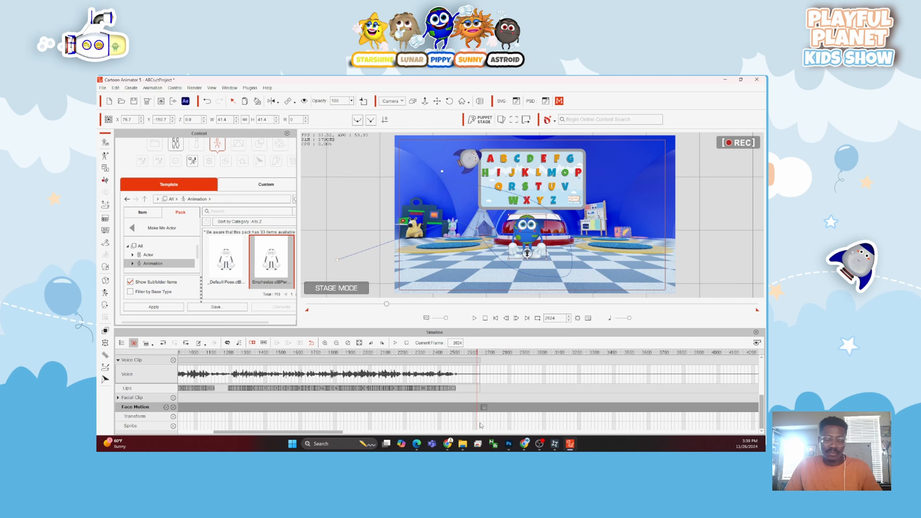
key("Delete")
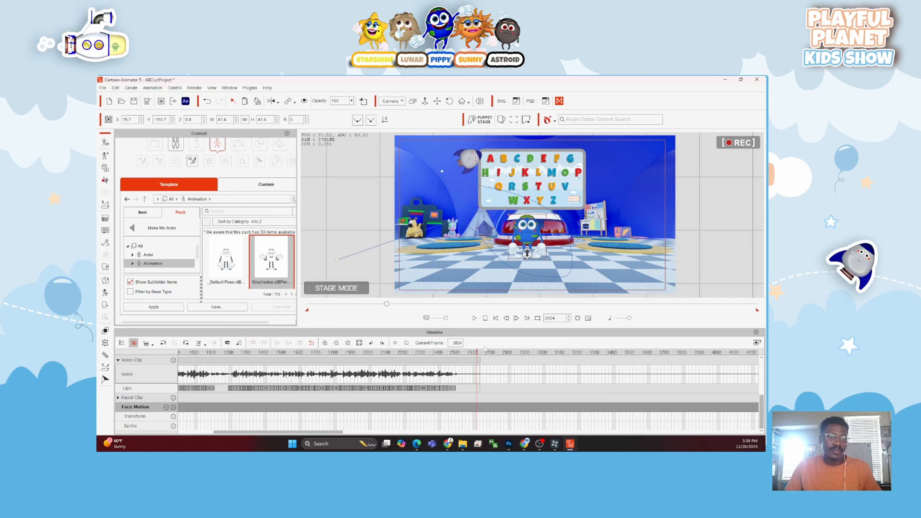
Compare Pippy's pose at frames 2676 and 2646, and hide and reshow the Motion track to refresh its clips.
left_click(487, 354)
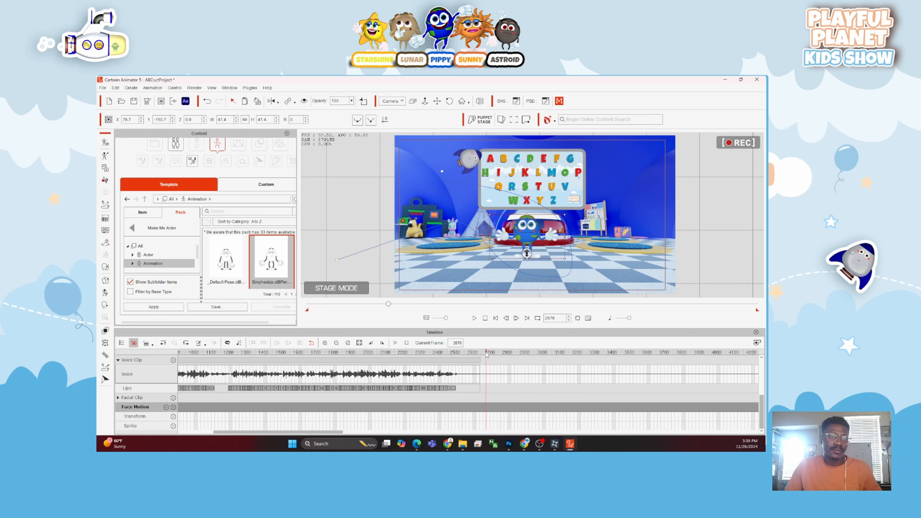
left_click(472, 355)
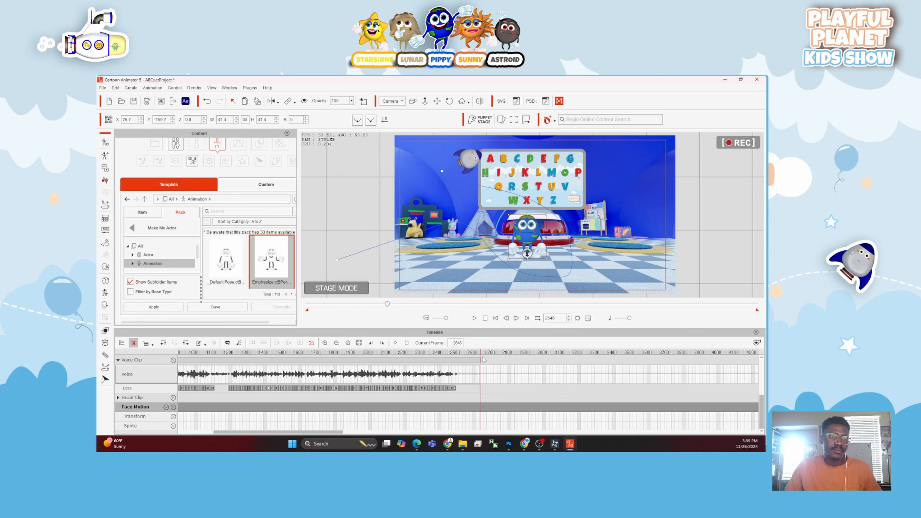
scroll(483, 359, "up", 5)
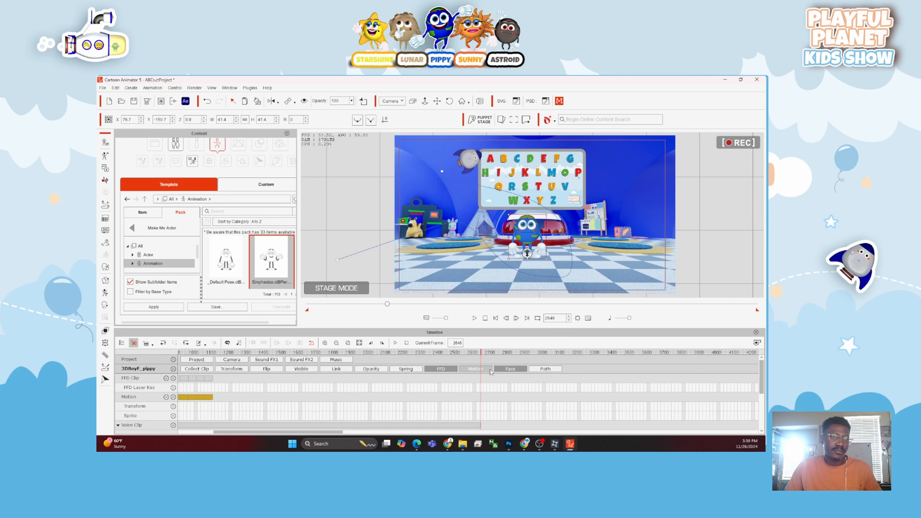
left_click(476, 368)
left_click(476, 368)
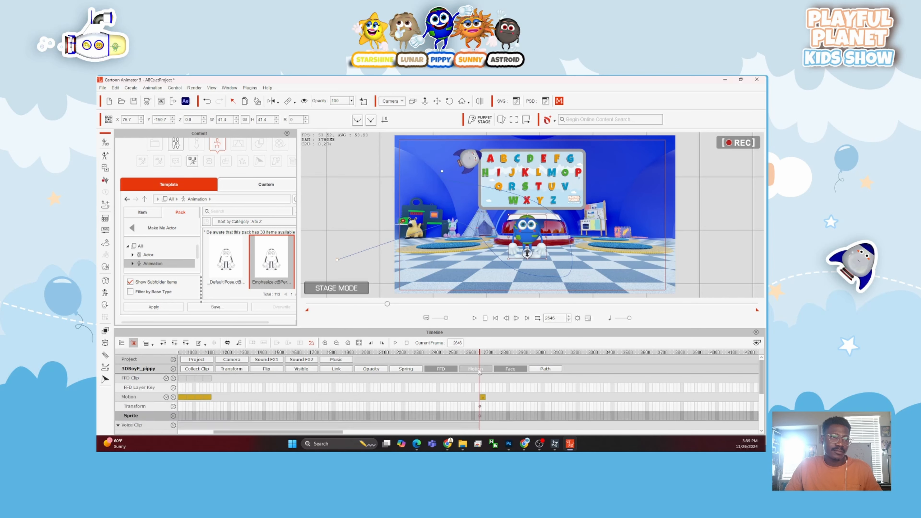
Move the Emphasize motion clip with its Transform and Sprite keys to about frame 1120, directly after the Happy Dance.
left_click(485, 390)
scroll(484, 389, "down", 5)
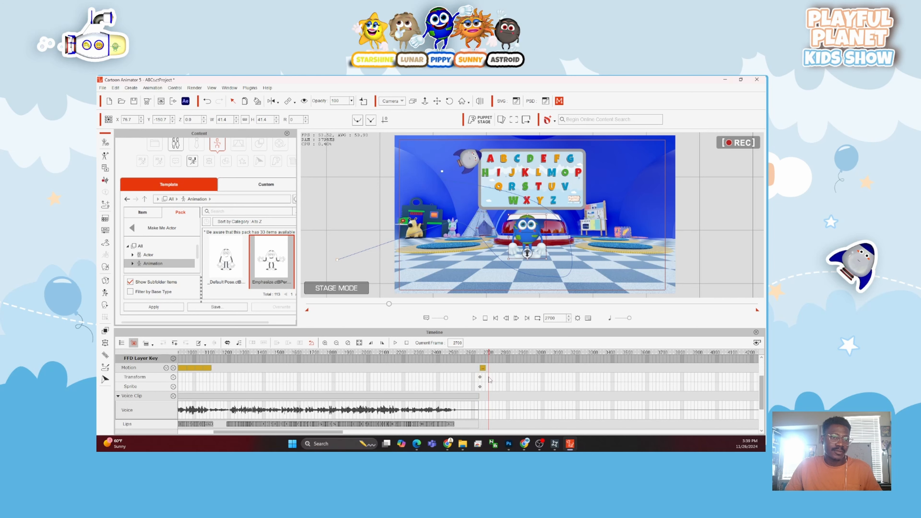
scroll(488, 378, "up", 2)
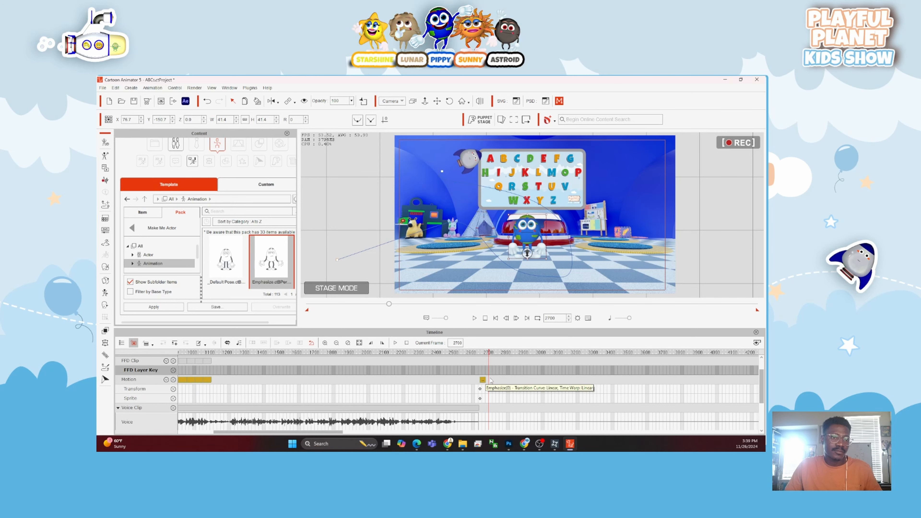
left_click(494, 379)
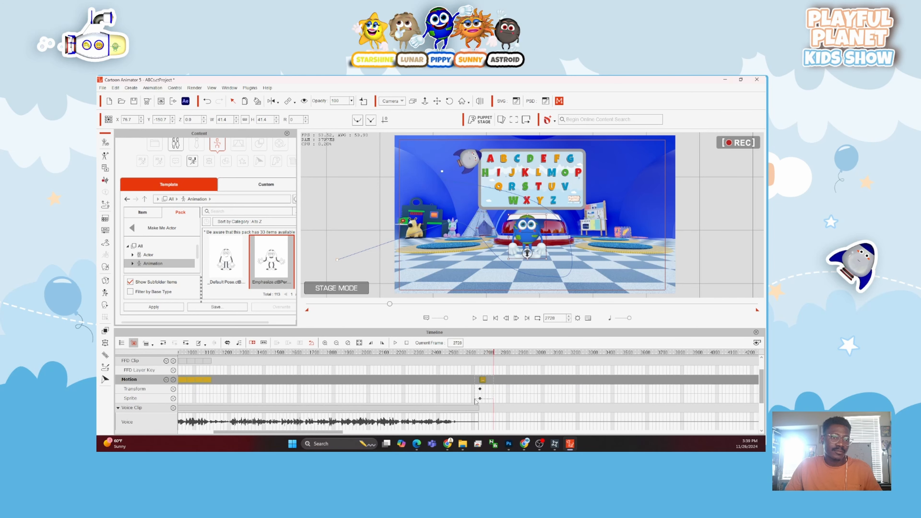
left_click(475, 388)
scroll(482, 389, "up", 2)
left_click_drag(482, 398, 216, 402)
left_click(216, 358)
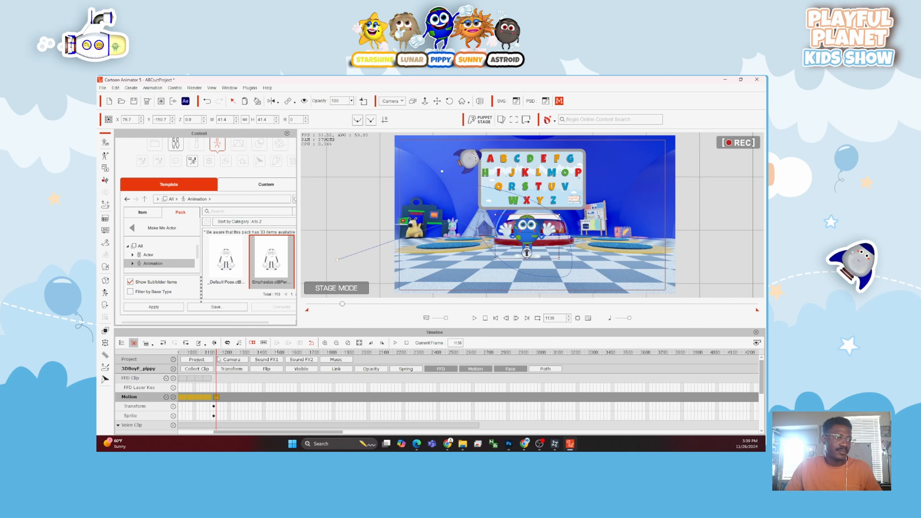
Play from frame 1136 to hear where the voice resumes and move the Emphasize clip with its keys to about frame 1210.
key("space")
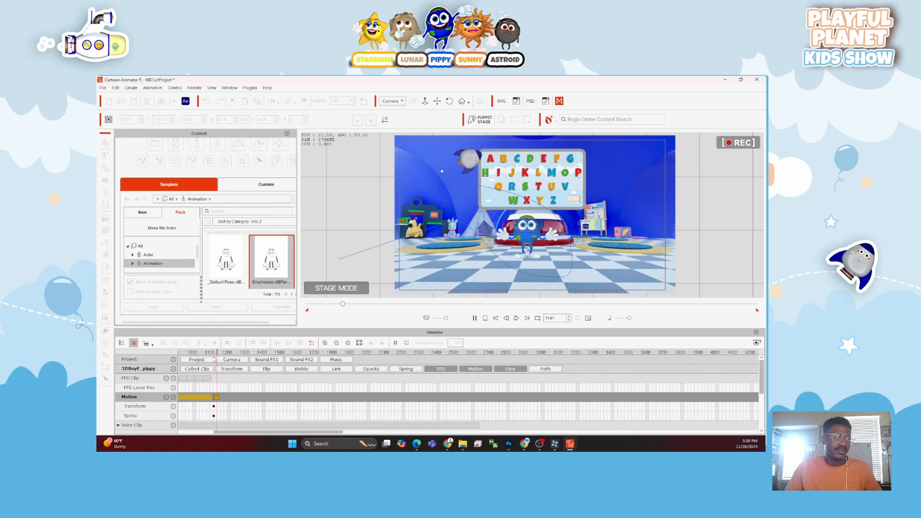
scroll(305, 393, "down", 3)
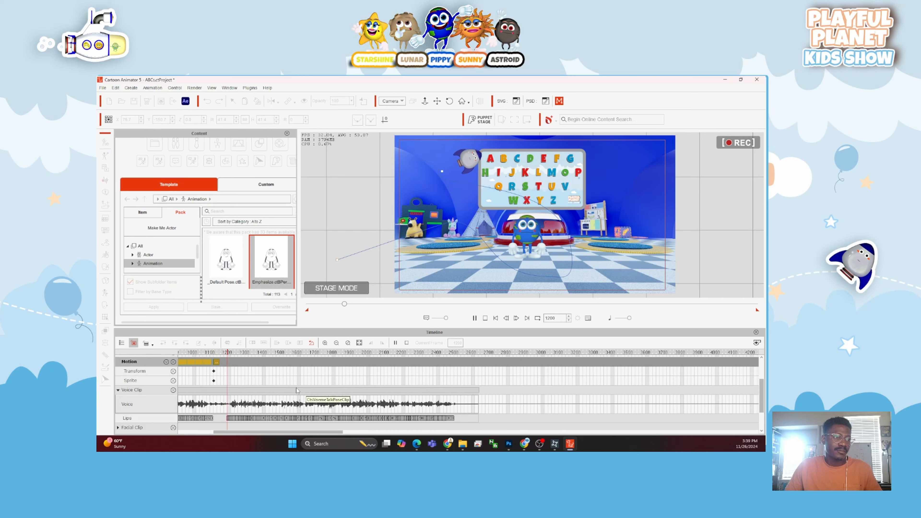
key("space")
scroll(253, 388, "up", 1)
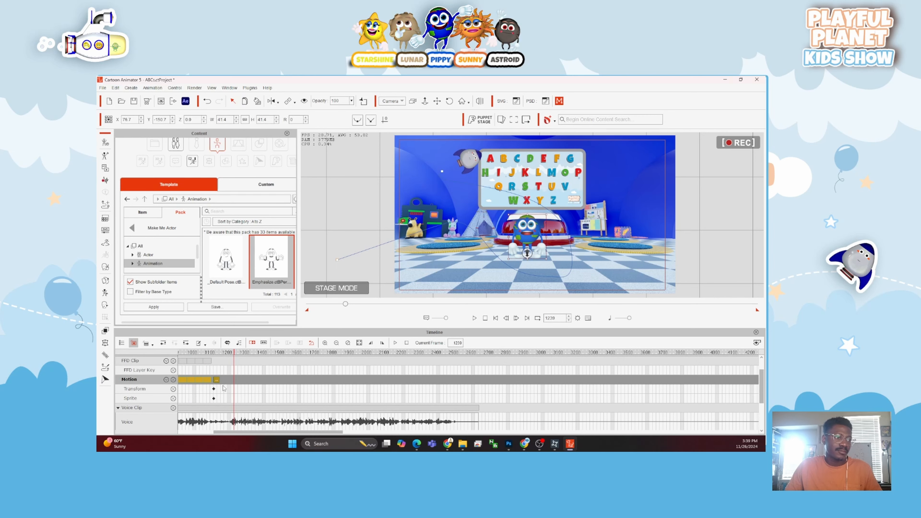
left_click_drag(218, 379, 238, 380)
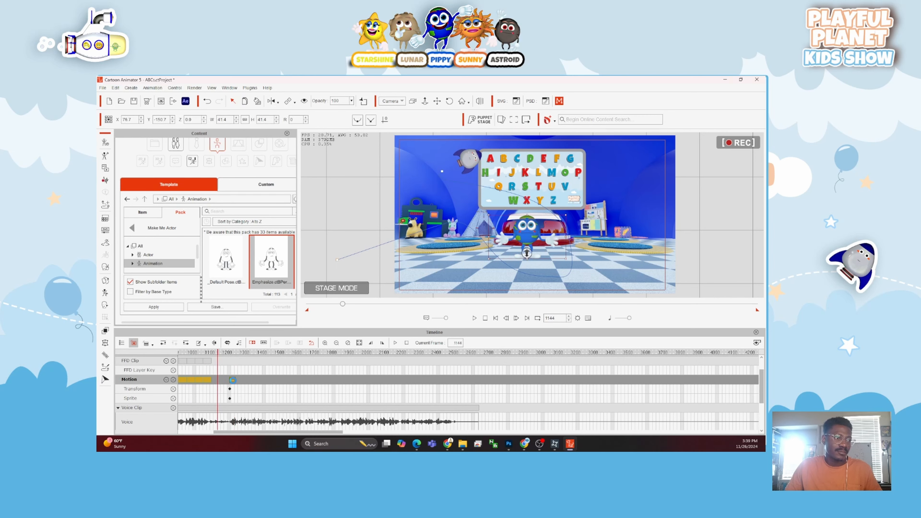
Play the voice from frame 1144 and extend the Emphasize motion clip to end at about frame 1370.
key("space")
key("space")
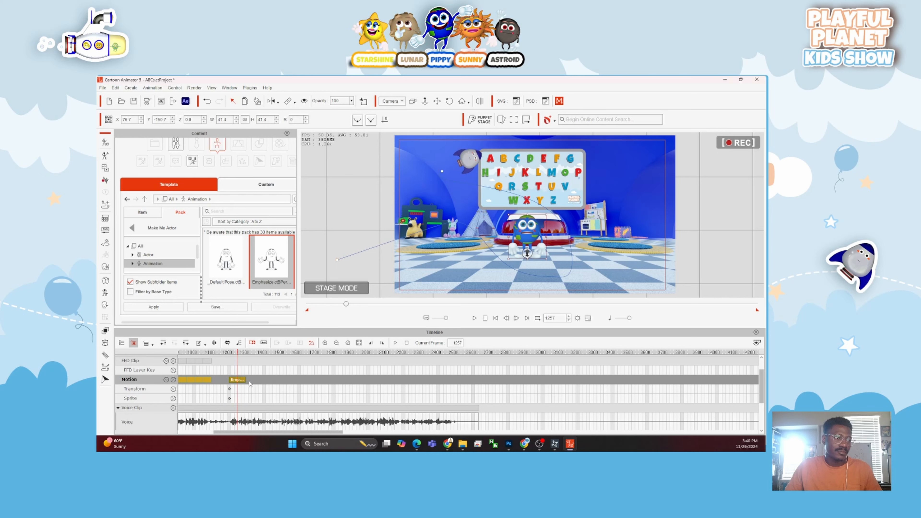
key("space")
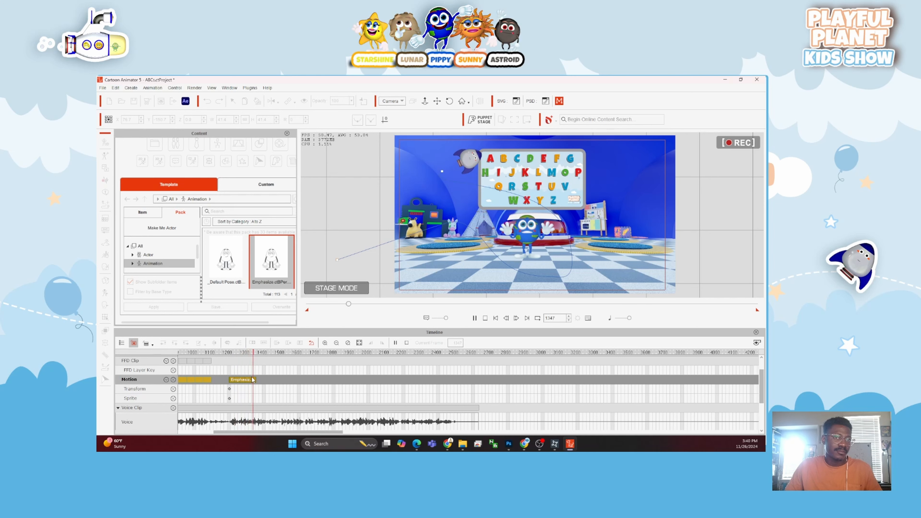
key("space")
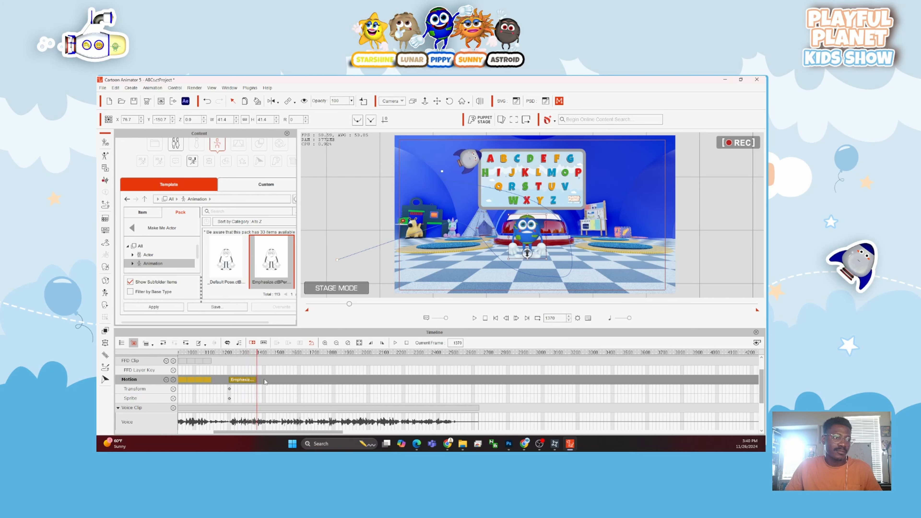
key("space")
key("space")
Search the motion library for "dance" and apply Happy Dance to Pippy at frame 2652.
left_click(480, 352)
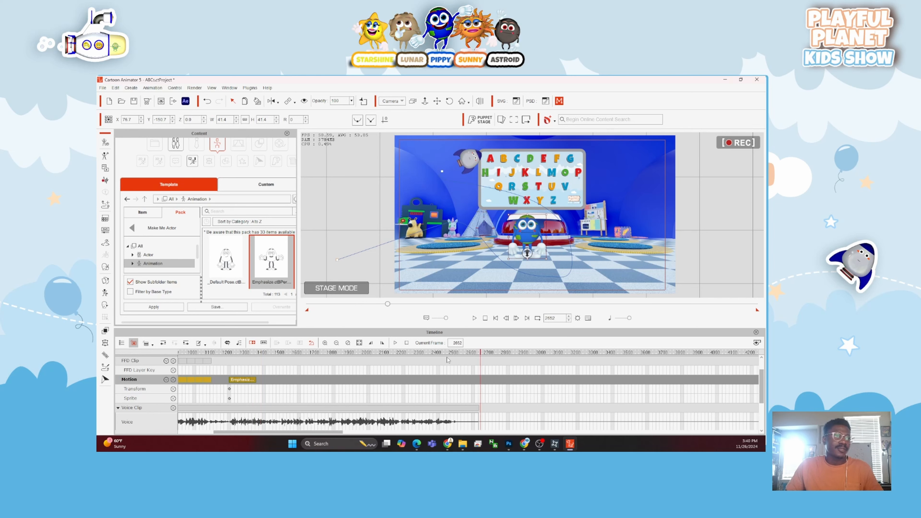
left_click(216, 210)
type("dance")
key("Return")
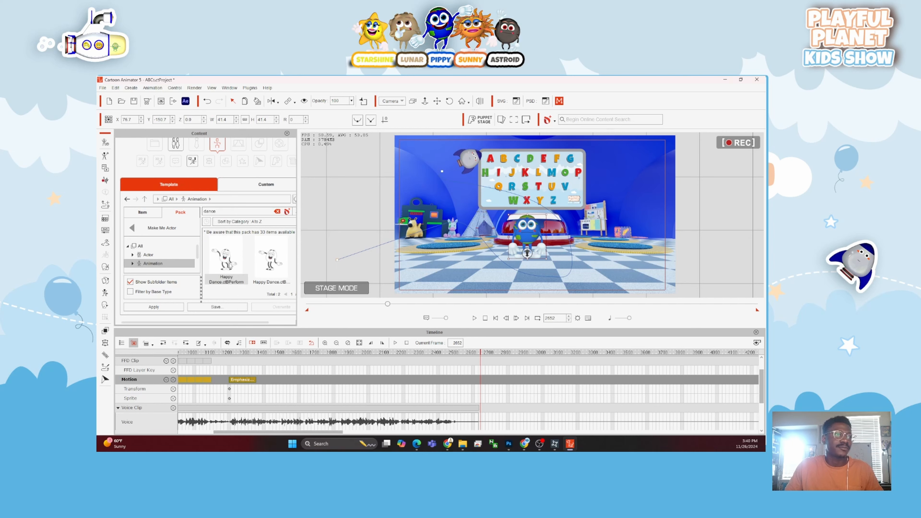
left_click_drag(226, 265, 554, 252)
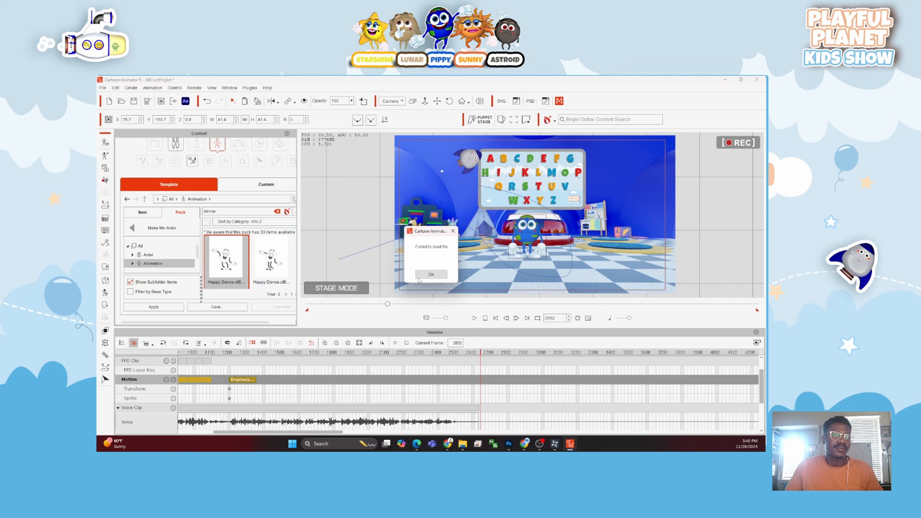
left_click(431, 274)
Hide and reshow Pippy's Motion track to refresh its clips and bring up the new Happy Dance clip.
scroll(500, 411, "down", 1)
scroll(500, 410, "down", 1)
scroll(501, 394, "up", 3)
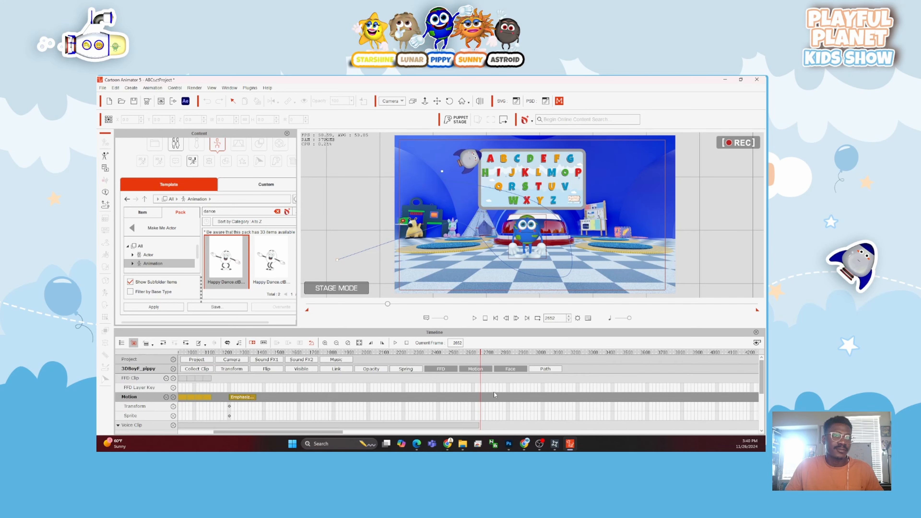
scroll(494, 395, "down", 1)
left_click(490, 393)
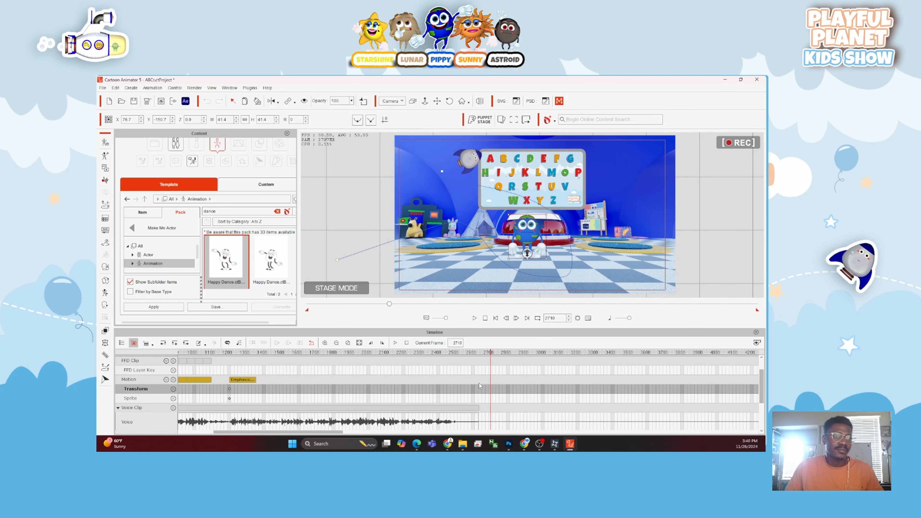
scroll(479, 384, "up", 1)
left_click(474, 369)
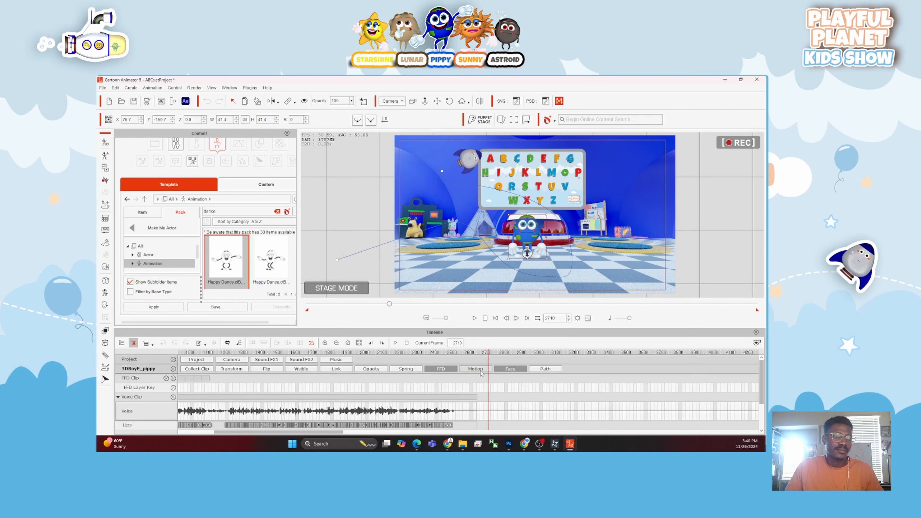
left_click(482, 370)
scroll(489, 395, "down", 1)
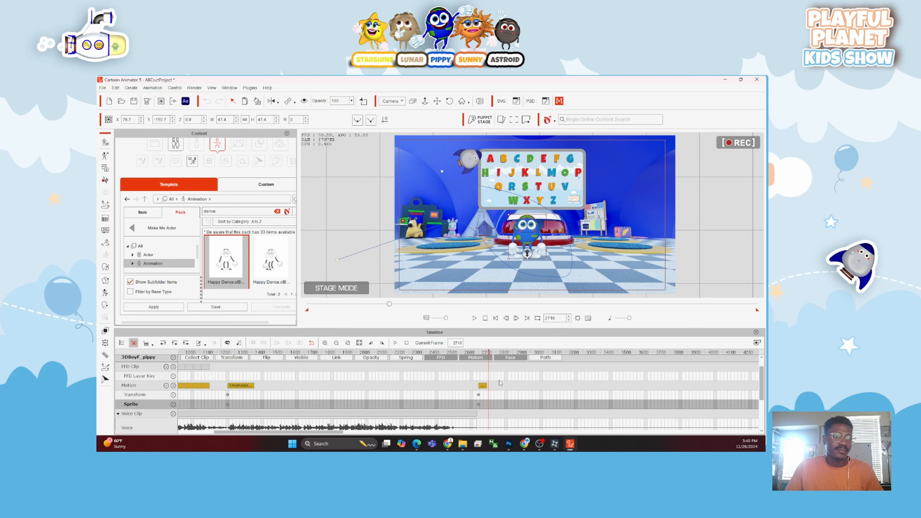
Move the Happy Dance clip with its Transform and Sprite keys to about frame 1370, directly after the Emphasize clip.
left_click_drag(499, 383, 264, 392)
scroll(508, 404, "down", 4)
scroll(492, 393, "up", 4)
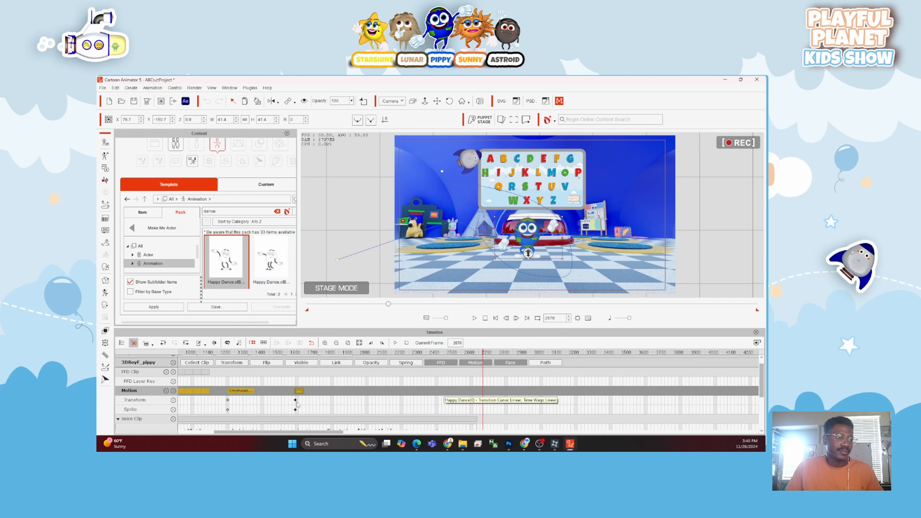
left_click(259, 403)
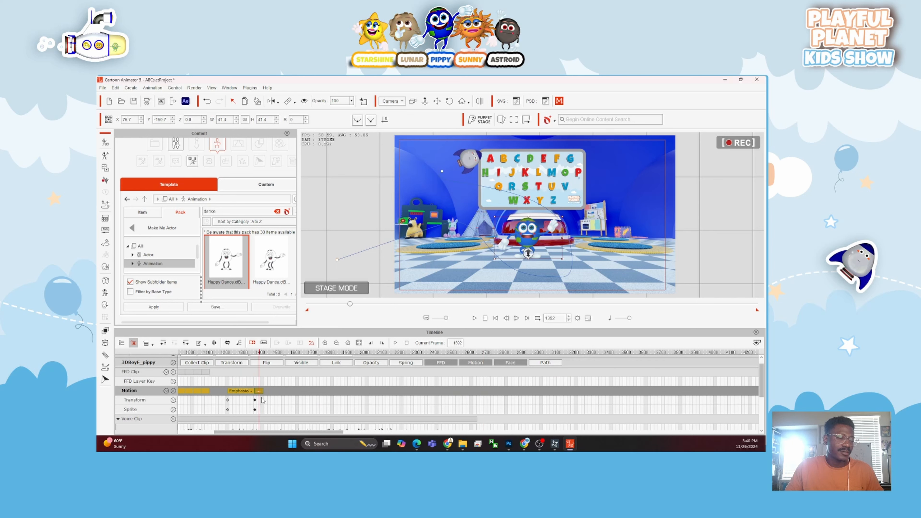
Preview the transition from Emphasize to Happy Dance and loop the Happy Dance clip out to about frame 1830.
left_click(251, 351)
key("space")
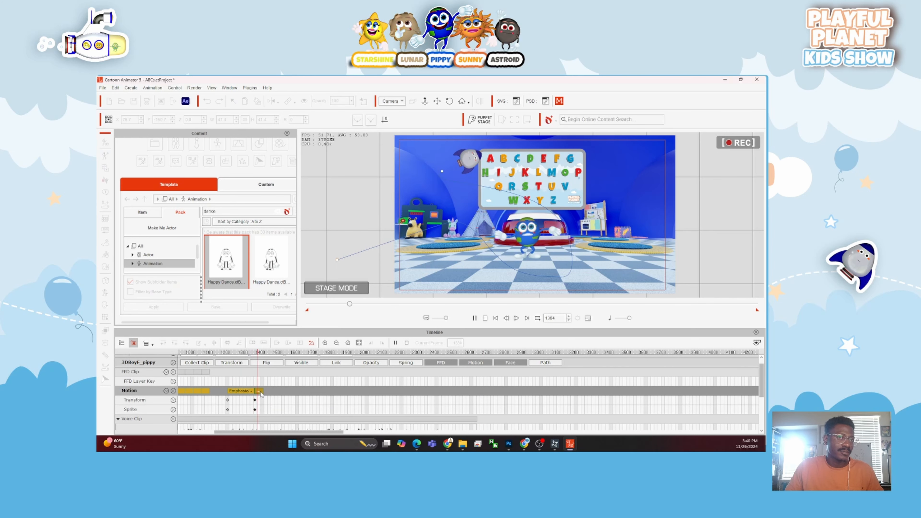
key("space")
left_click_drag(261, 391, 333, 392)
scroll(334, 385, "down", 3)
key("space")
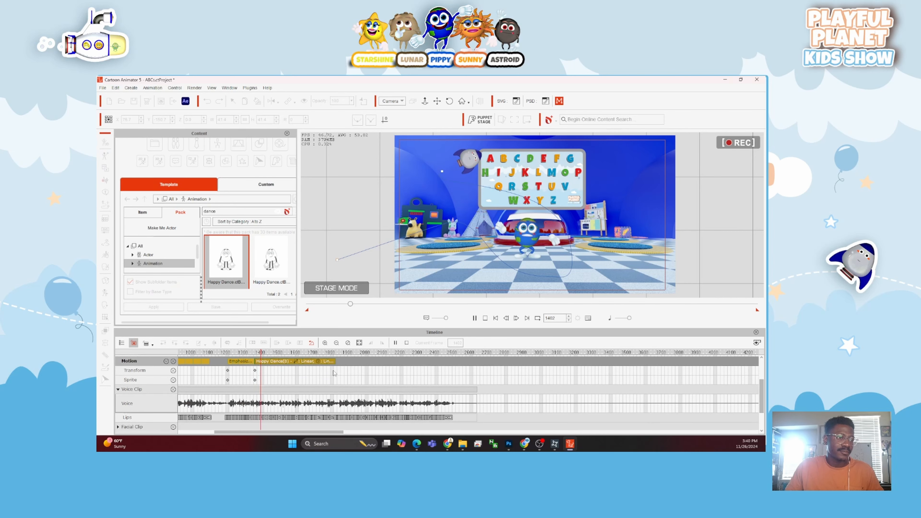
Extend the looping Happy Dance clip to about frame 1970 and save the project.
scroll(328, 377, "up", 4)
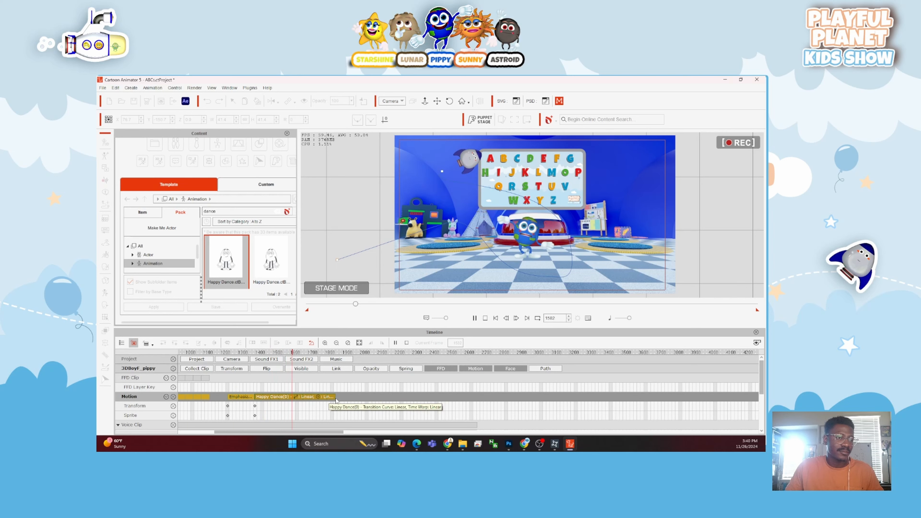
left_click_drag(336, 398, 359, 396)
key("space")
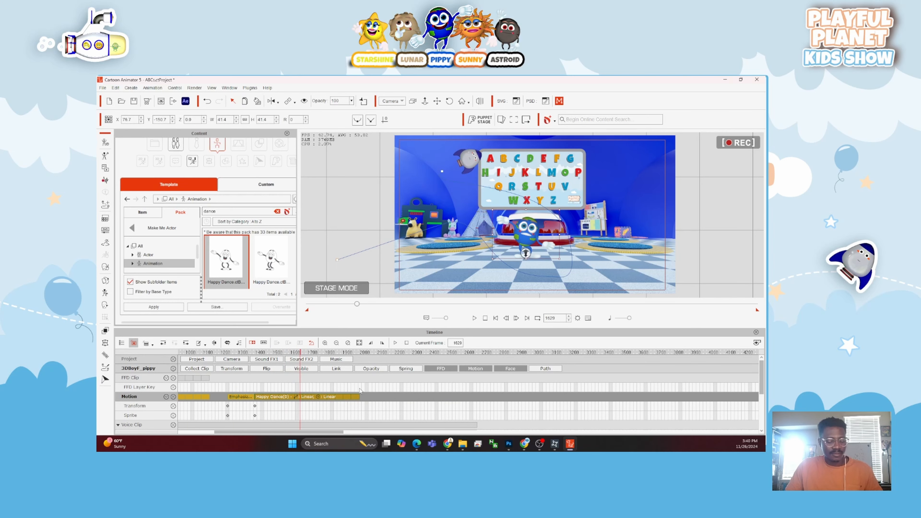
key("ctrl+s")
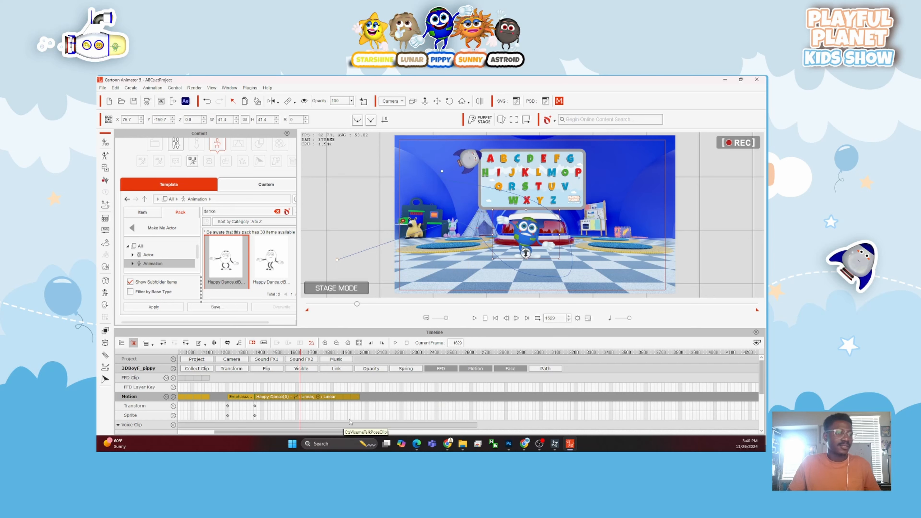
Play the voice past the dance and extend the looping Happy Dance clip to about frame 2290.
key("space")
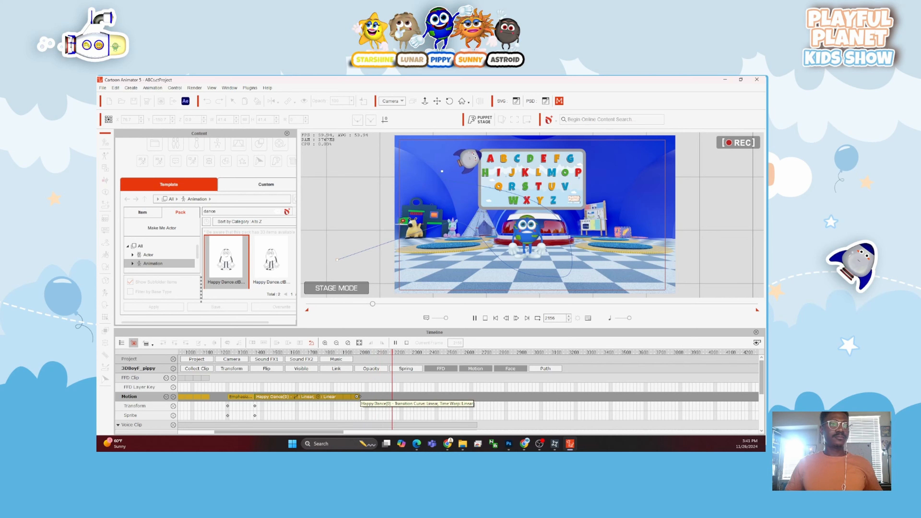
left_click(358, 397)
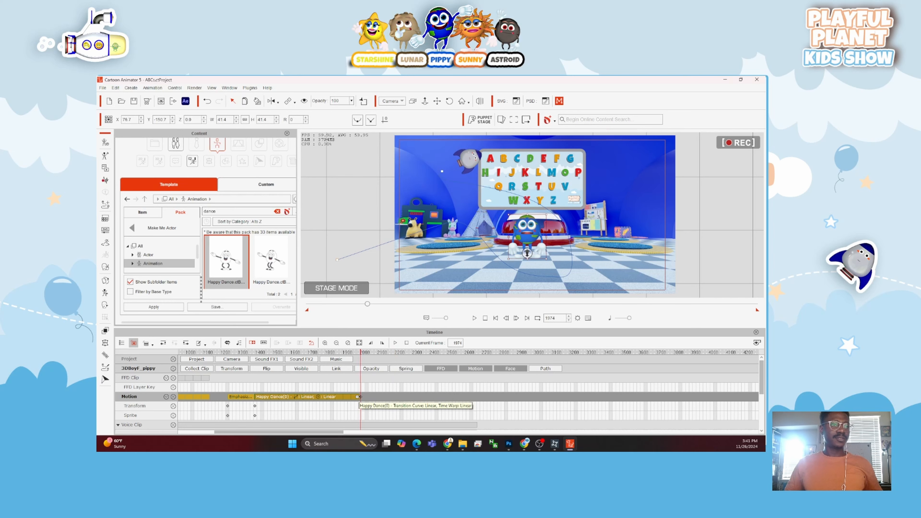
left_click_drag(357, 396, 414, 396)
key("space")
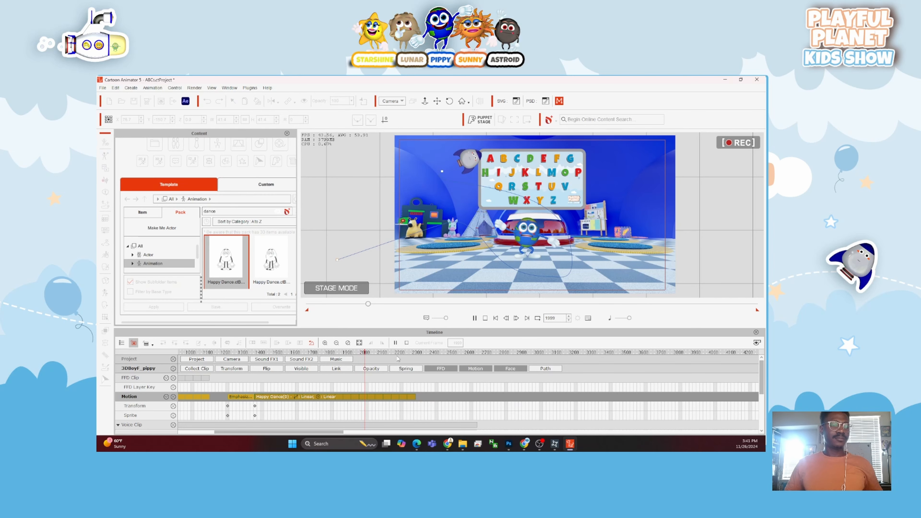
left_click(398, 354)
key("space")
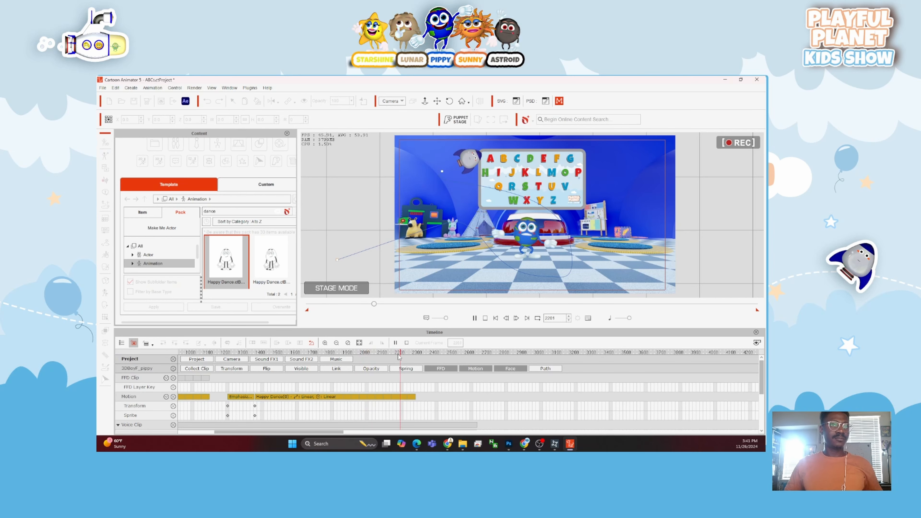
Play on from about frame 2160, extend the Happy Dance clip to about frame 2610, and undo the clip's shift over Emphasize.
key("space")
left_click(392, 353)
key("space")
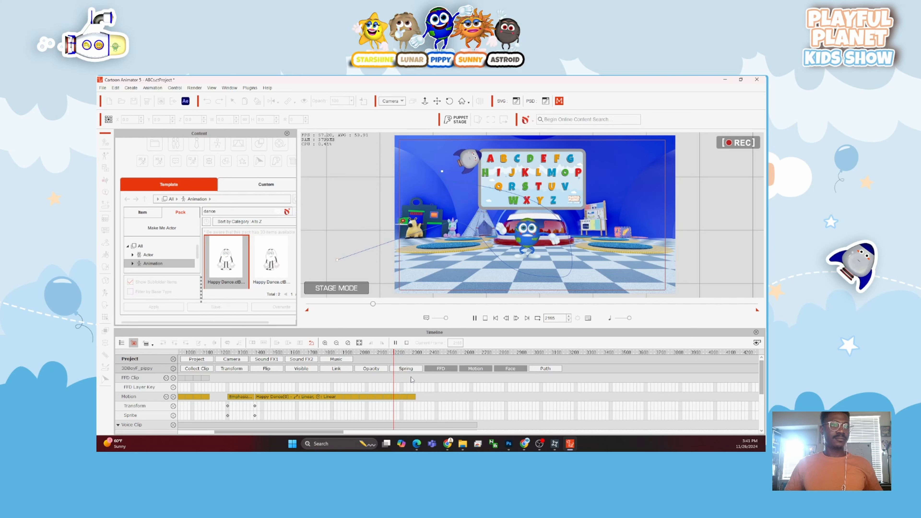
left_click_drag(415, 398, 461, 370)
scroll(464, 394, "down", 1)
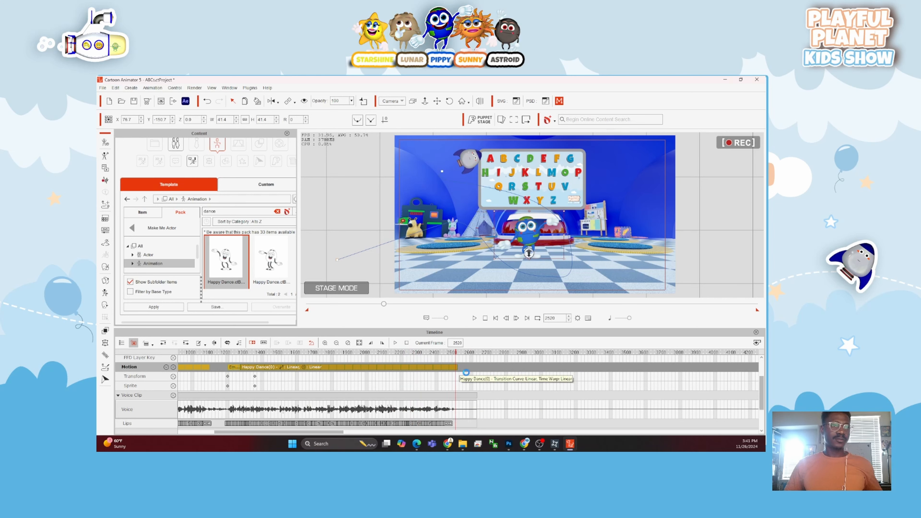
key("ctrl+z")
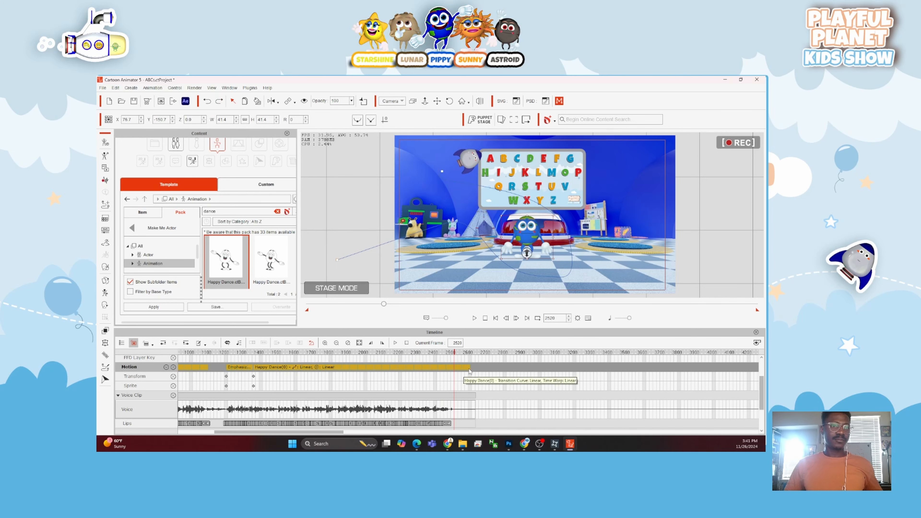
Play the end of the singing from about frame 2470 and shorten the Happy Dance clip to end at about frame 2520.
left_click_drag(443, 353, 448, 355)
key("space")
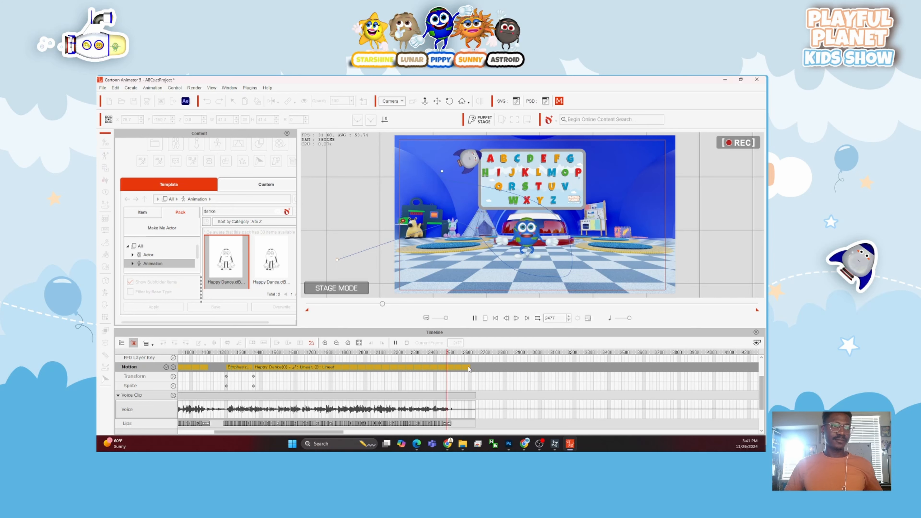
key("space")
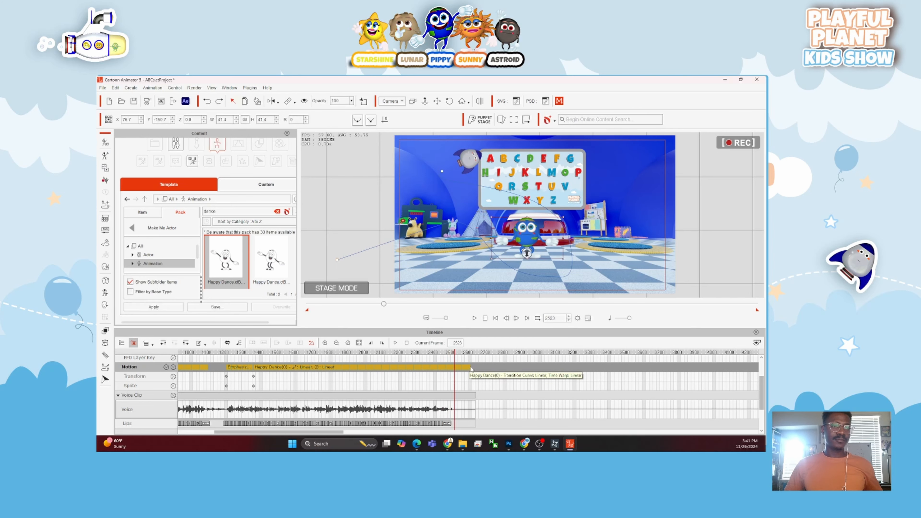
left_click_drag(469, 367, 455, 374)
key("space")
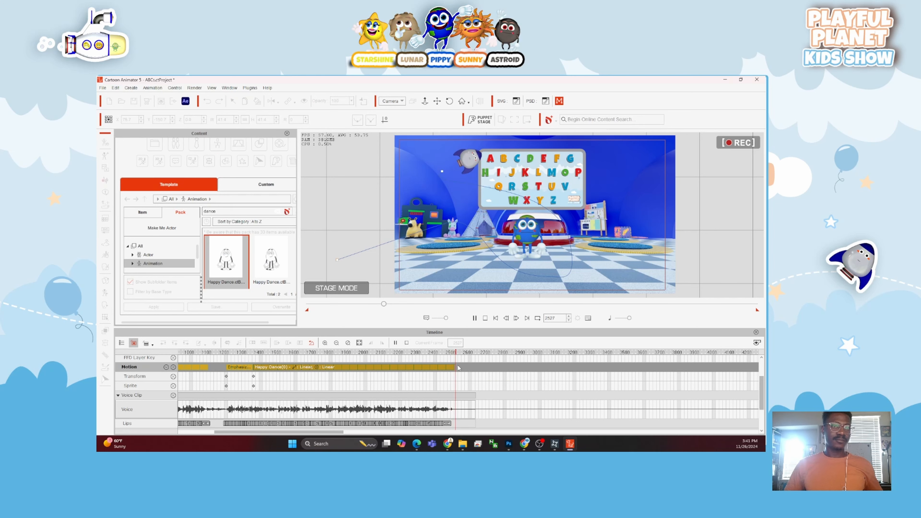
key("space")
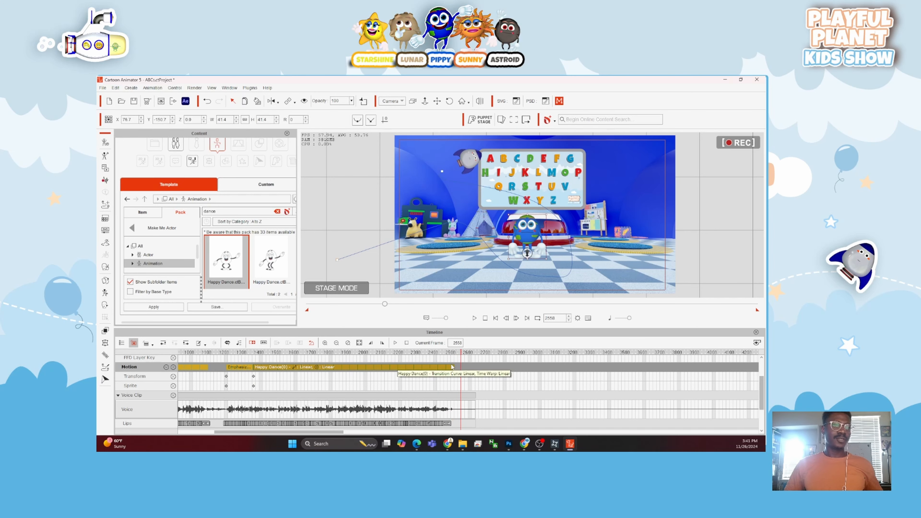
Search the motion library for "idle" and apply the Idle motion to Pippy at frame 2662.
left_click(474, 358)
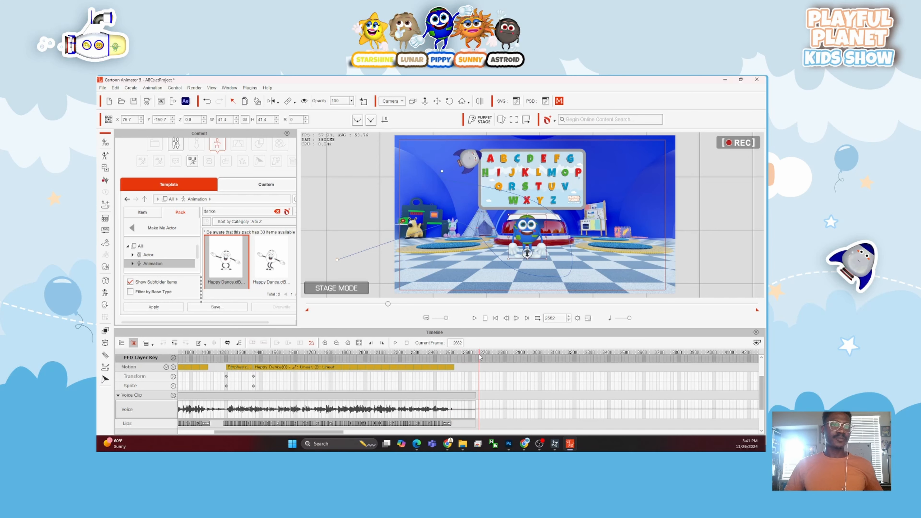
left_click(250, 213)
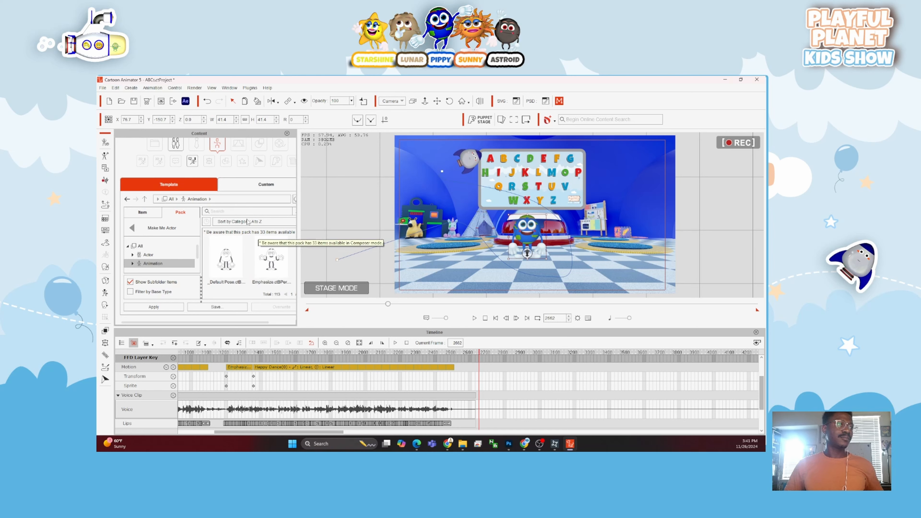
left_click(249, 212)
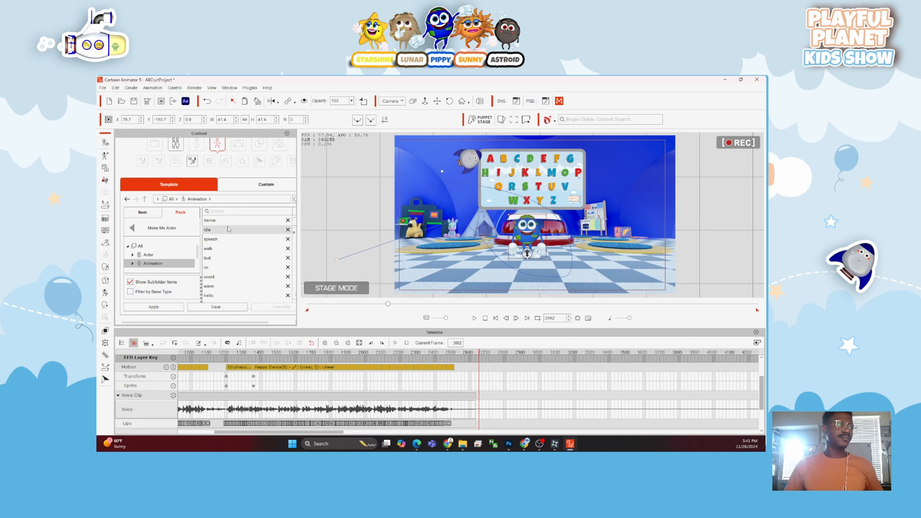
left_click_drag(240, 263, 527, 232)
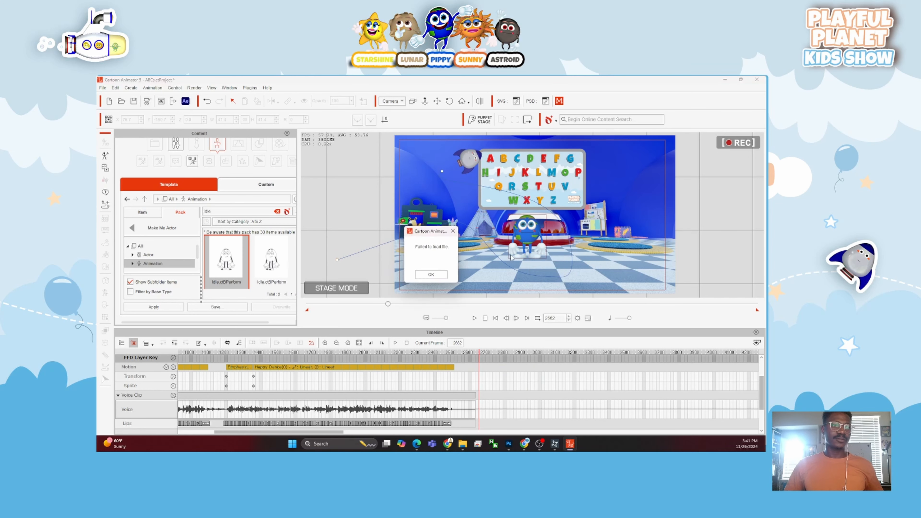
left_click(435, 274)
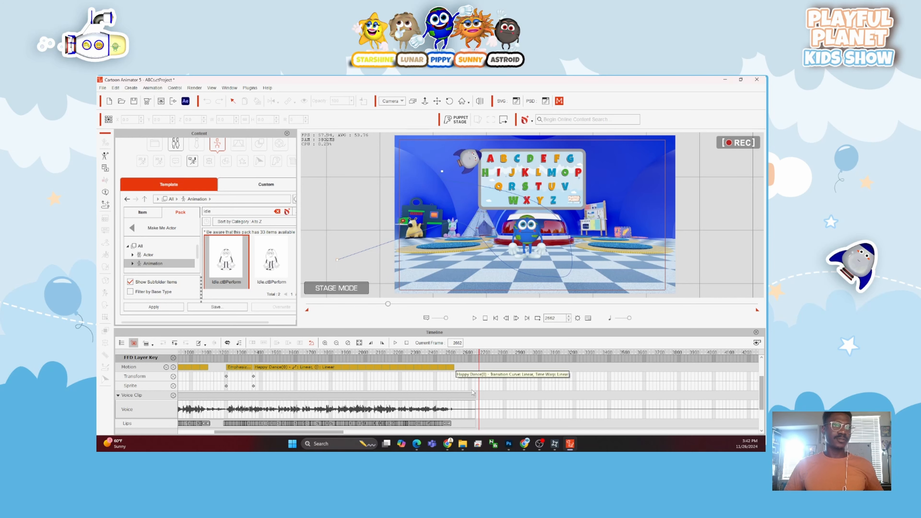
Toggle Pippy's Motion track off and on to refresh it, and bring the Face Motion track into view.
scroll(490, 382, "up", 3)
left_click(484, 370)
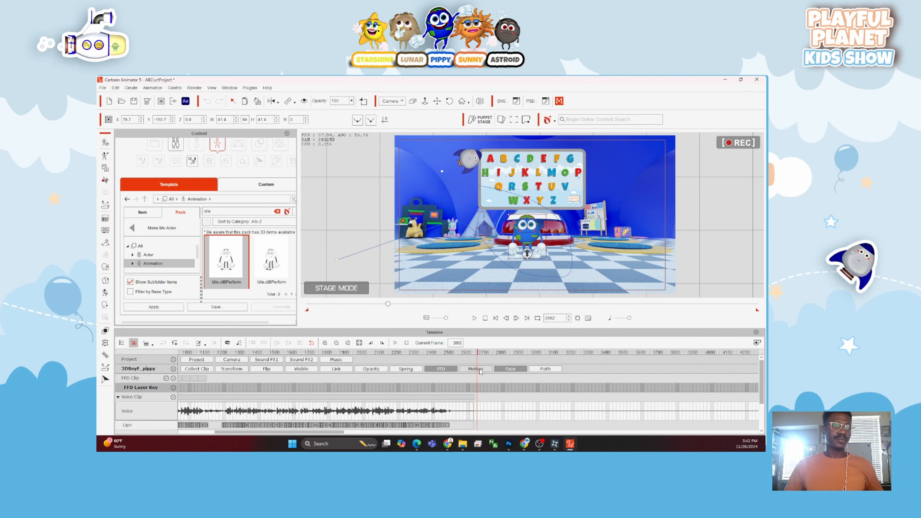
left_click(484, 370)
scroll(489, 397, "down", 5)
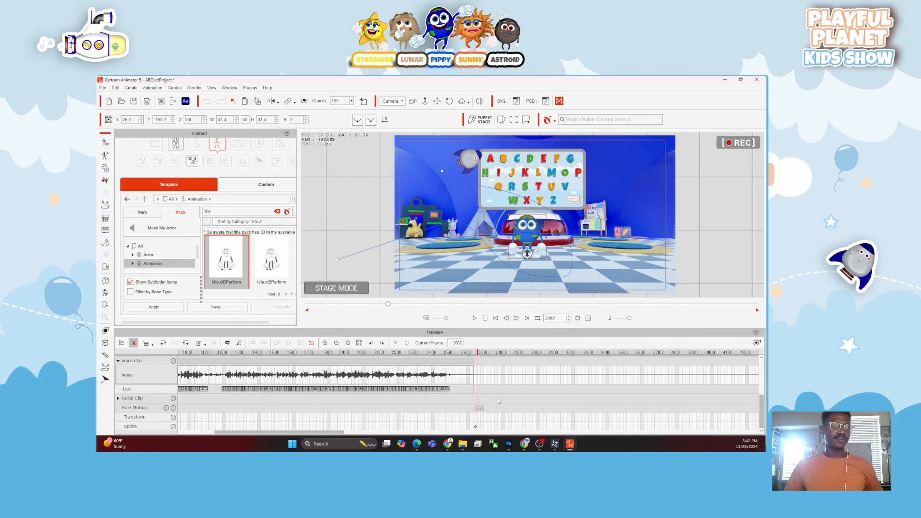
Compare the clip on Pippy's Face Motion track near frame 2640 with the Idle clip on the Motion track.
scroll(493, 402, "down", 2)
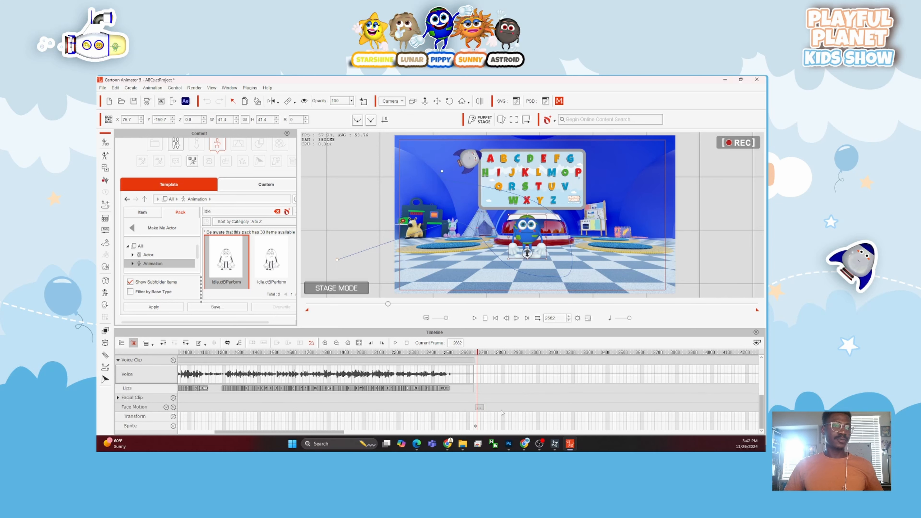
left_click(493, 425)
left_click(472, 405)
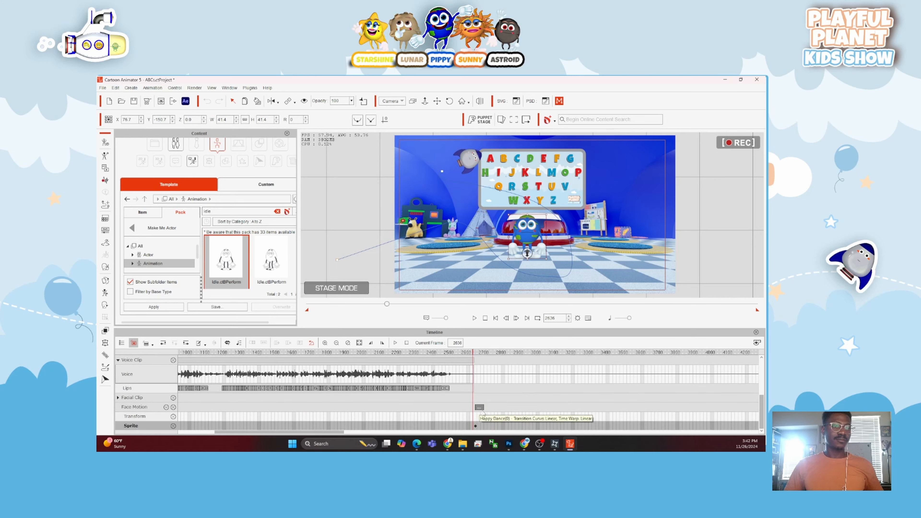
scroll(482, 406, "up", 2)
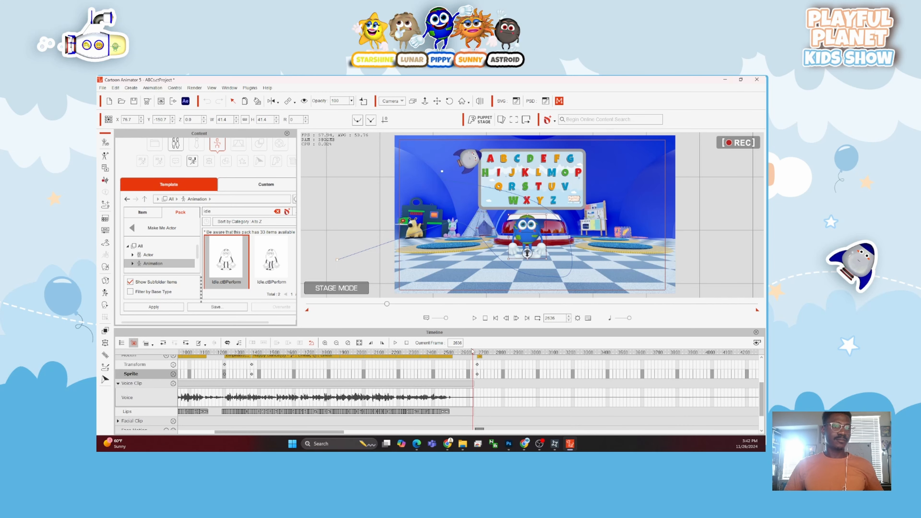
scroll(477, 359, "up", 2)
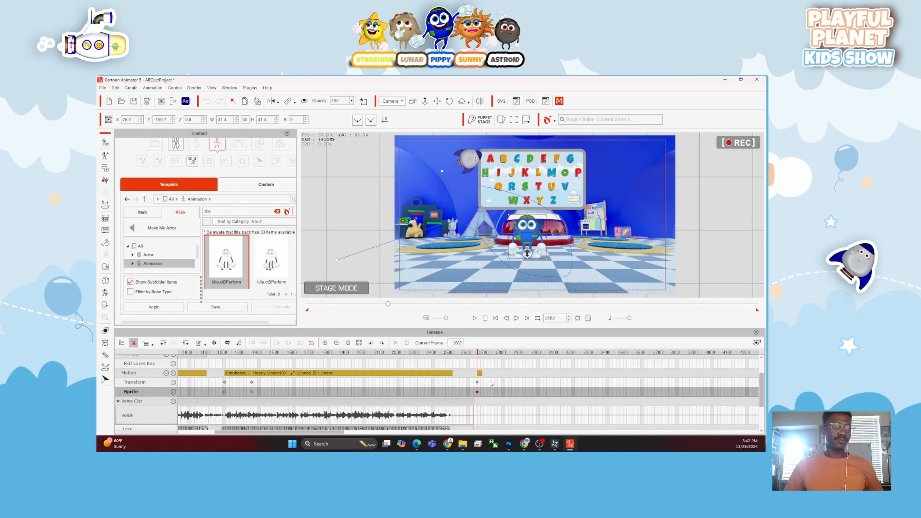
left_click(474, 381)
left_click_drag(487, 373, 472, 428)
scroll(478, 392, "down", 4)
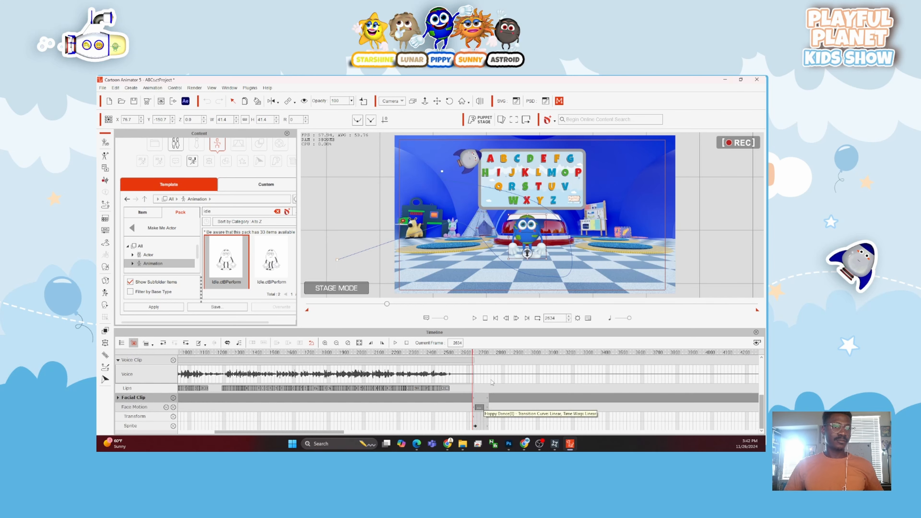
Move Pippy's Idle clip against the end of Happy Dance at about frame 2520 and extend it to about frame 2650.
scroll(491, 382, "up", 5)
left_click_drag(487, 383, 456, 394)
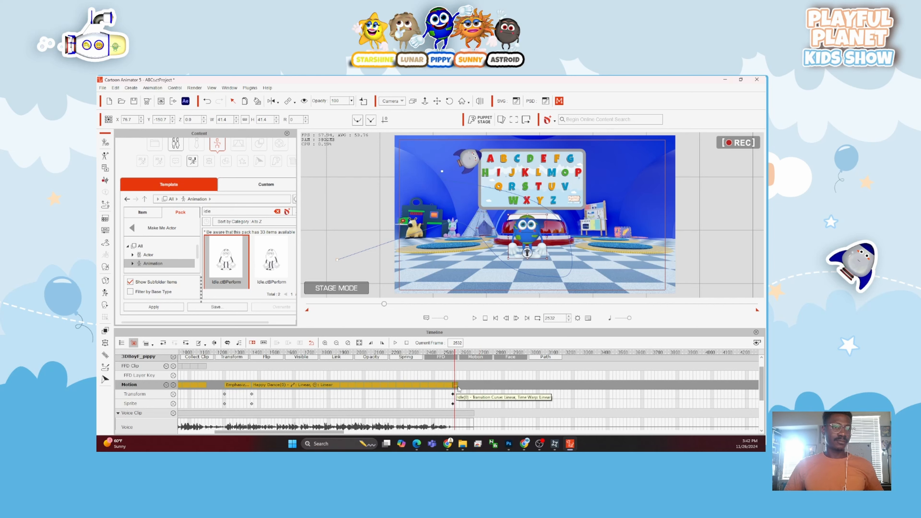
left_click_drag(457, 385, 468, 387)
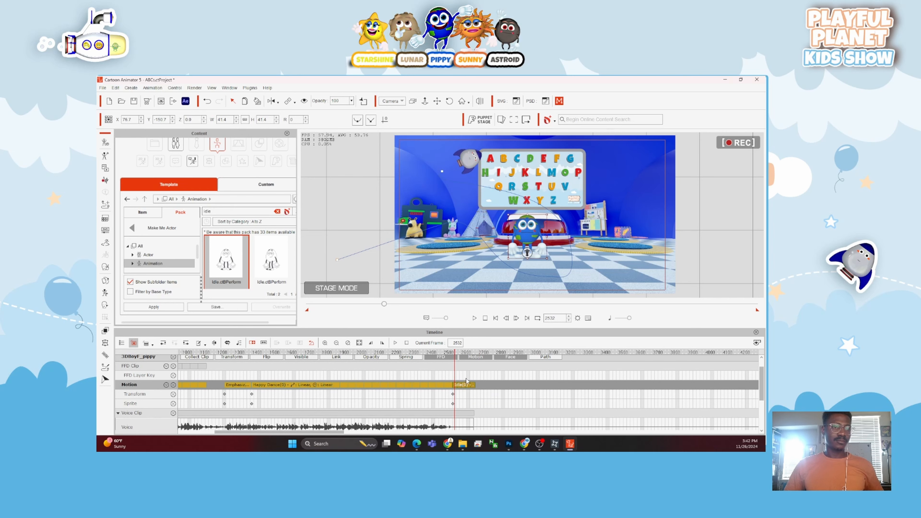
key("space")
key("space")
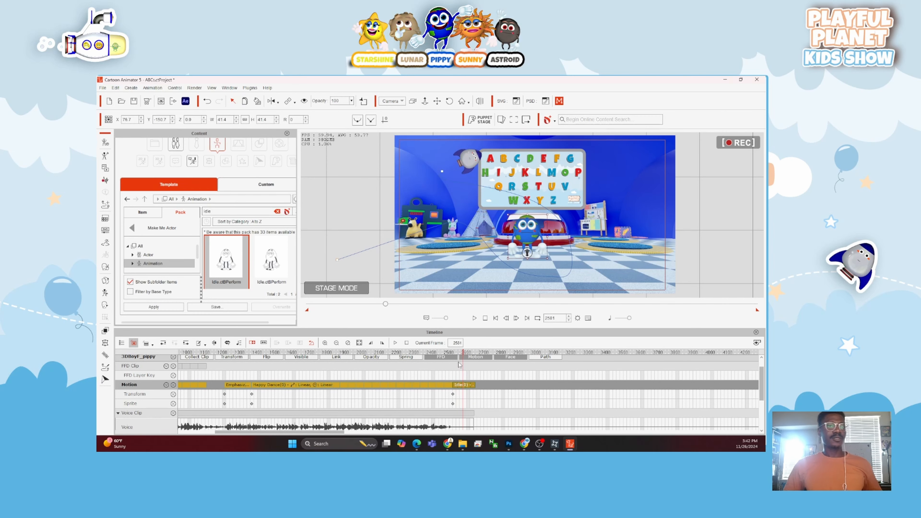
Narrow the Content panel to give the stage more room, and rewind to frame 0 after a short playback from frame 724.
left_click_drag(459, 357, 139, 381)
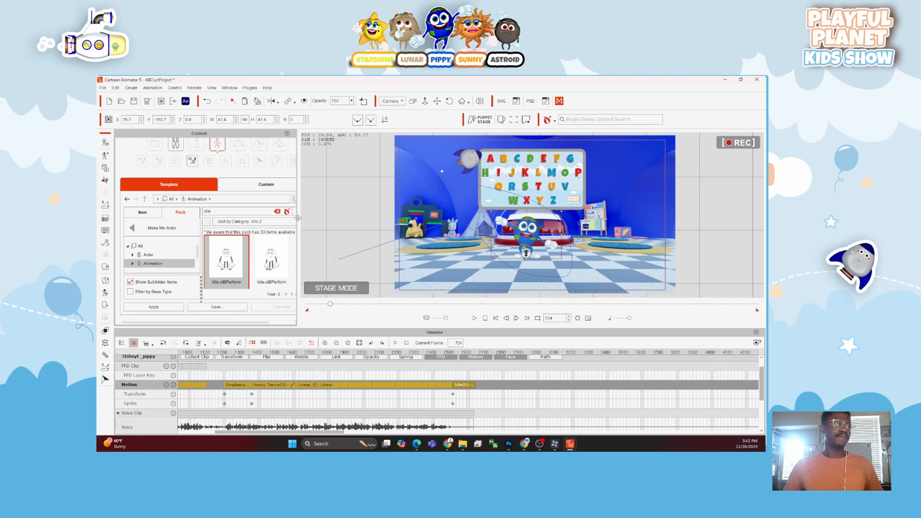
left_click_drag(297, 225, 218, 234)
left_click(336, 215)
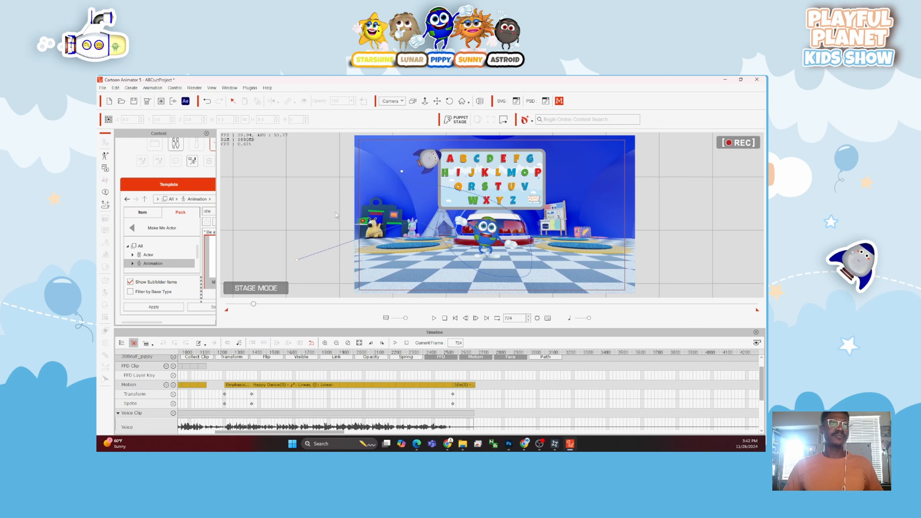
key("space")
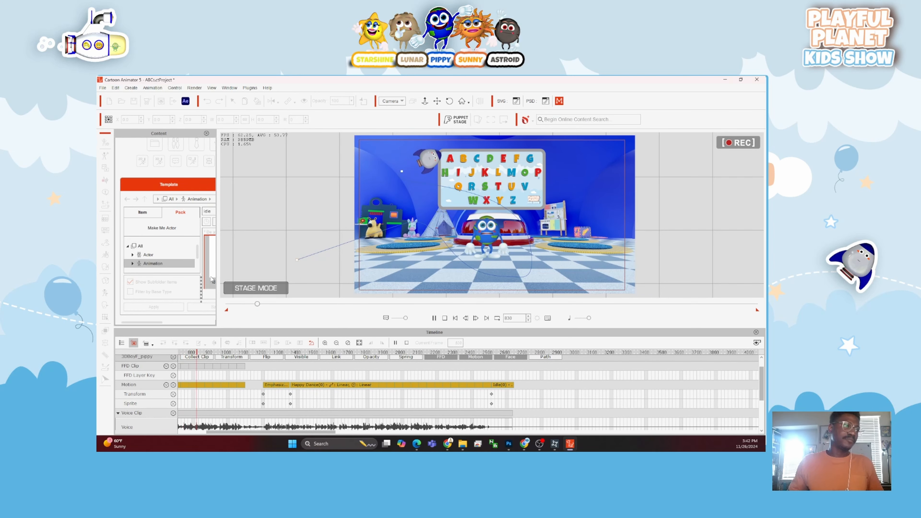
key("space")
left_click_drag(211, 432, 184, 432)
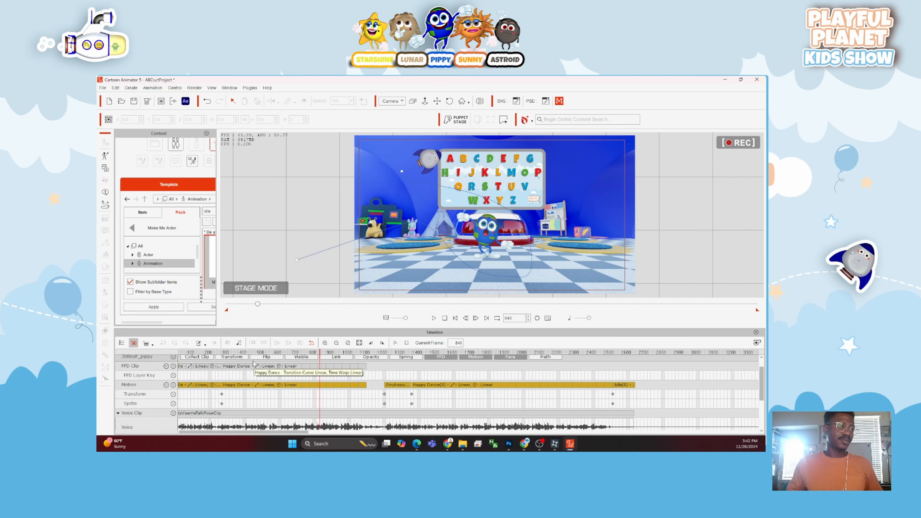
left_click_drag(258, 304, 226, 304)
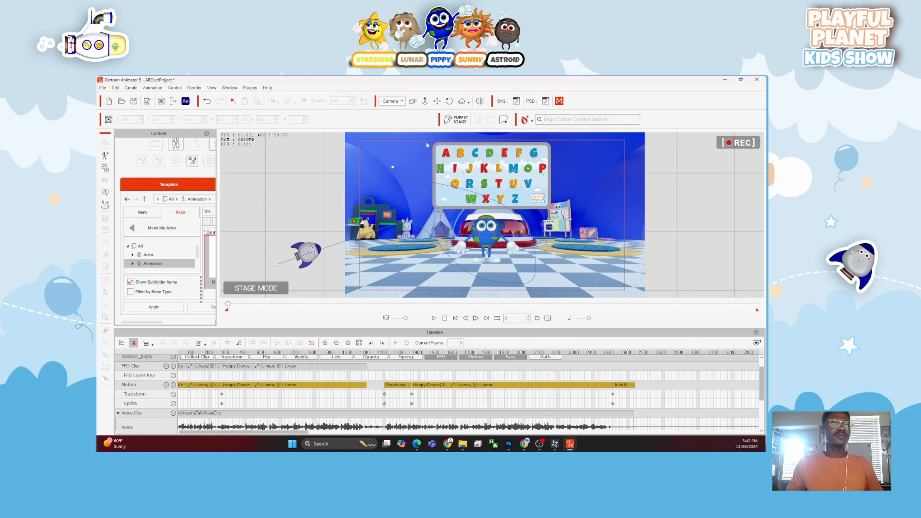
Try the Preview view on the stage and return to the Camera view.
left_click(402, 102)
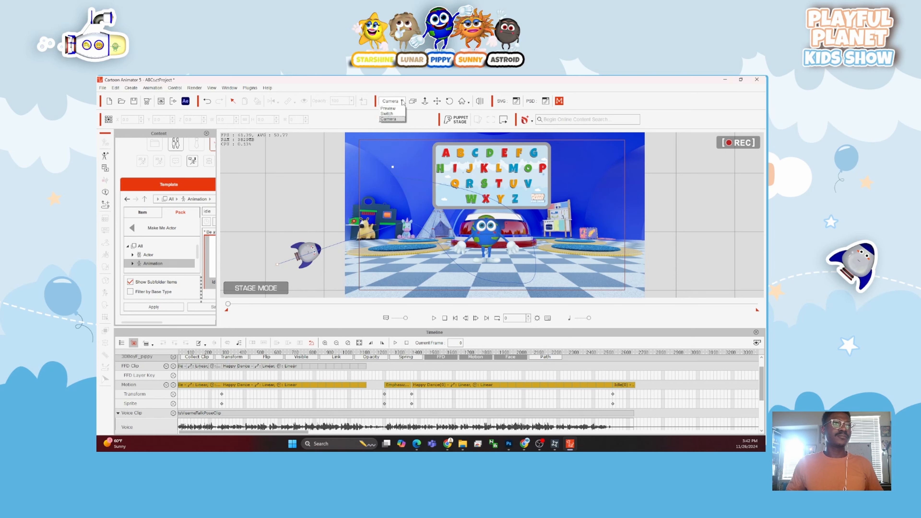
left_click(393, 108)
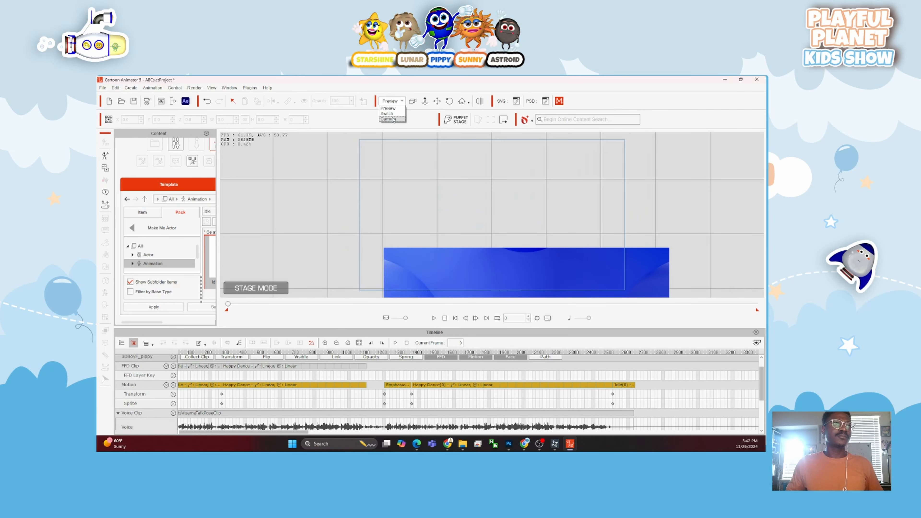
left_click(393, 117)
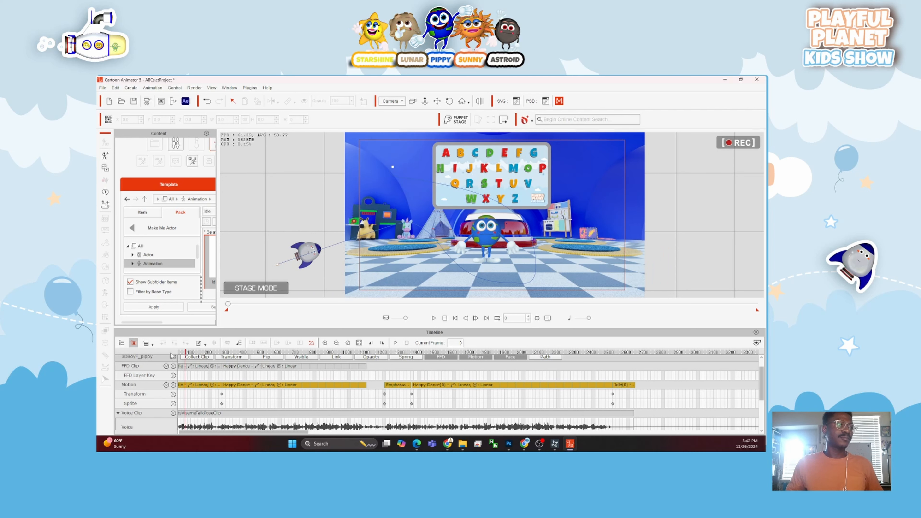
Play the whole song from frame 0 to about frame 2627 with the Timeline hidden for a larger stage, and restore the Timeline.
key("space")
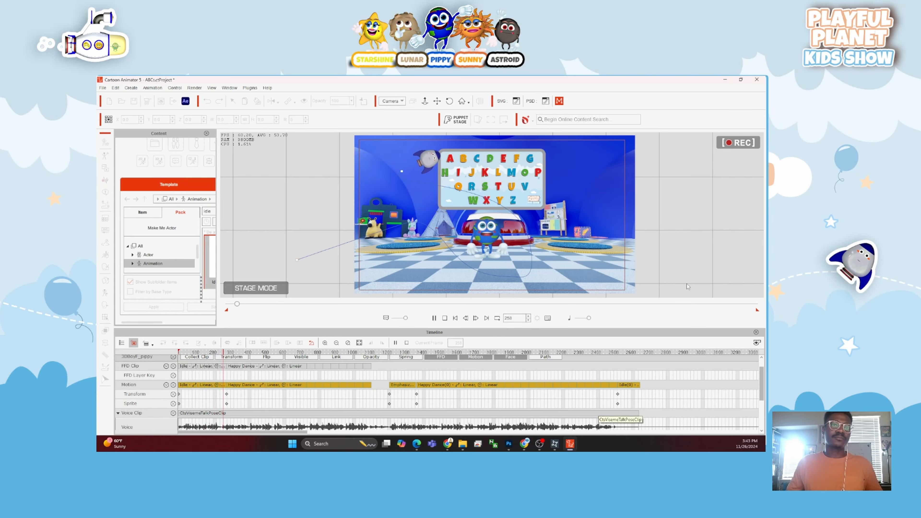
key("F3")
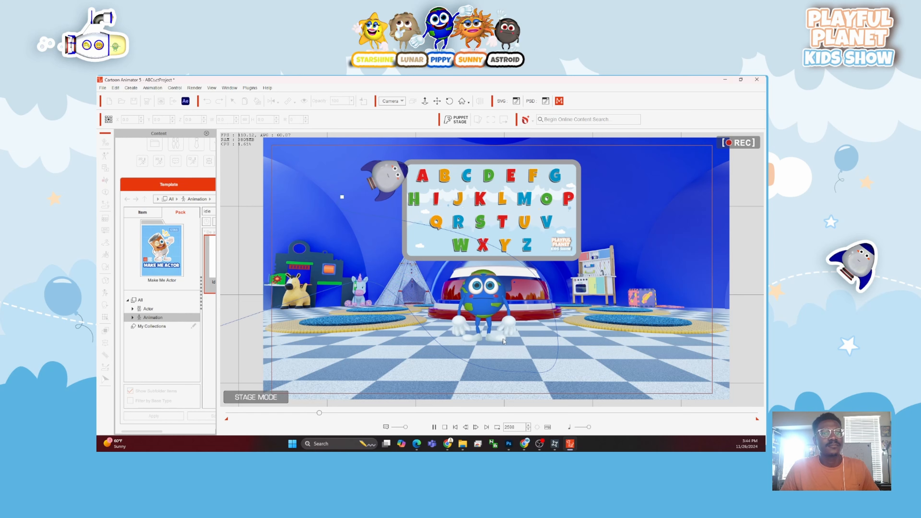
key("space")
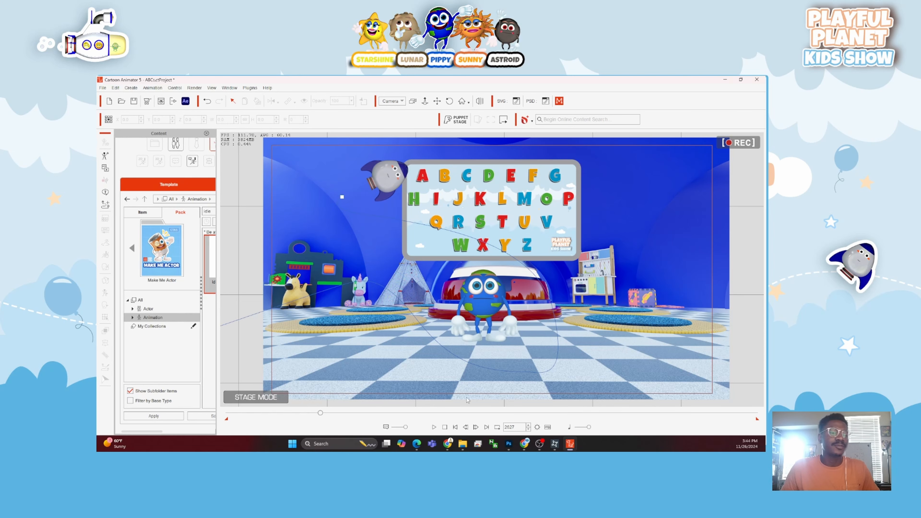
left_click(547, 427)
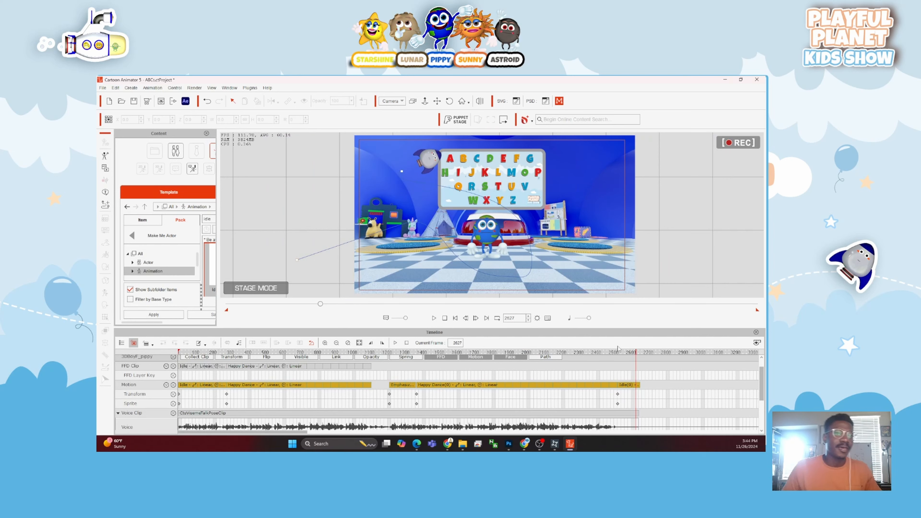
Check Pippy's final Idle clip and select the rocket on the stage to bring up its timeline tracks.
left_click(625, 385)
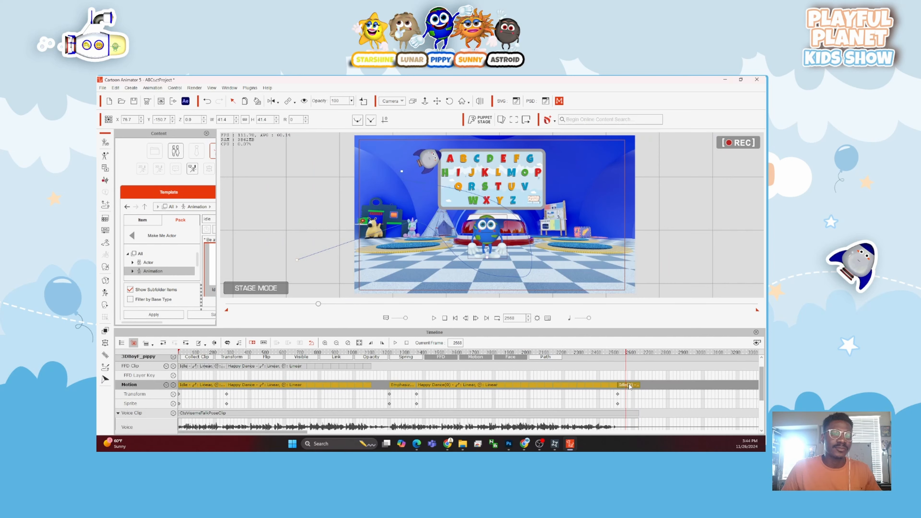
scroll(645, 388, "down", 1)
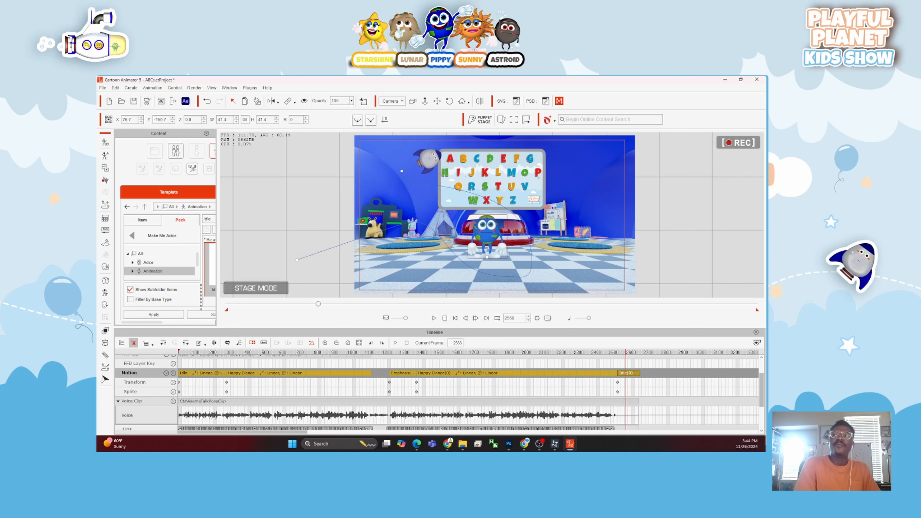
left_click(432, 159)
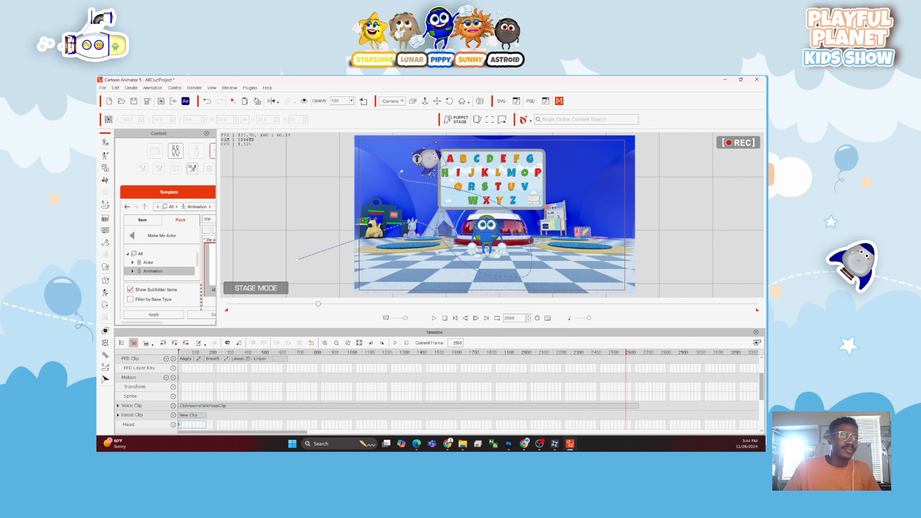